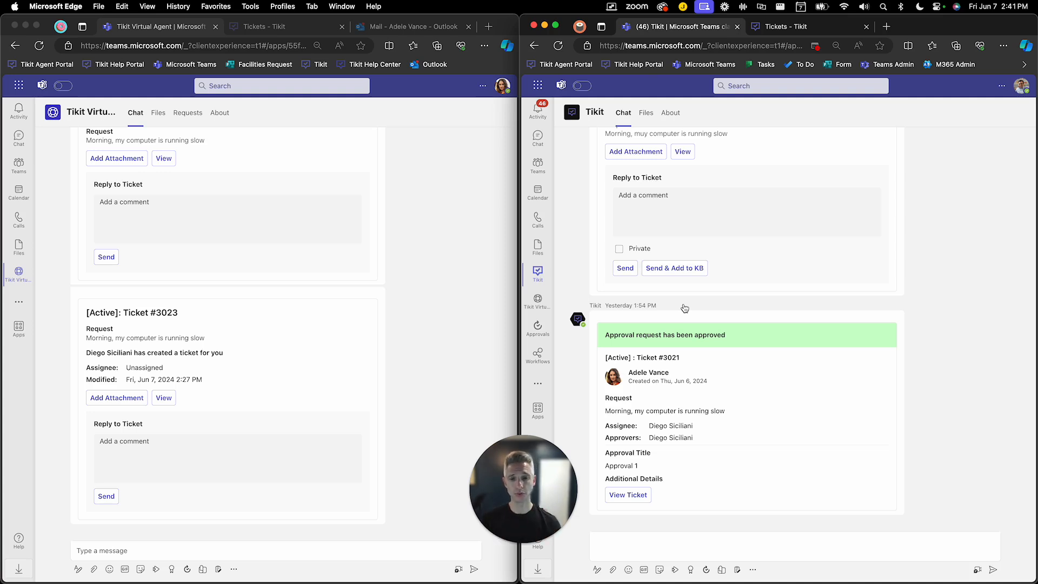
pyautogui.click(495, 124)
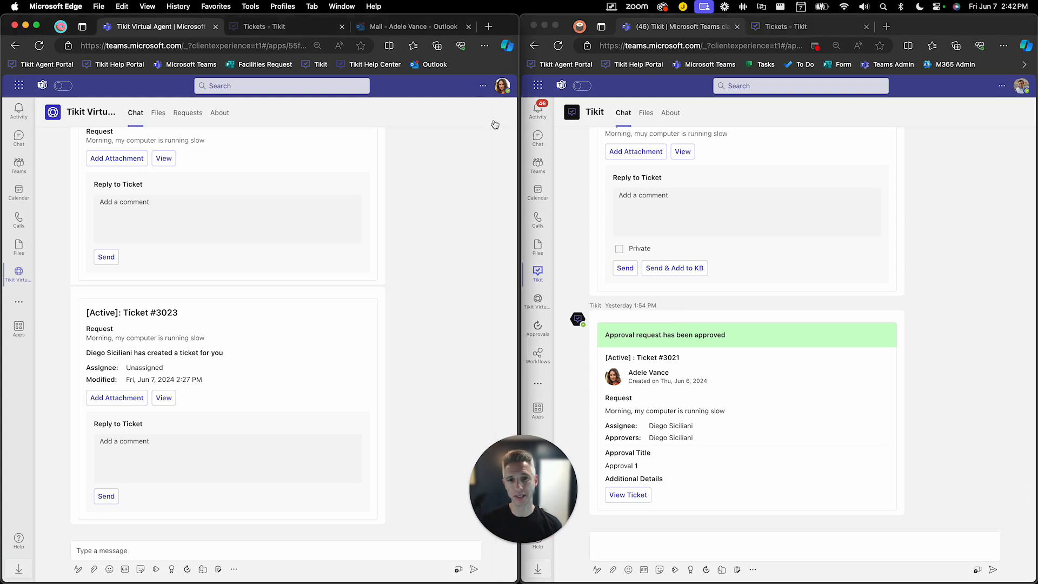
pyautogui.click(505, 88)
pyautogui.click(504, 88)
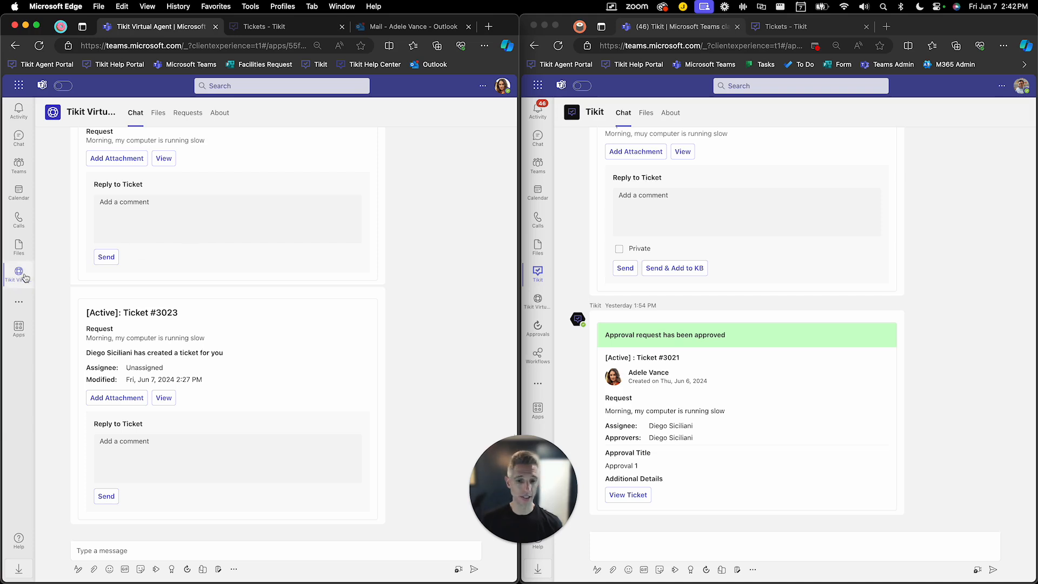
pyautogui.click(918, 253)
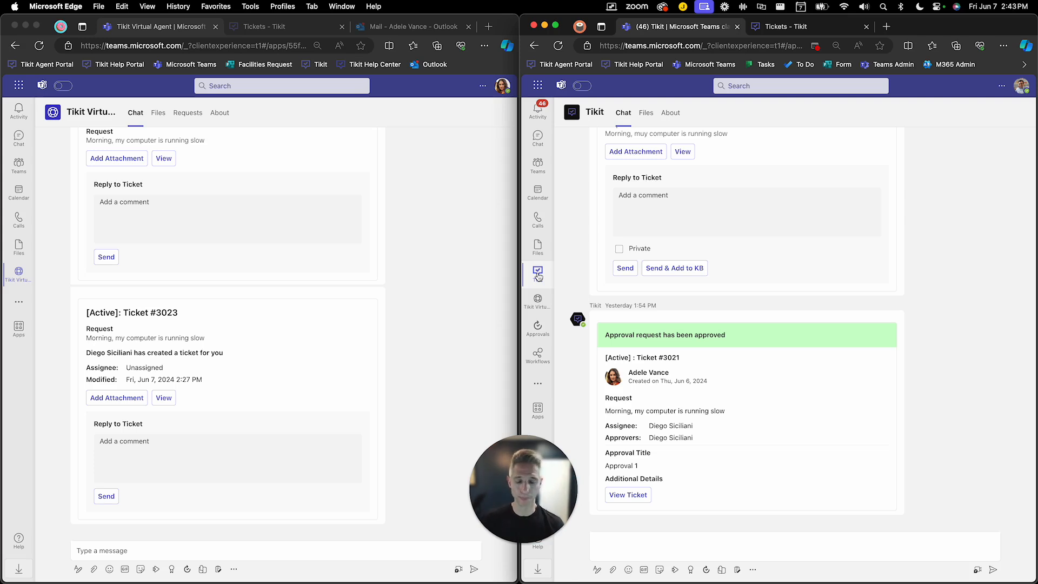
pyautogui.click(492, 311)
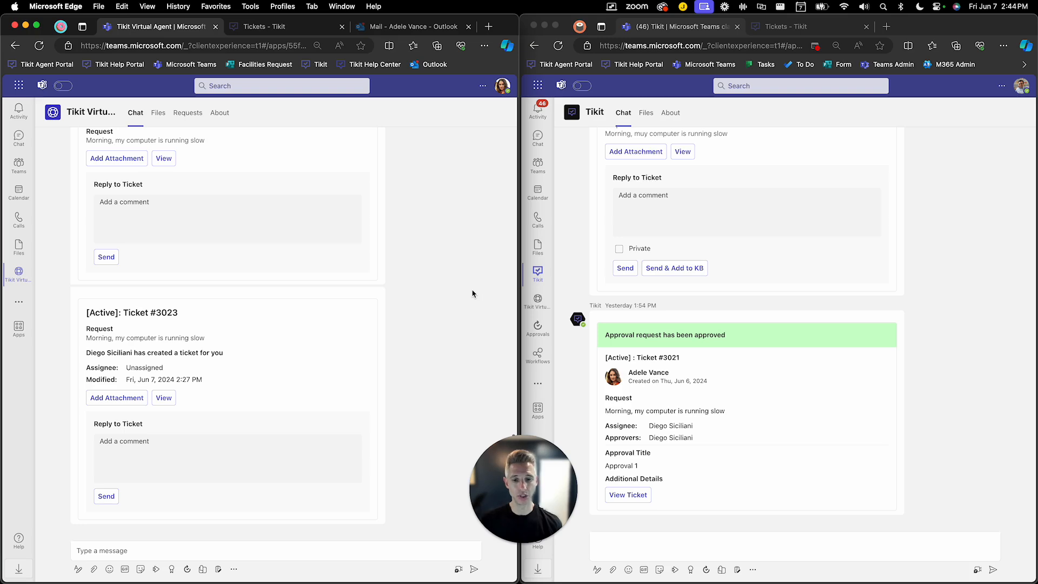
pyautogui.moveTo(530, 504); pyautogui.dragTo(977, 509)
# Step: Maximize the agent's browser window and open the Notification Center settings in the Tikit web portal
pyautogui.click(939, 33)
pyautogui.doubleClick(939, 34)
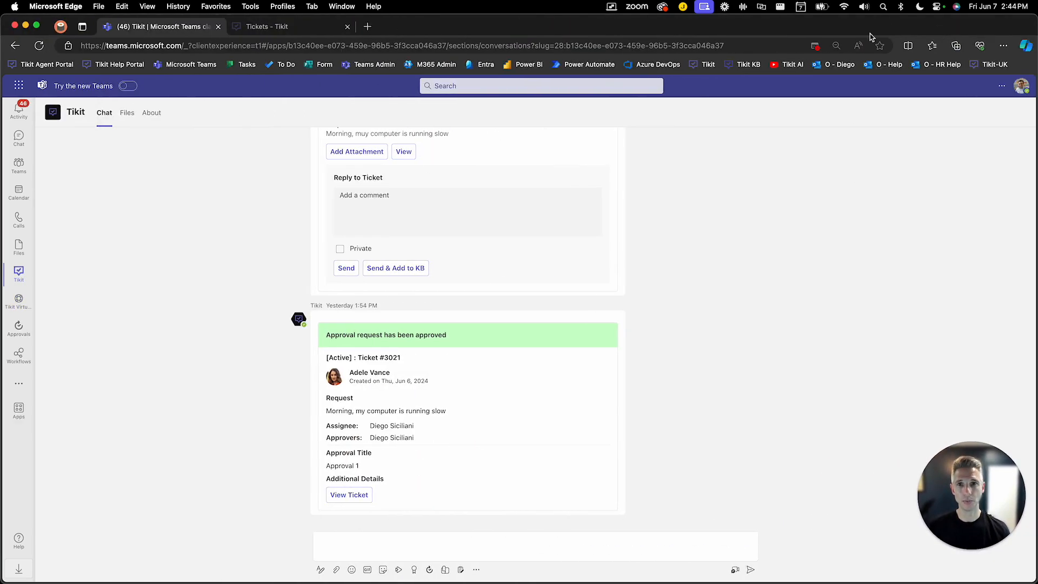
pyautogui.click(266, 28)
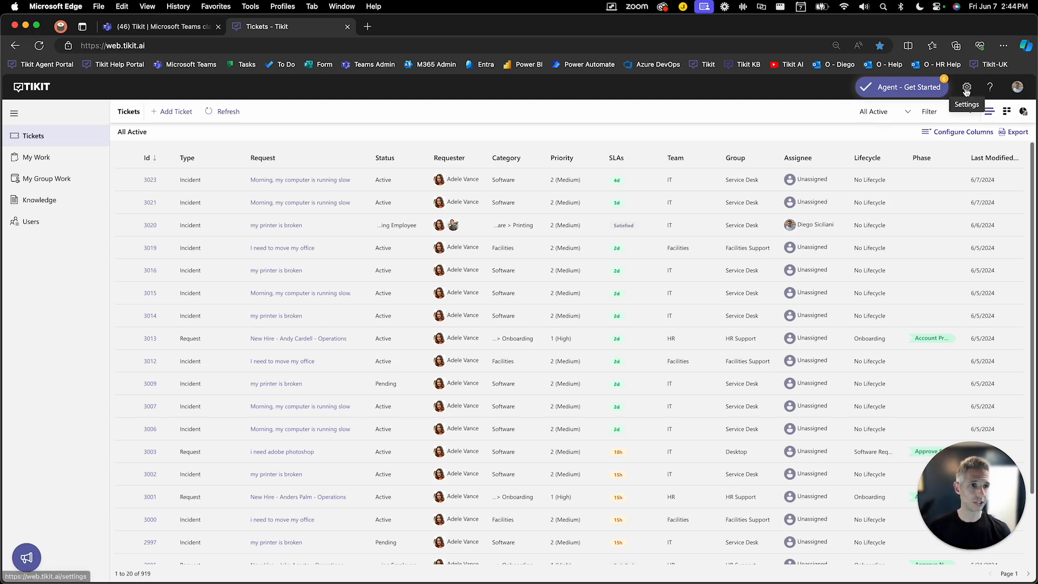
pyautogui.click(966, 87)
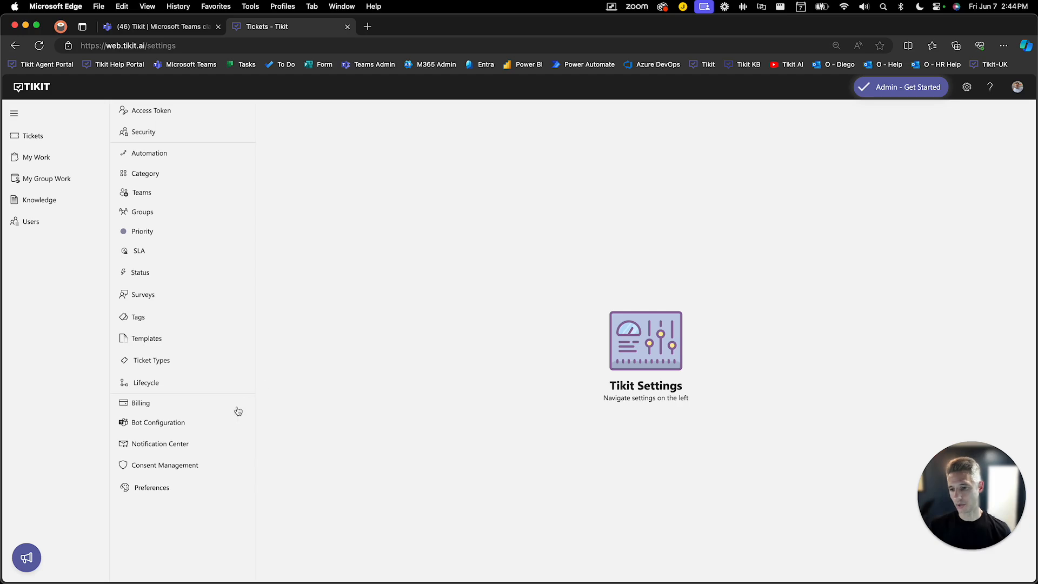
pyautogui.click(172, 446)
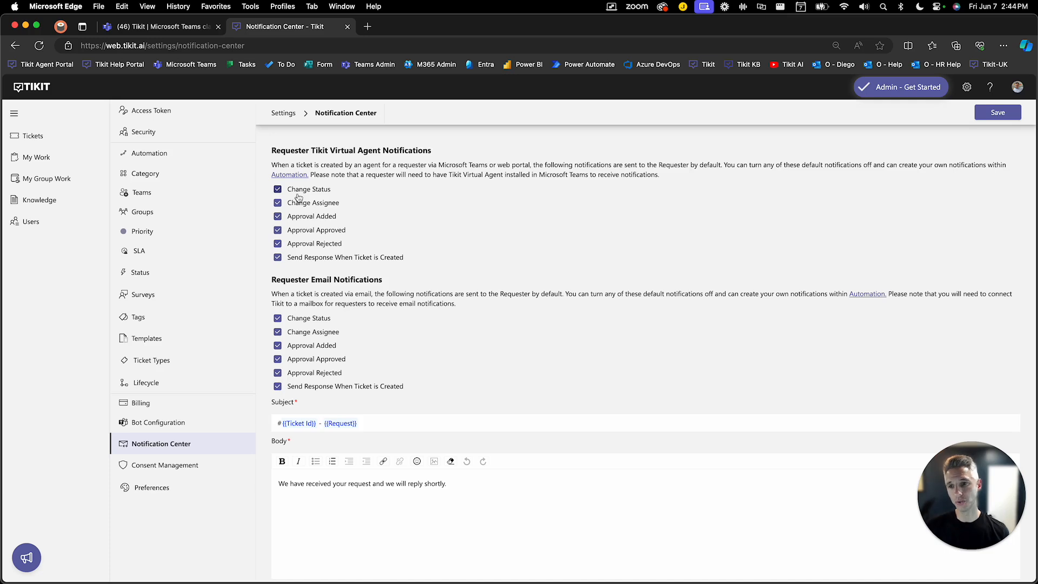
# Step: Disable the Change Status and Change Assignee notifications for both Requester Tikit Virtual Agent and Requester Email, and save the settings
pyautogui.click(279, 190)
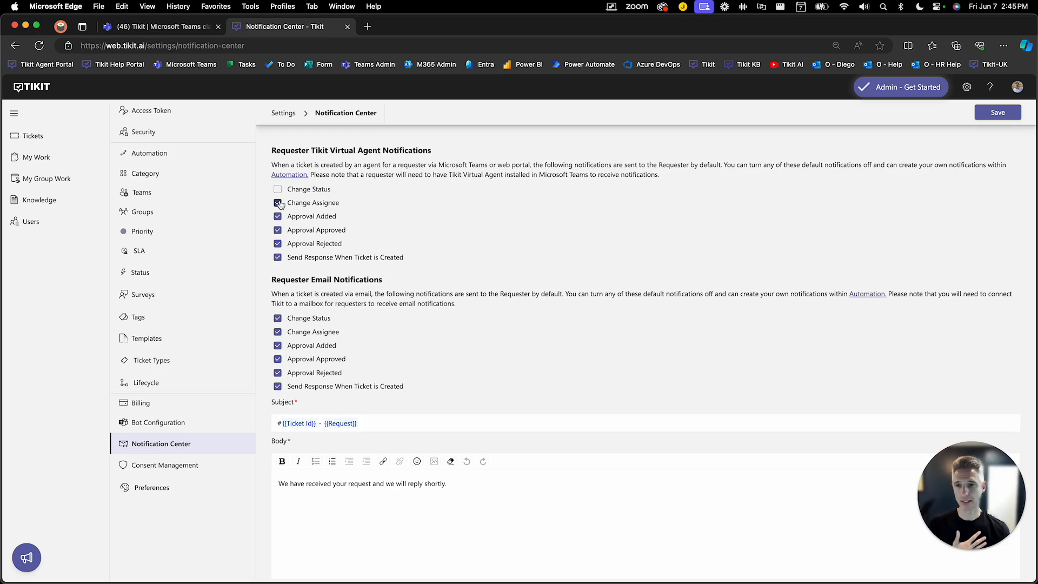
pyautogui.click(278, 203)
pyautogui.click(278, 319)
pyautogui.click(278, 332)
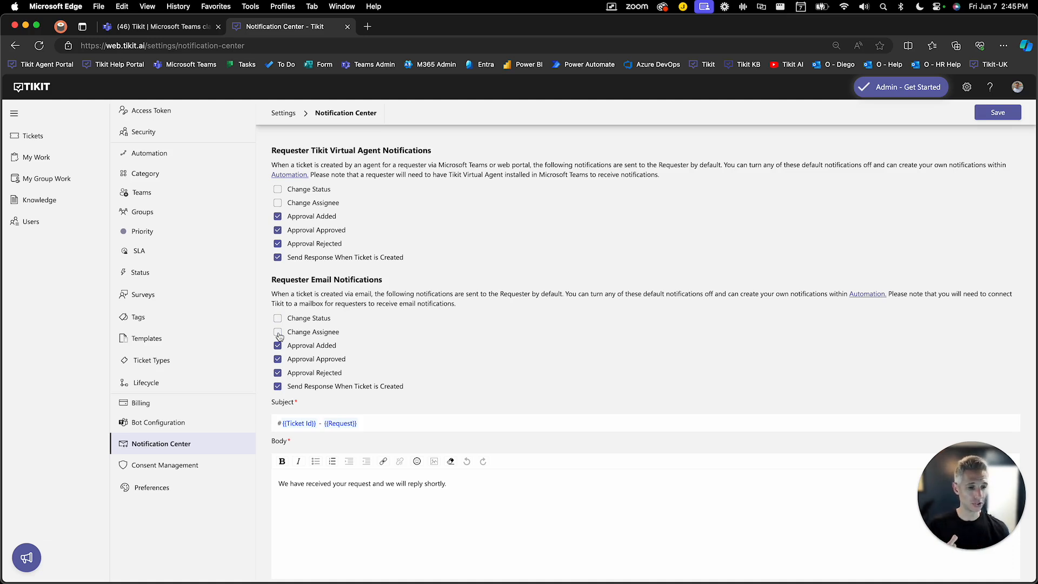
pyautogui.click(999, 115)
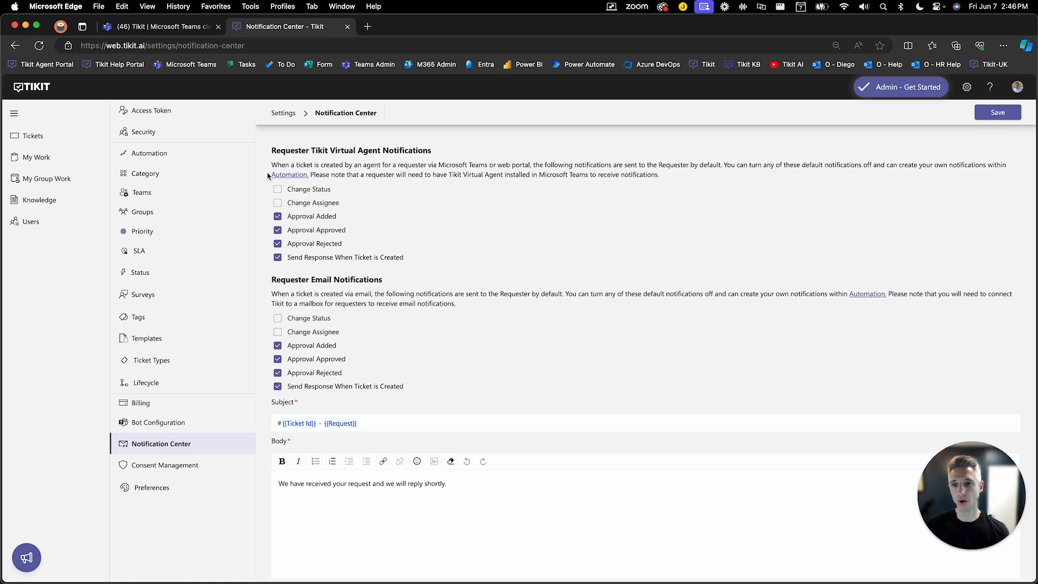
pyautogui.click(277, 258)
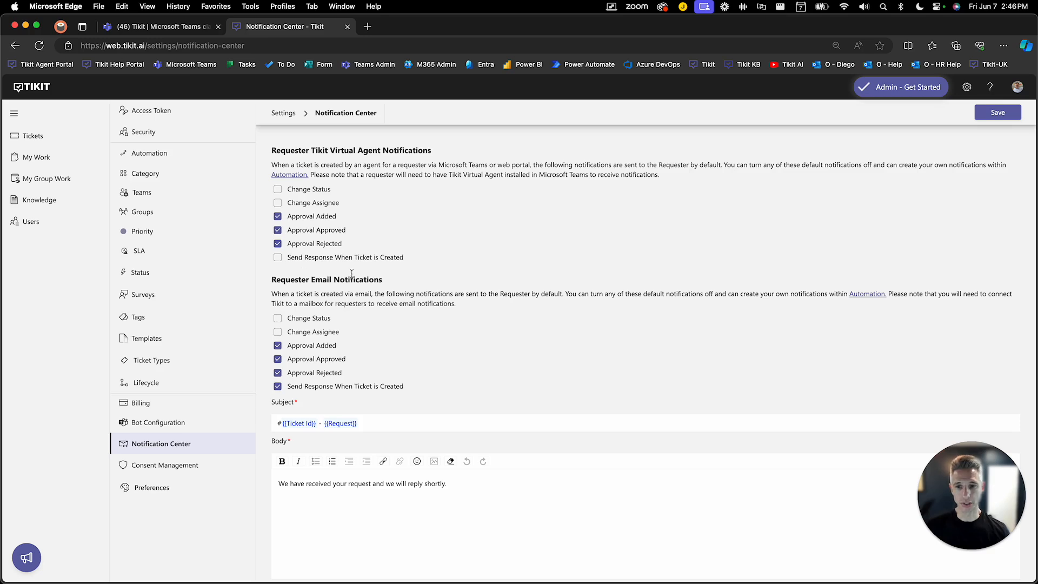
pyautogui.click(278, 258)
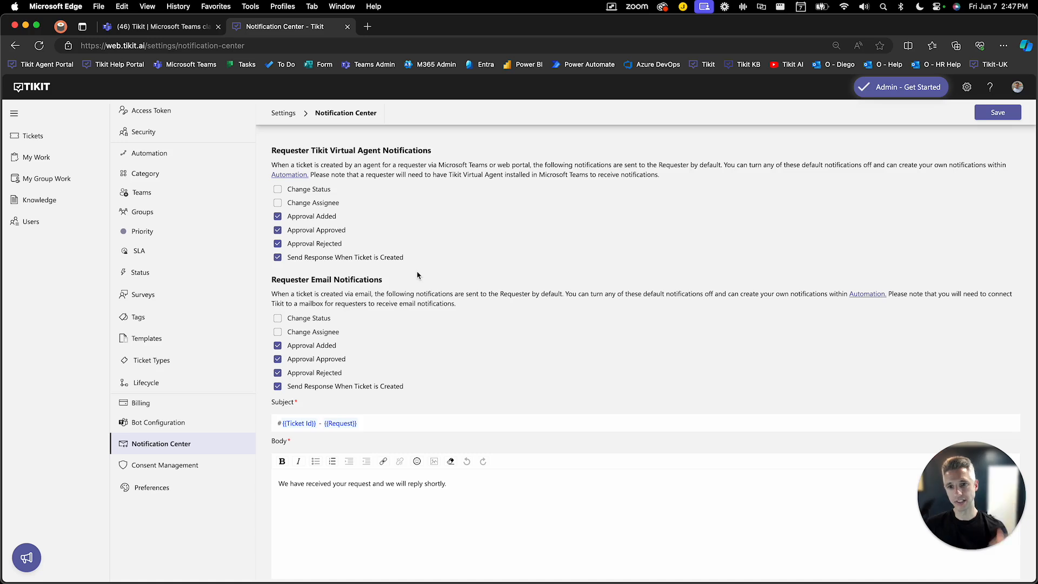
pyautogui.click(387, 258)
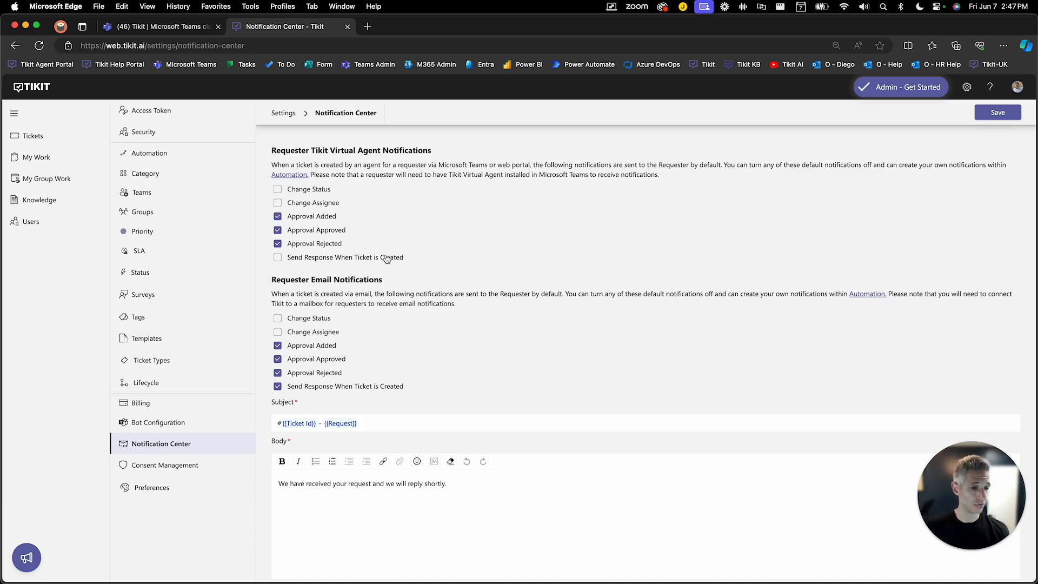
pyautogui.click(387, 258)
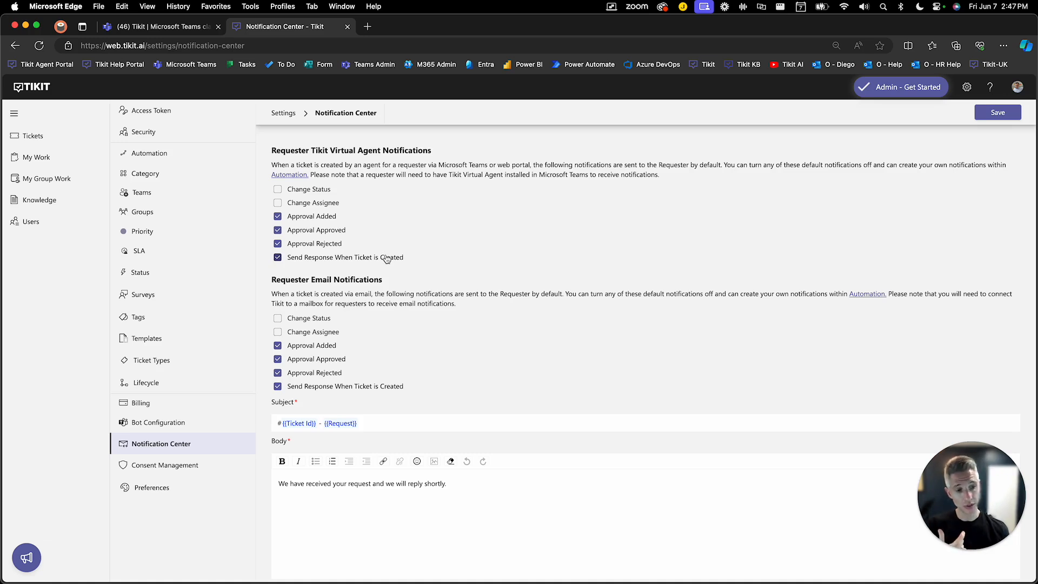
pyautogui.click(387, 258)
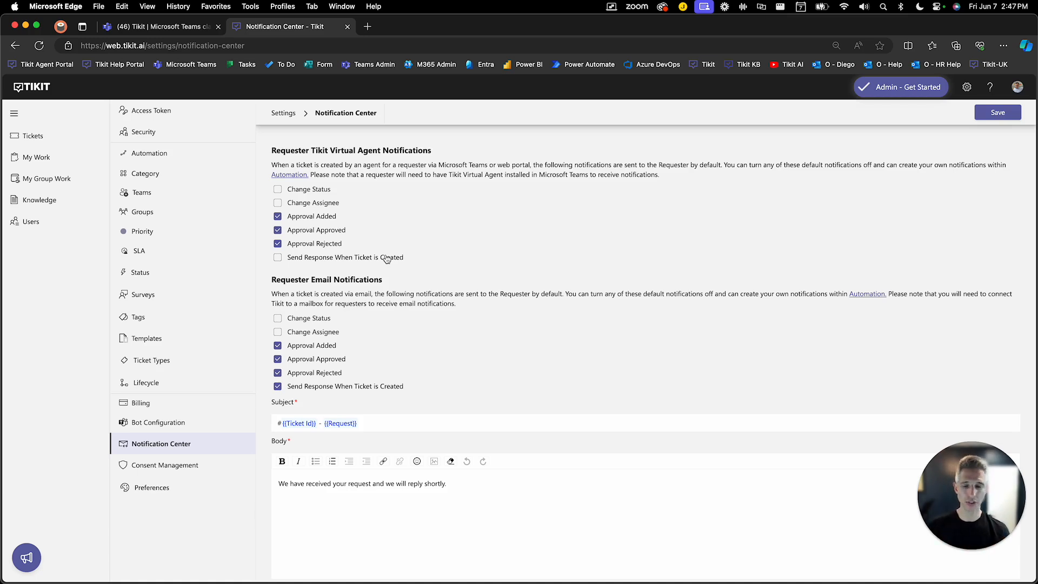
pyautogui.click(387, 258)
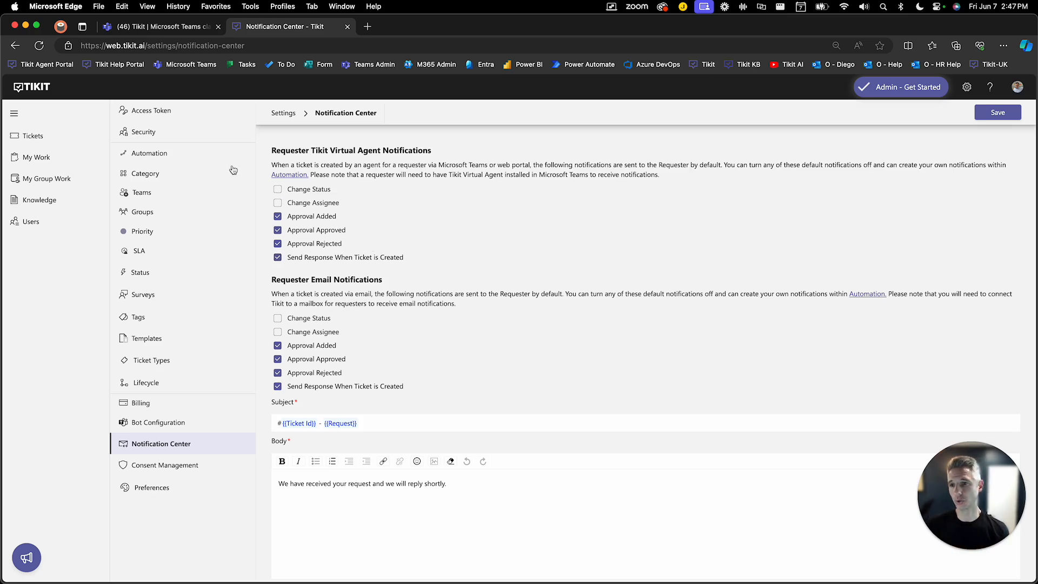
# Step: Create a new automation titled "Send Notification to Assigned Group when Comment is Added" and enable it
pyautogui.click(174, 156)
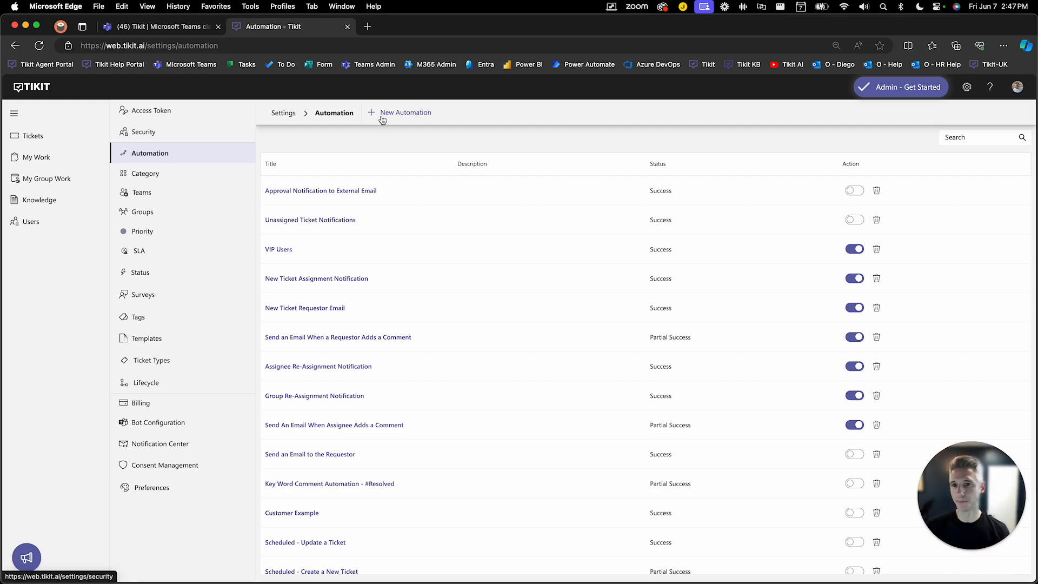
pyautogui.click(390, 113)
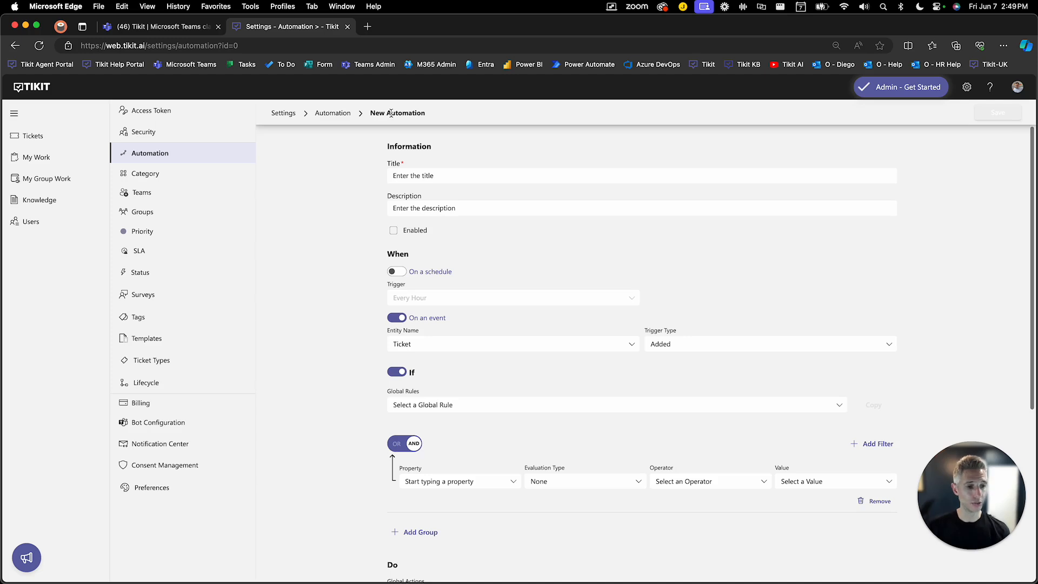
pyautogui.click(472, 176)
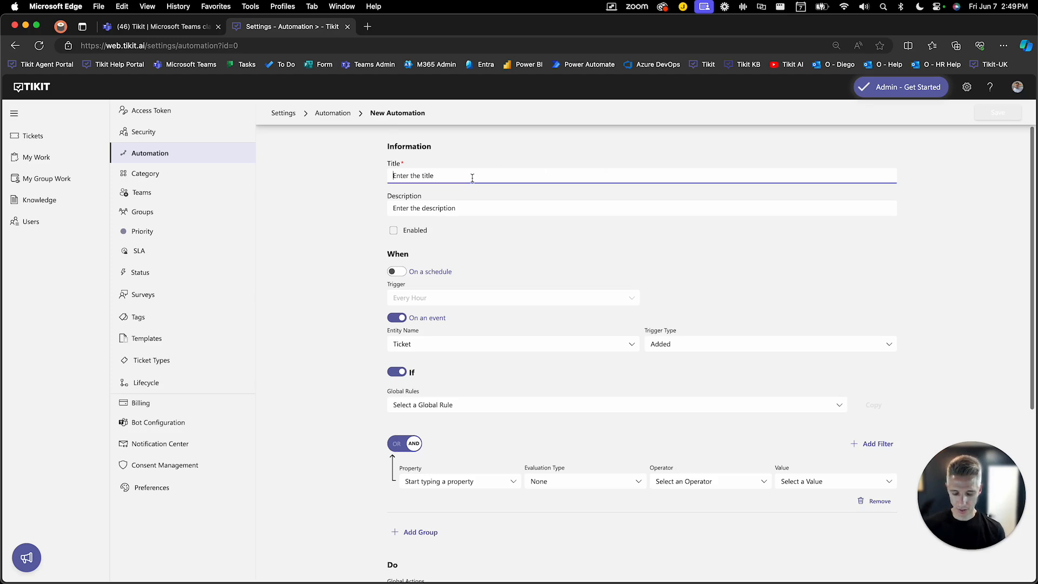
pyautogui.write('Send Notification')
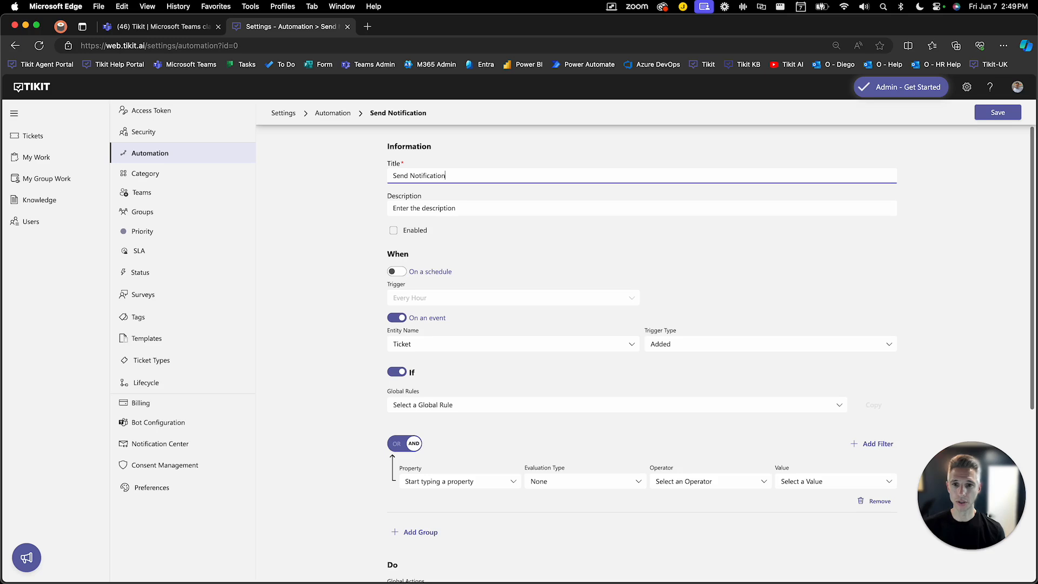
pyautogui.write(' to Assigned ')
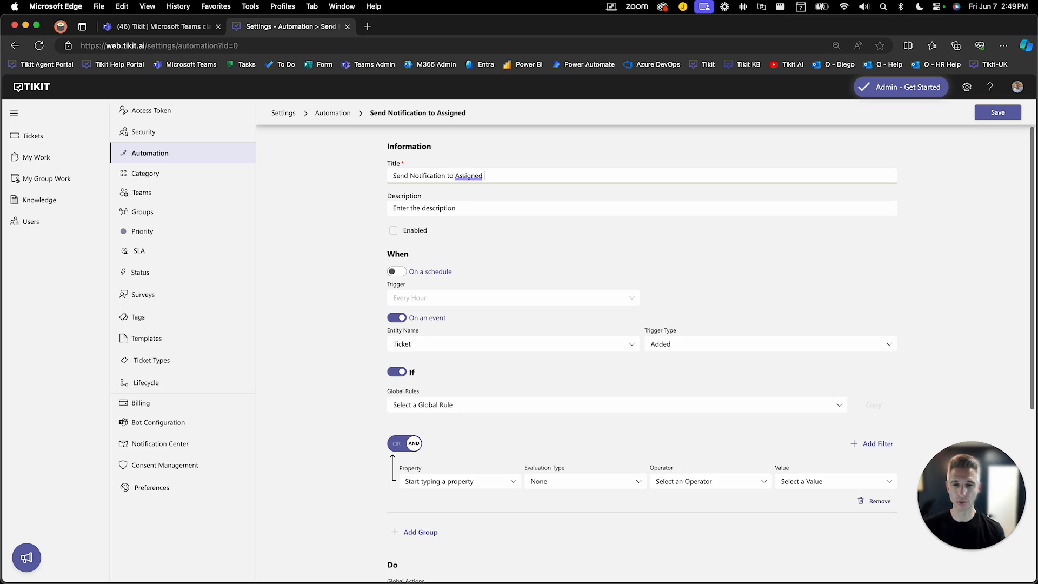
pyautogui.write('Group when ')
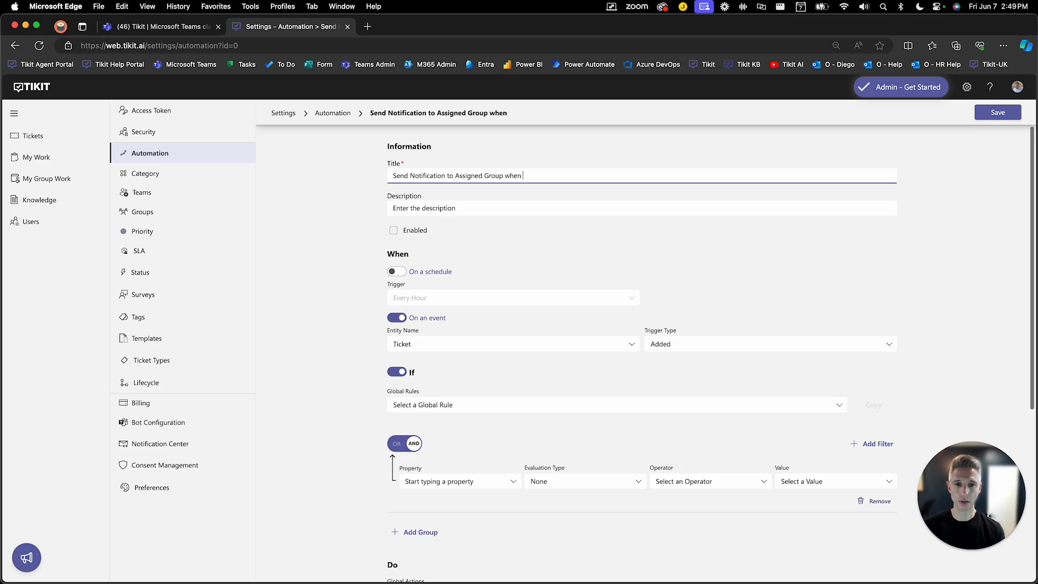
pyautogui.write('Comment is A')
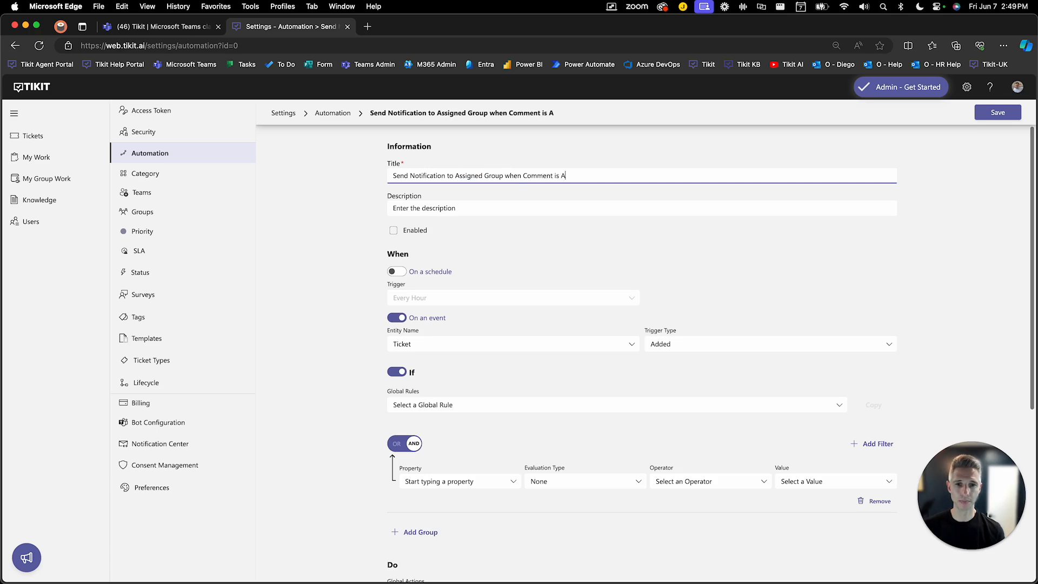
pyautogui.write('dded')
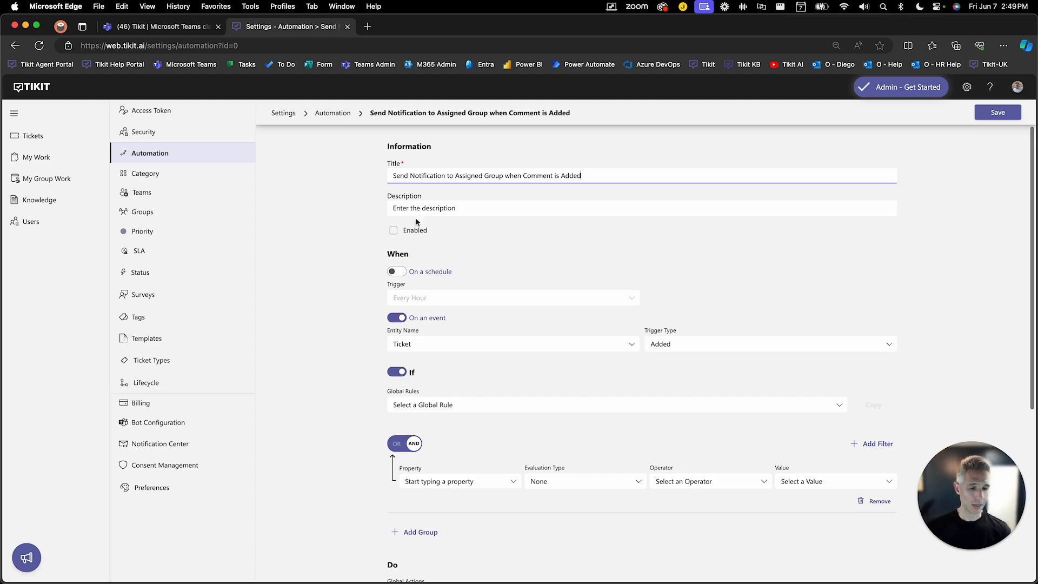
pyautogui.click(395, 232)
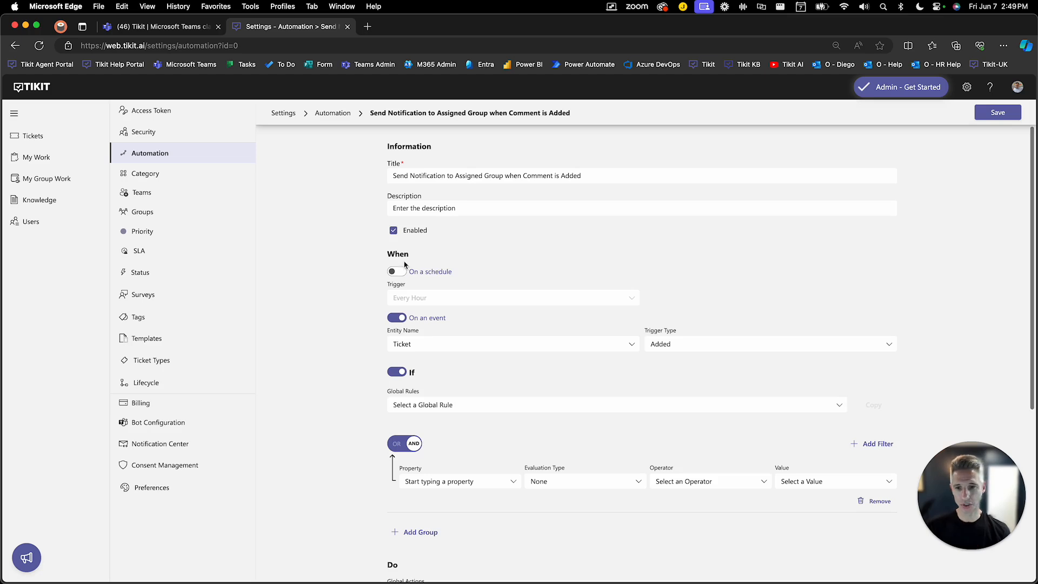
pyautogui.click(393, 319)
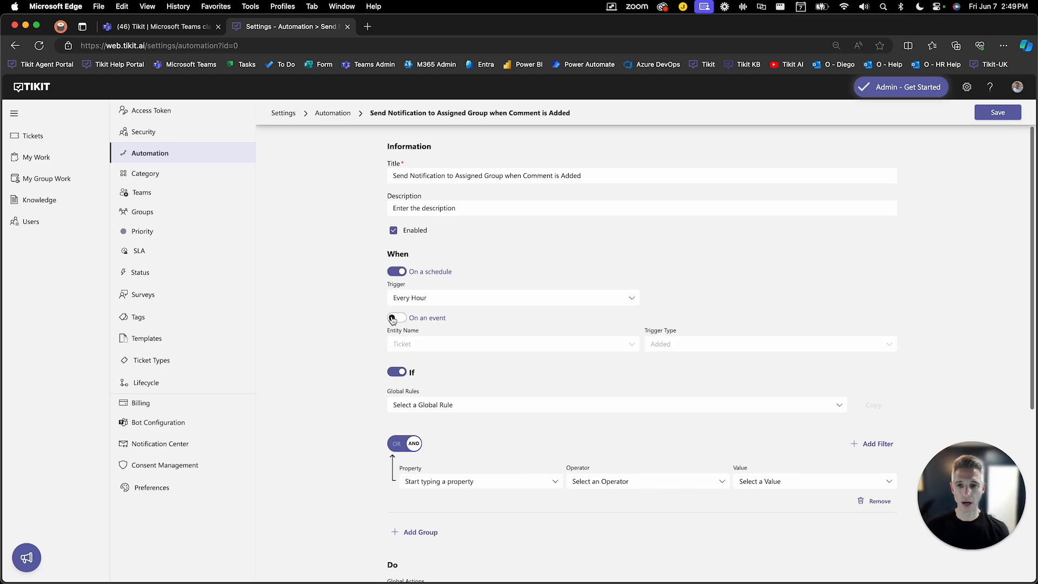
pyautogui.click(393, 319)
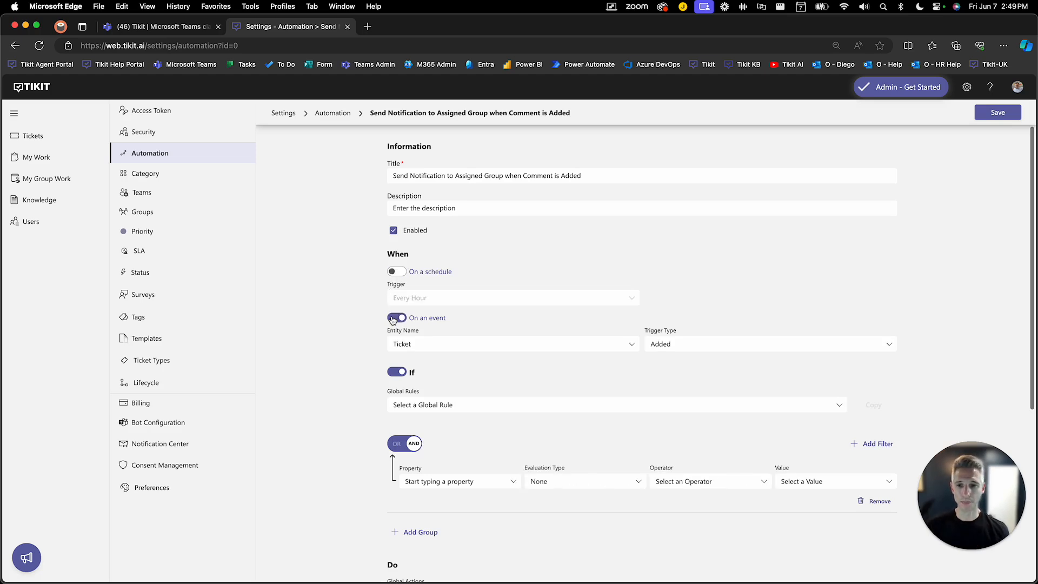
pyautogui.click(631, 346)
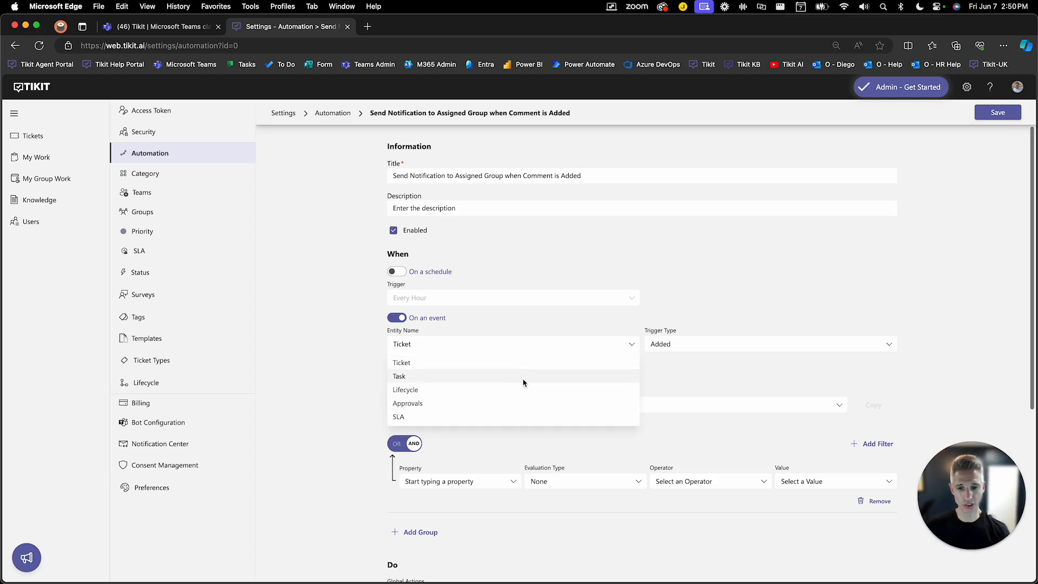
pyautogui.click(371, 417)
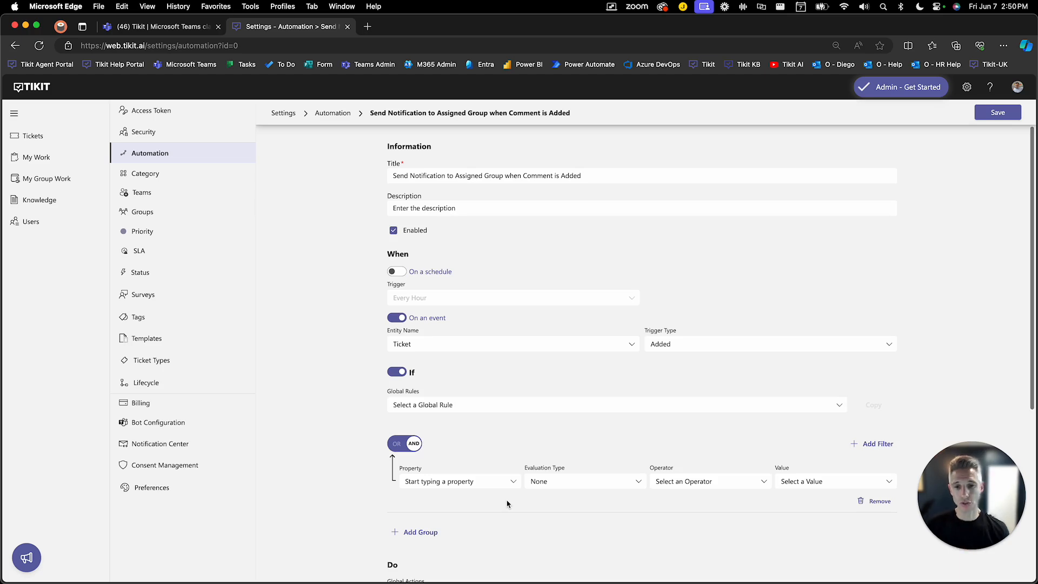
pyautogui.click(466, 351)
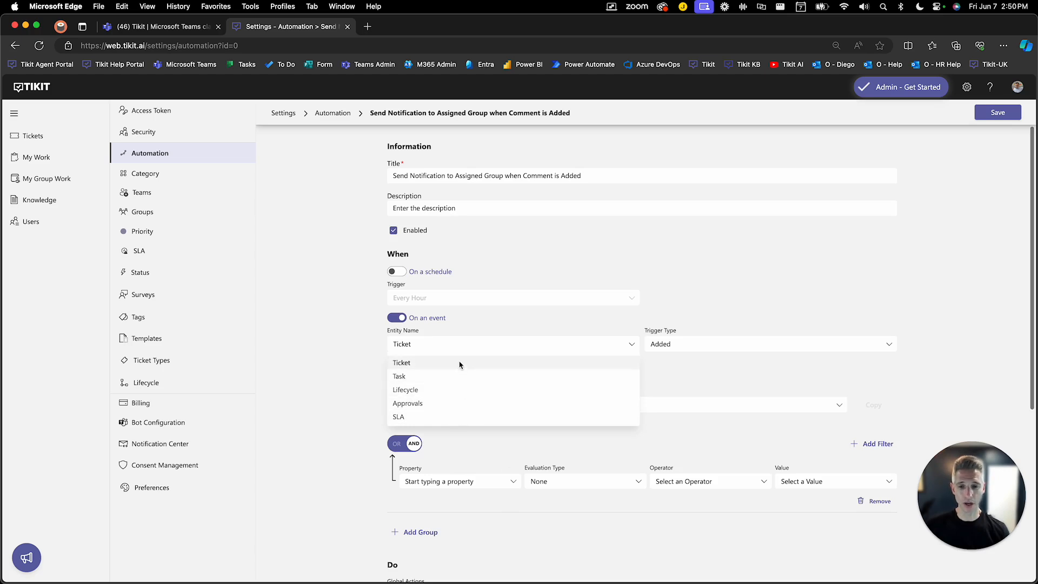
pyautogui.click(354, 364)
# Step: Set the automation's action type to Notification Center
pyautogui.scroll(-2, 328, 442)
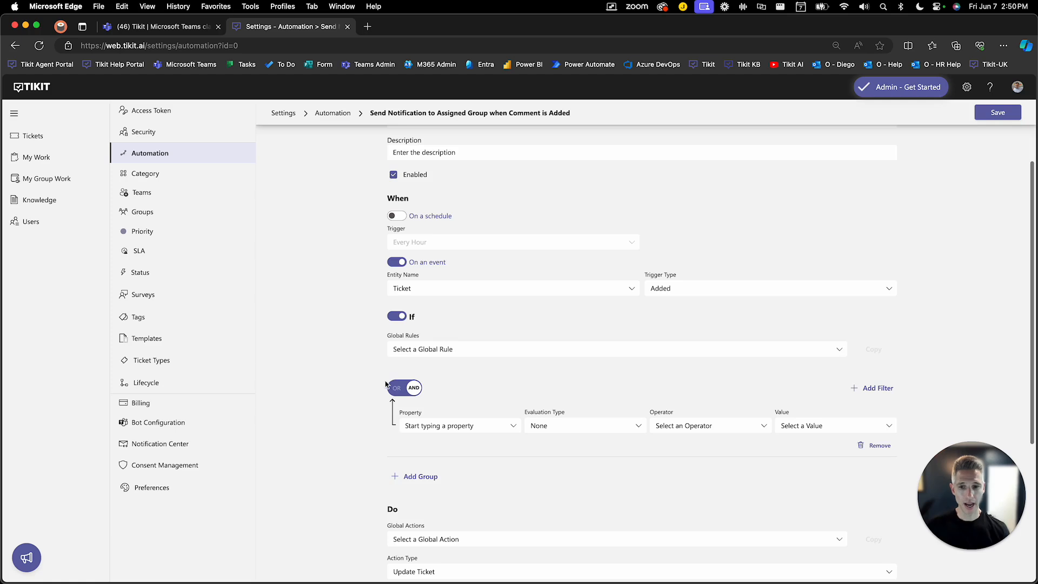
pyautogui.scroll(-5, 385, 384)
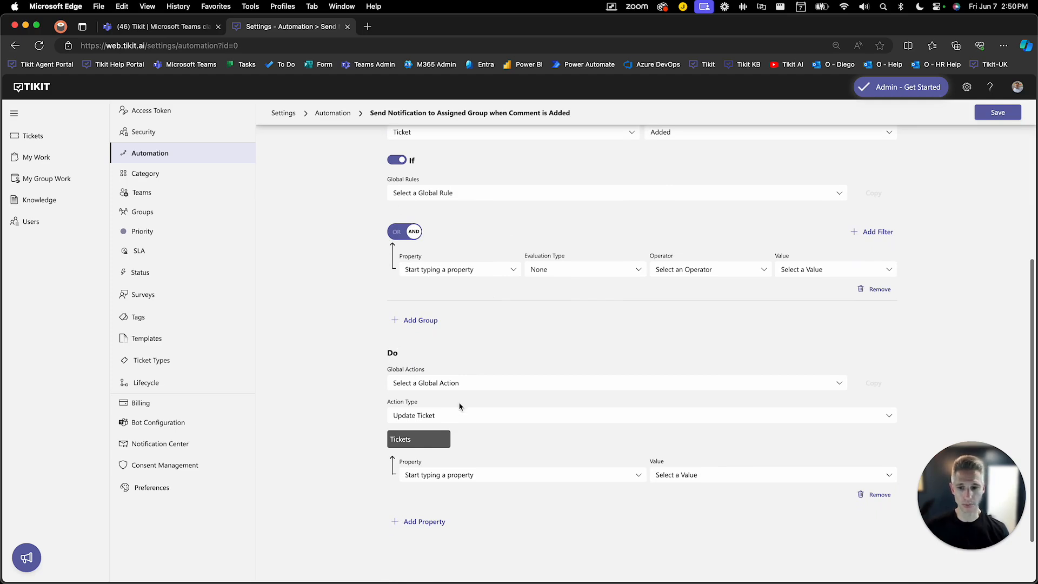
pyautogui.click(469, 416)
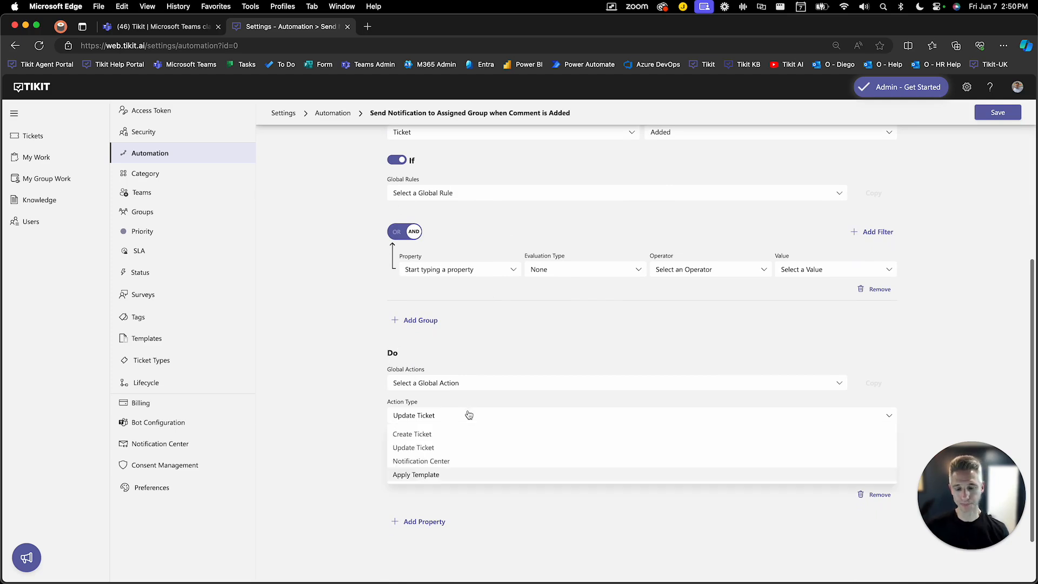
pyautogui.click(475, 463)
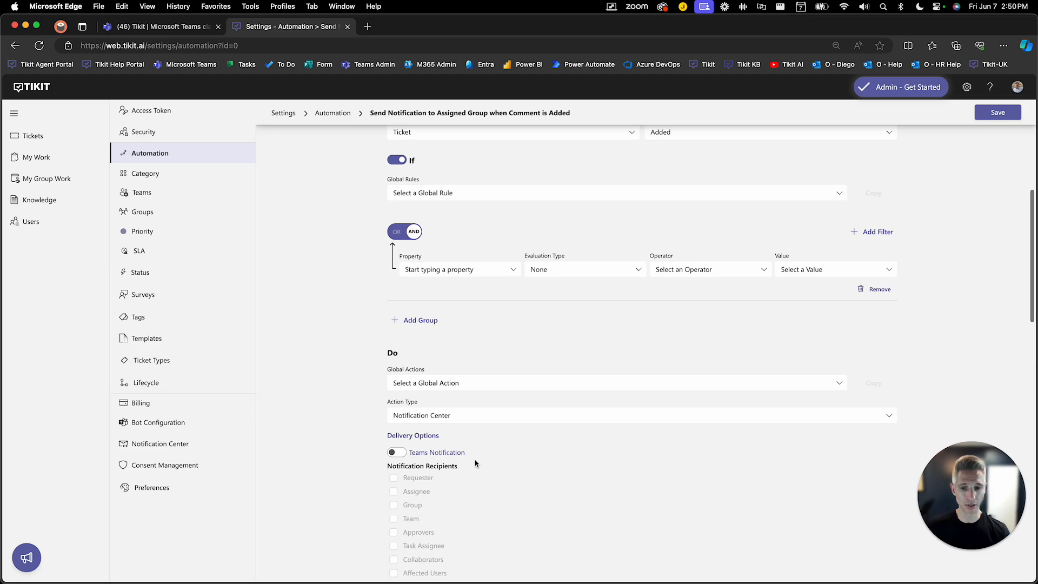
# Step: Look through the Teams and email delivery options of the Notification Center action, and turn on Teams Notification
pyautogui.scroll(-4, 476, 463)
pyautogui.scroll(-3, 476, 464)
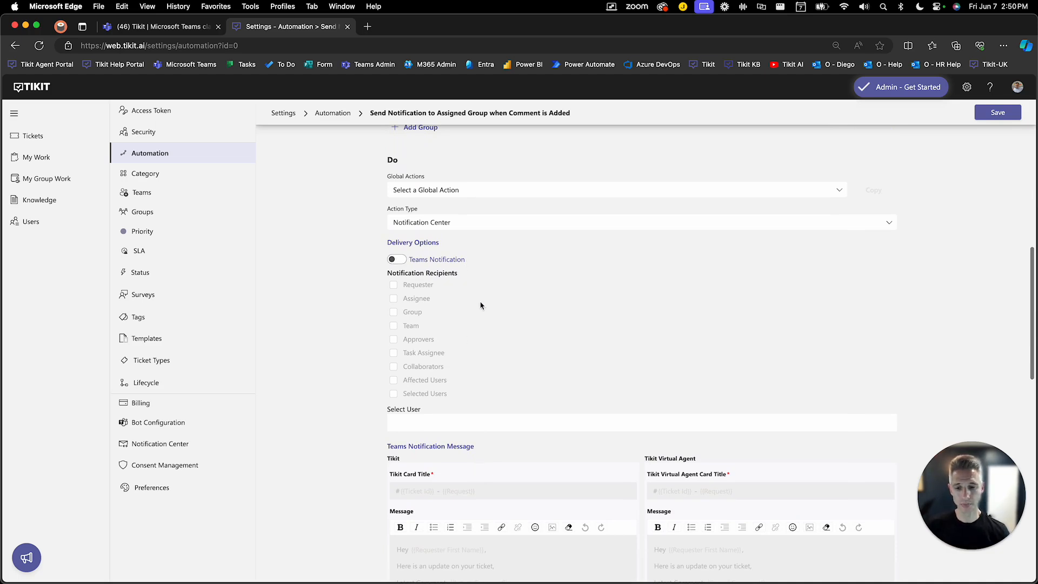
pyautogui.scroll(-18, 479, 305)
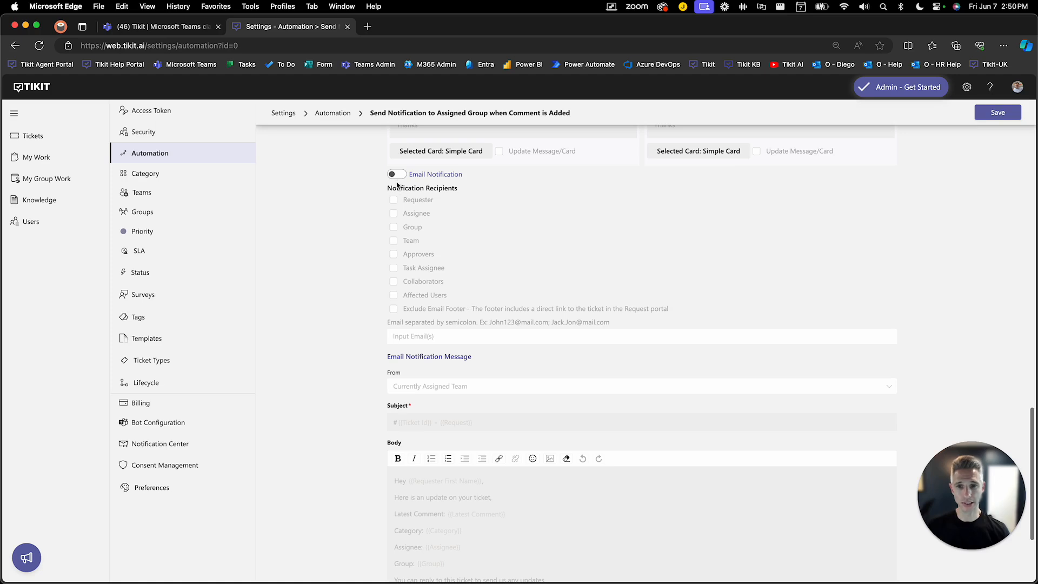
pyautogui.scroll(-2, 427, 186)
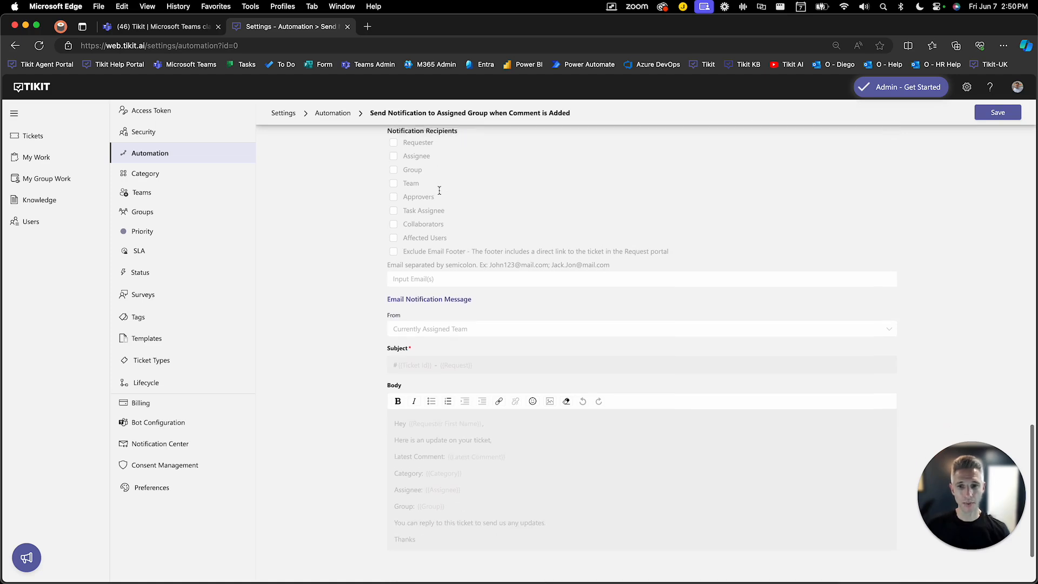
pyautogui.scroll(20, 439, 191)
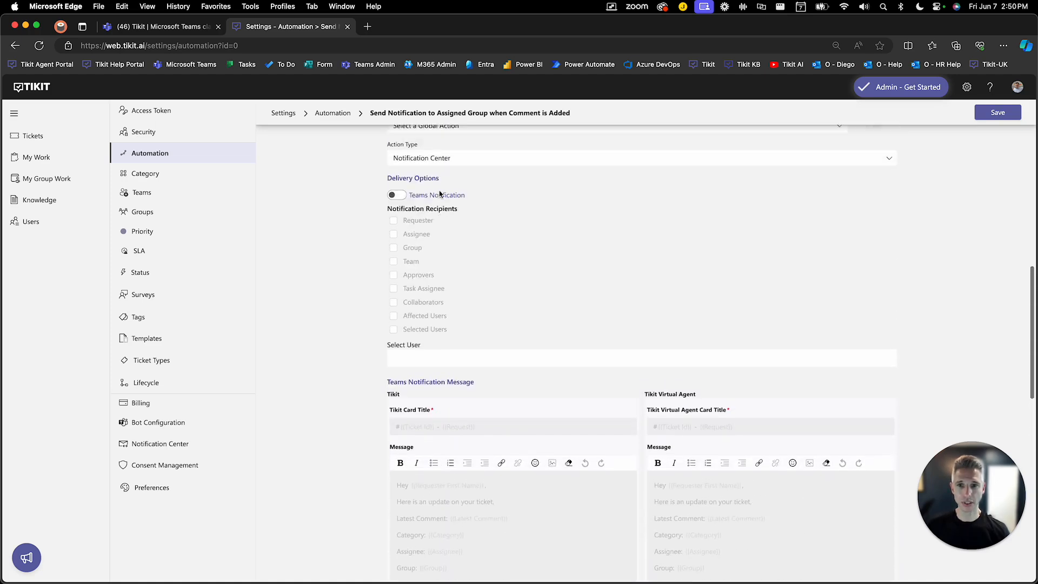
pyautogui.click(398, 214)
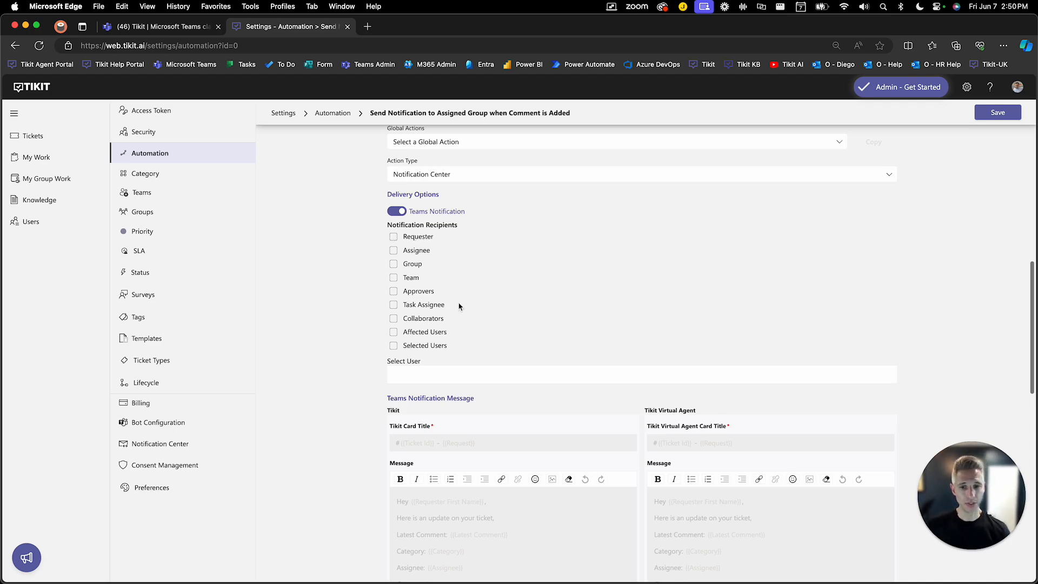
# Step: Turn on Email Notification for the action and switch it back off
pyautogui.scroll(-5, 448, 360)
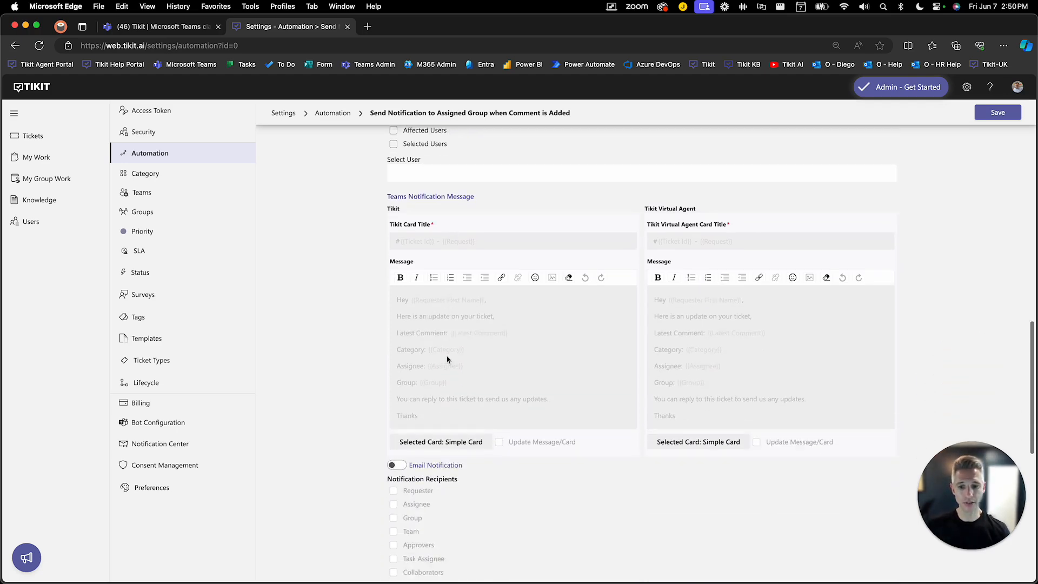
pyautogui.click(402, 374)
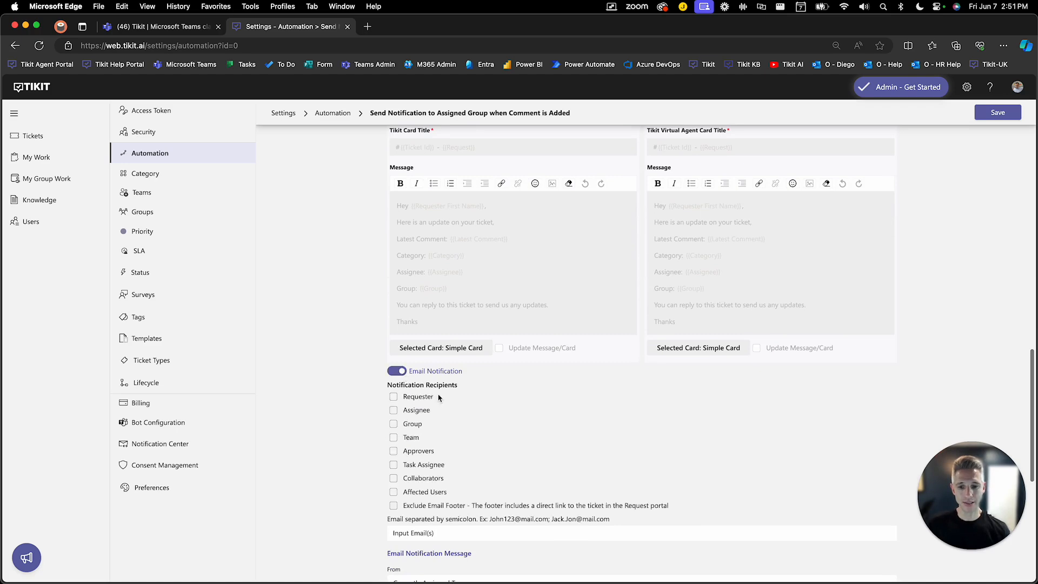
pyautogui.scroll(-1, 439, 398)
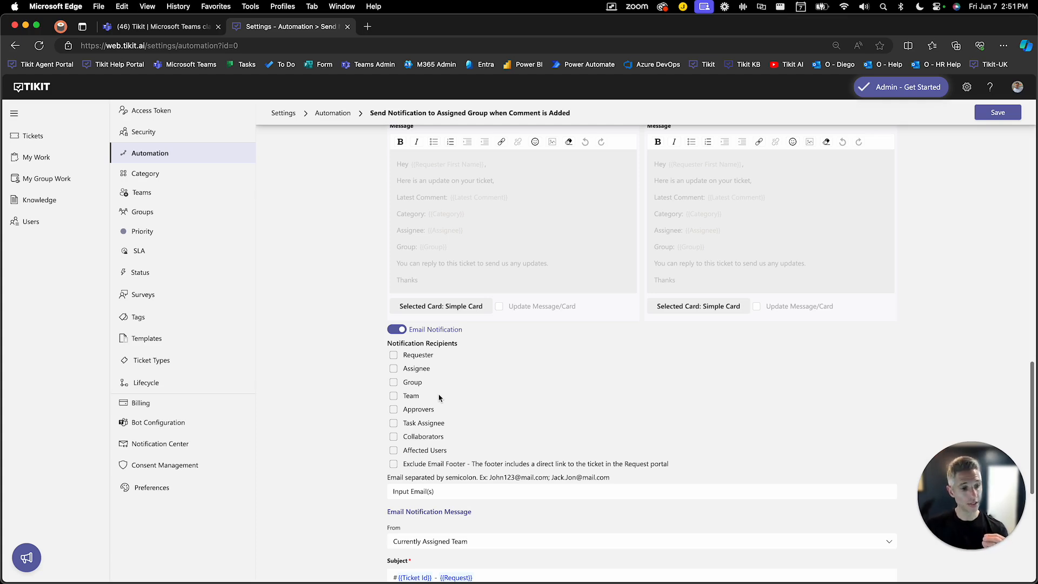
pyautogui.click(399, 331)
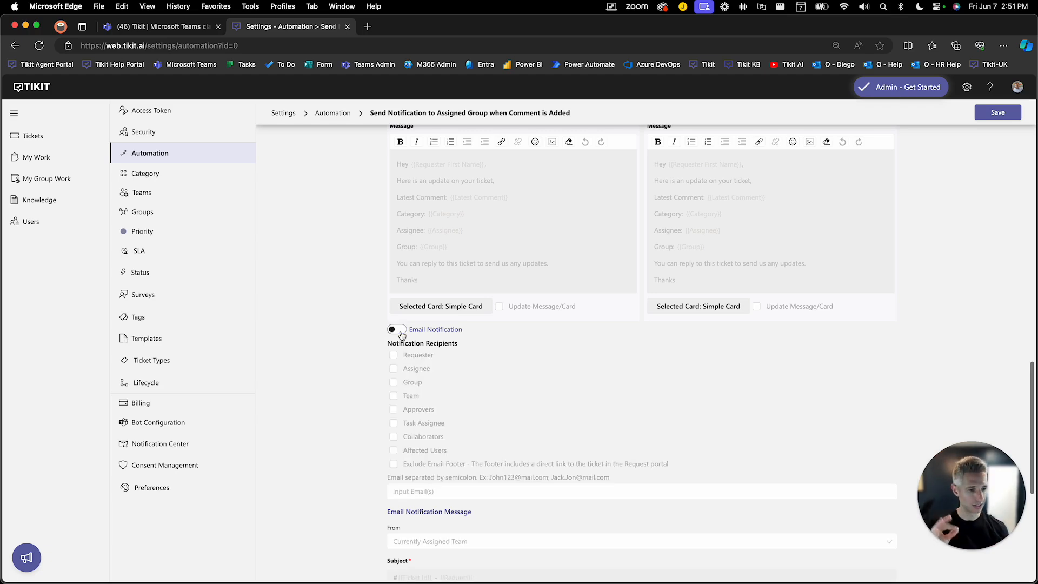
# Step: Include Requester and Assignee as Teams notification recipients, checking which message template each one uses
pyautogui.scroll(10, 401, 335)
pyautogui.scroll(1, 401, 332)
pyautogui.scroll(-3, 401, 332)
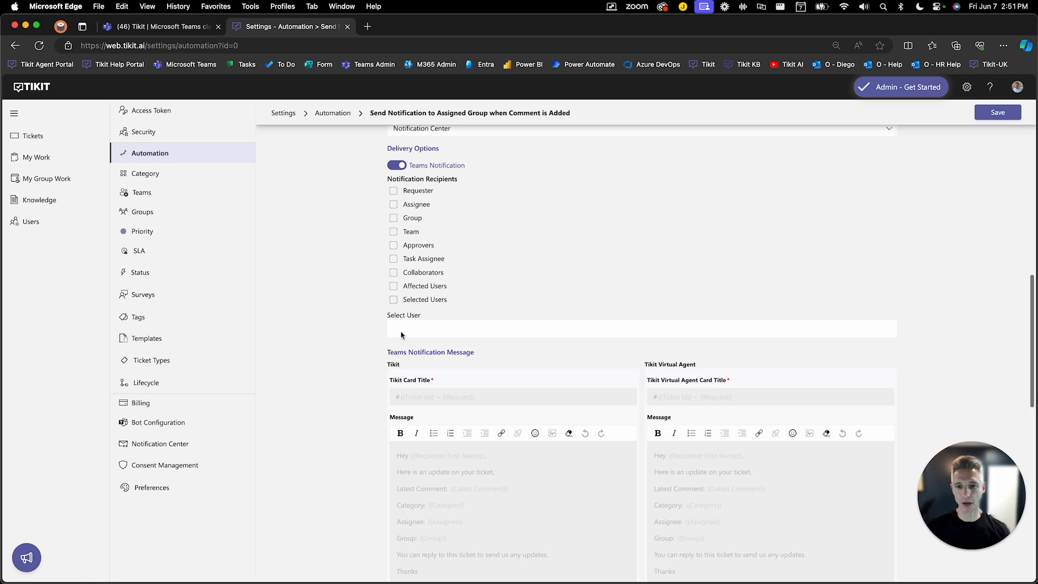
pyautogui.click(394, 192)
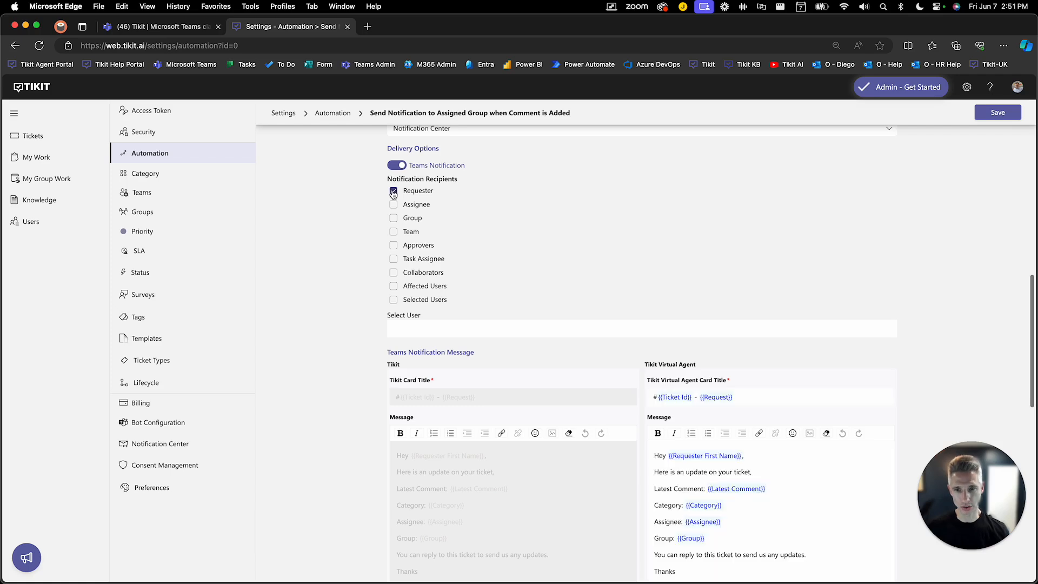
pyautogui.scroll(-4, 634, 257)
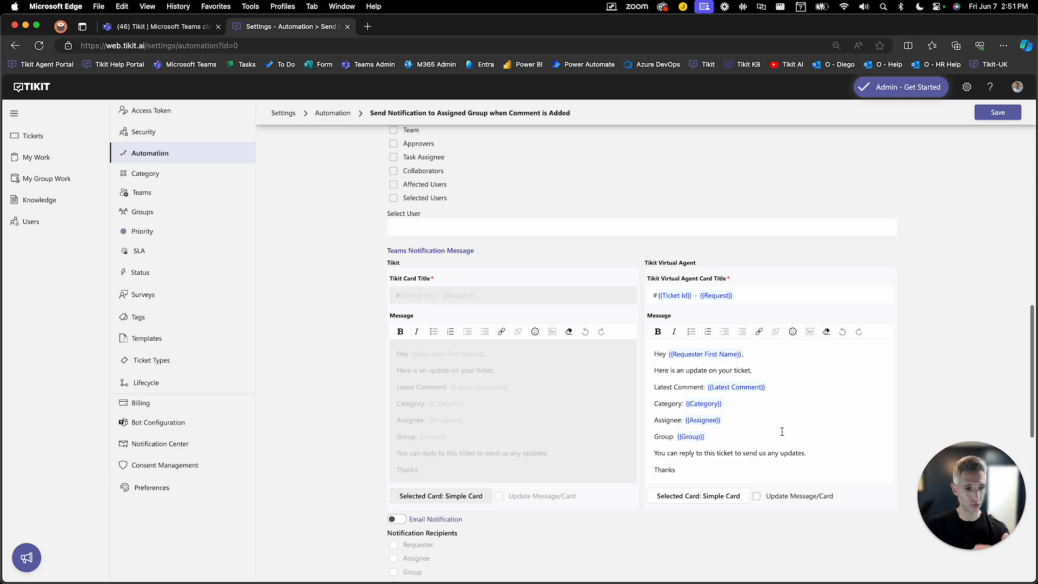
pyautogui.scroll(4, 782, 431)
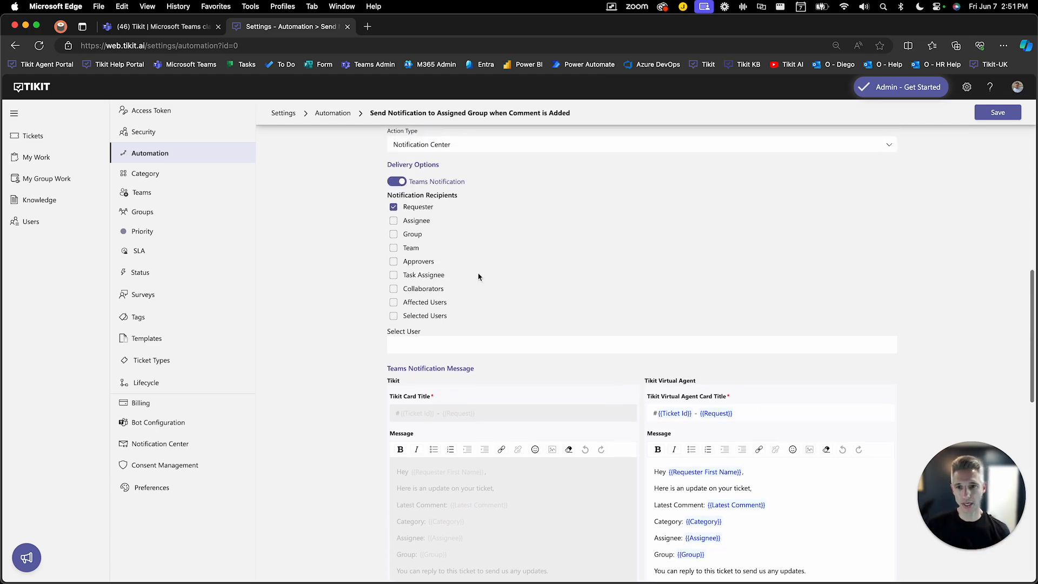
pyautogui.click(394, 221)
pyautogui.scroll(-5, 491, 283)
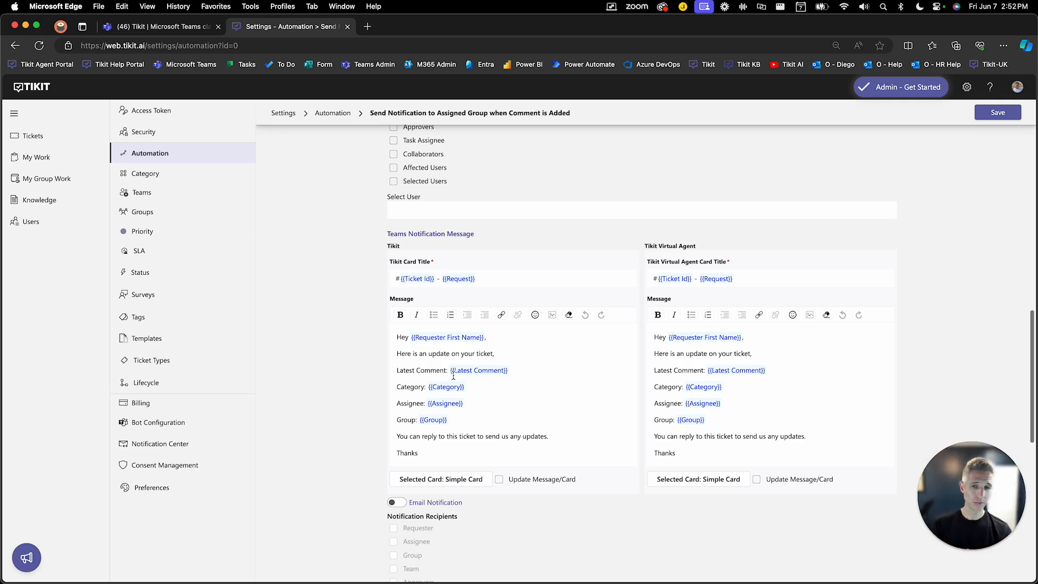
# Step: Include Selected Users among the Teams notification recipients and add the retail manager as the selected user
pyautogui.scroll(5, 453, 374)
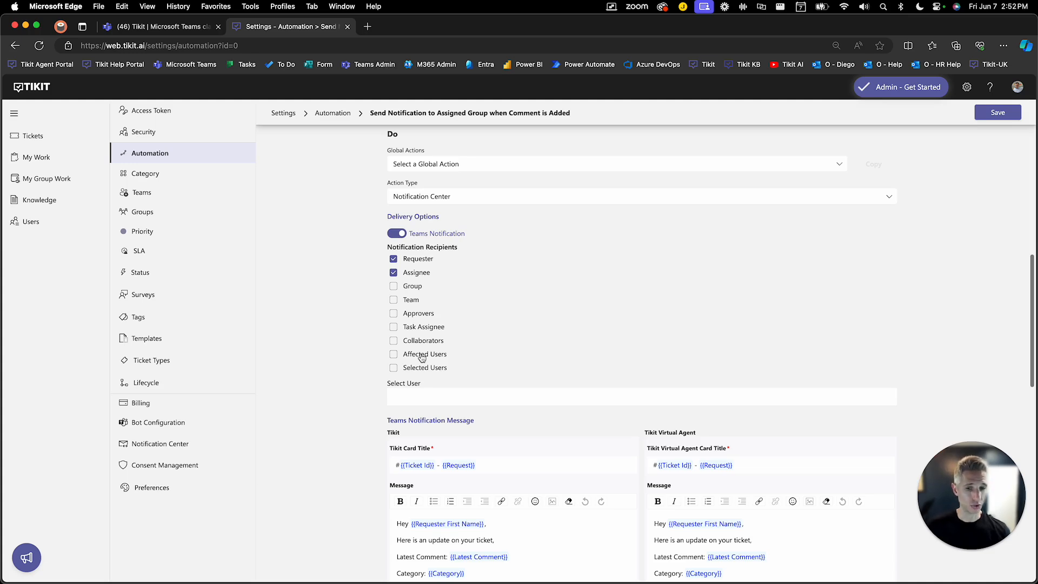
pyautogui.click(394, 368)
pyautogui.click(409, 397)
pyautogui.write('ade')
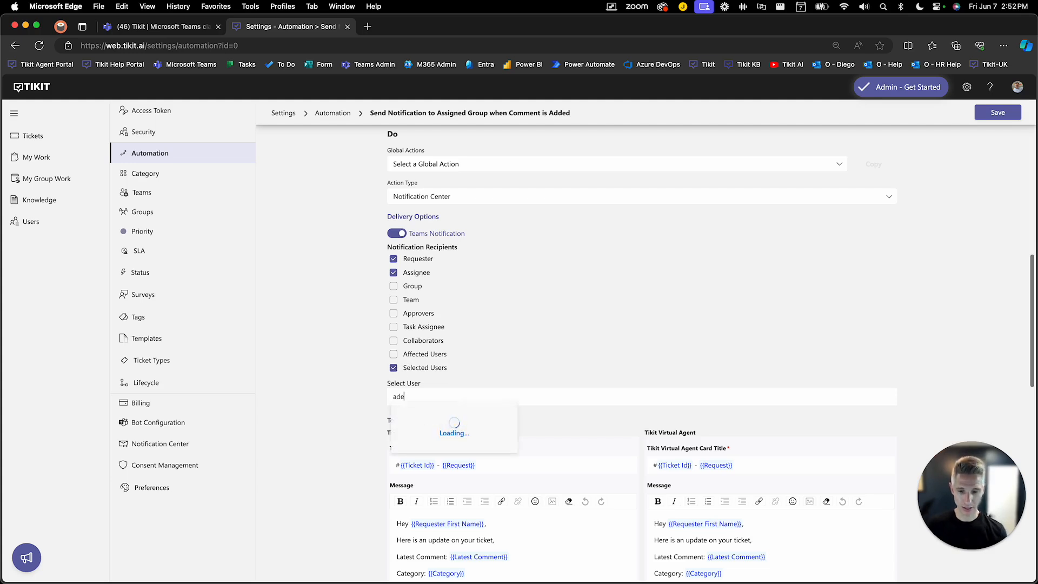
pyautogui.write('le')
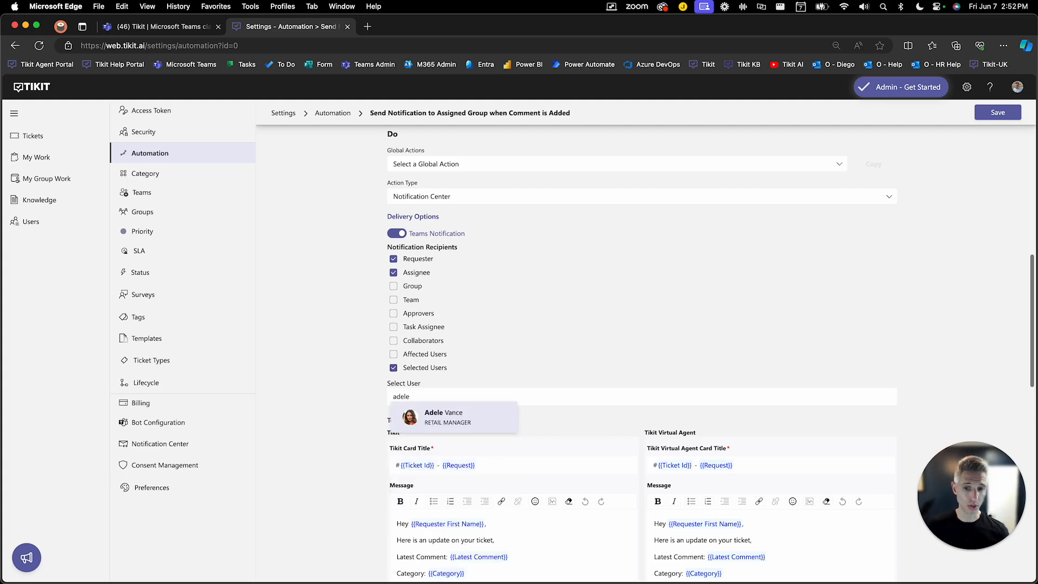
pyautogui.click(421, 416)
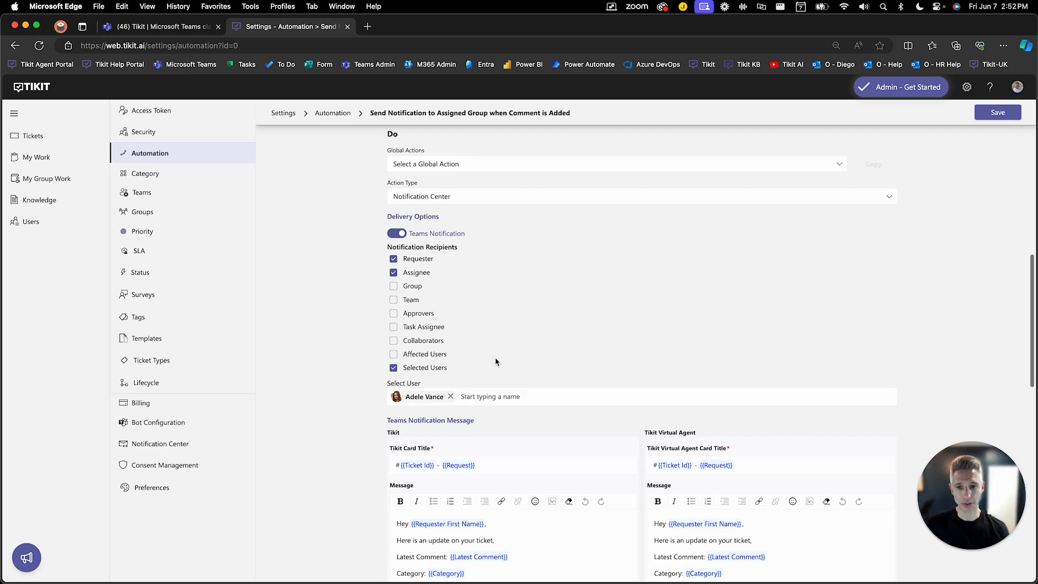
# Step: Try appending the text "asdf" and a dynamic {{ placeholder to the Tikit Card Title, and remove both
pyautogui.scroll(-3, 496, 362)
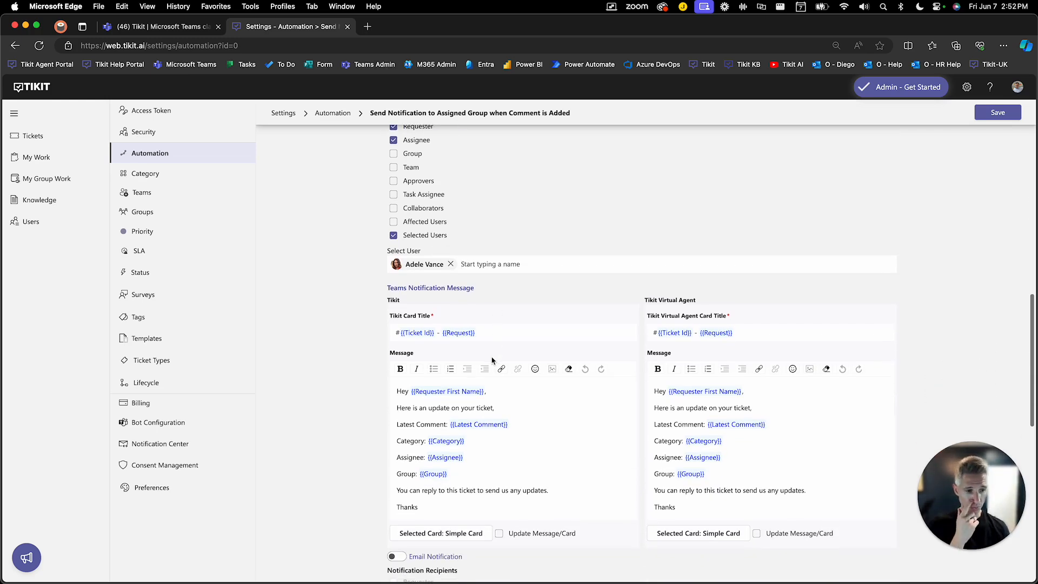
pyautogui.scroll(-2, 492, 361)
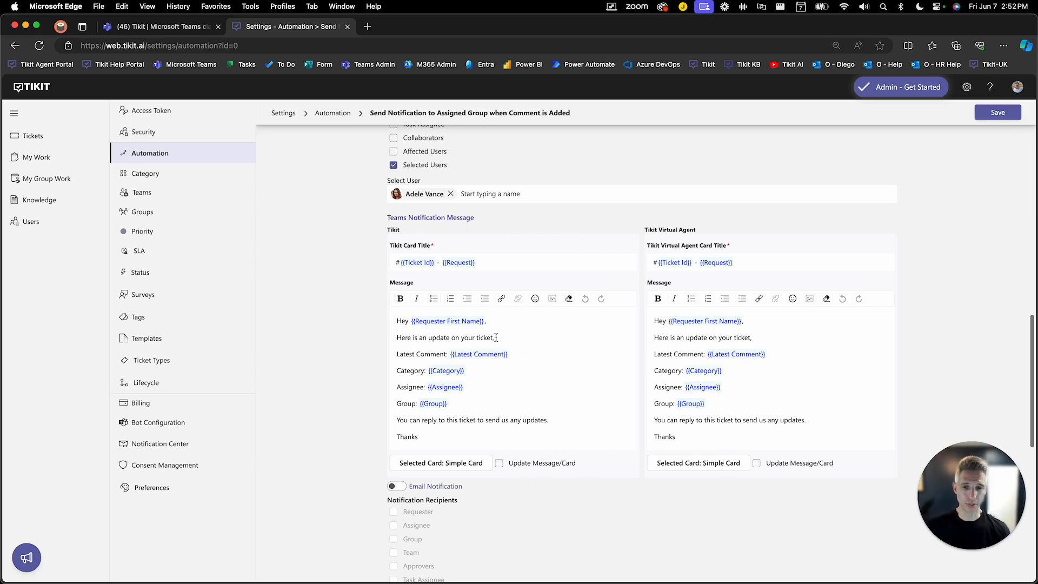
pyautogui.click(514, 263)
pyautogui.write('asdf')
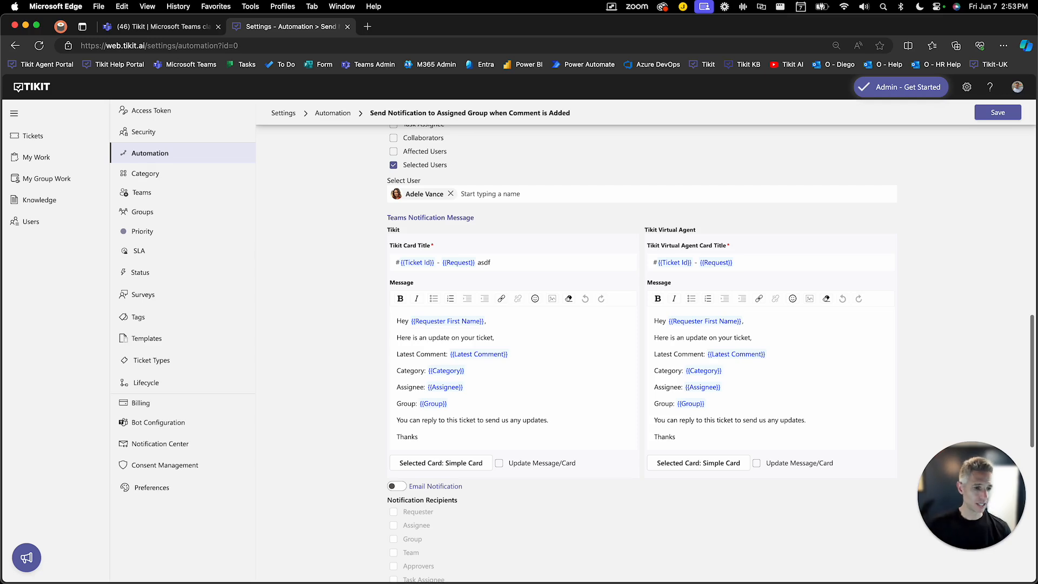
pyautogui.press('BackSpace')
pyautogui.press('BackSpace')
pyautogui.press('BackSpace')
pyautogui.press('BackSpace')
pyautogui.write('{{')
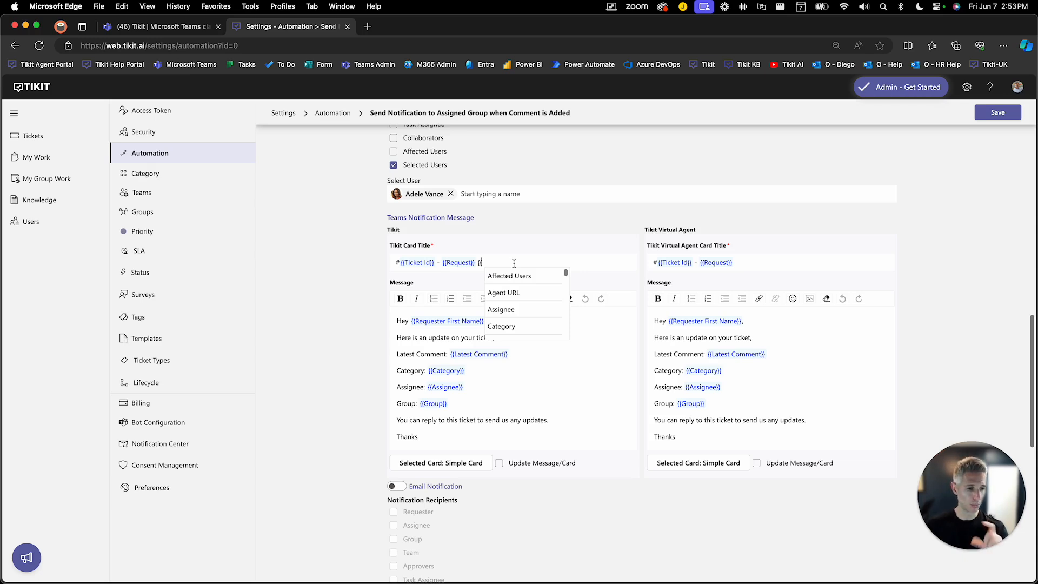
pyautogui.scroll(-5, 523, 298)
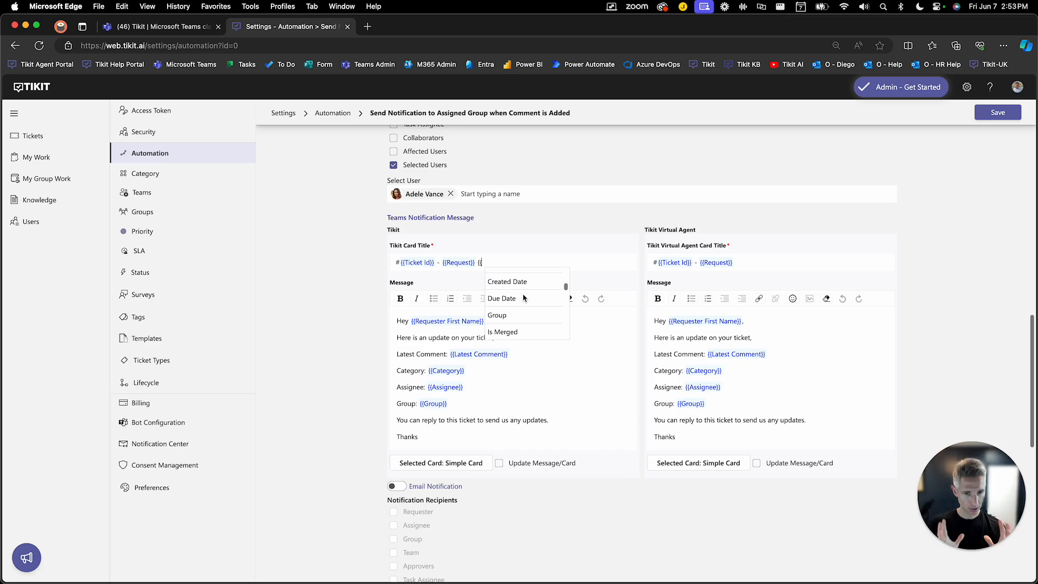
pyautogui.press('BackSpace')
pyautogui.press('BackSpace')
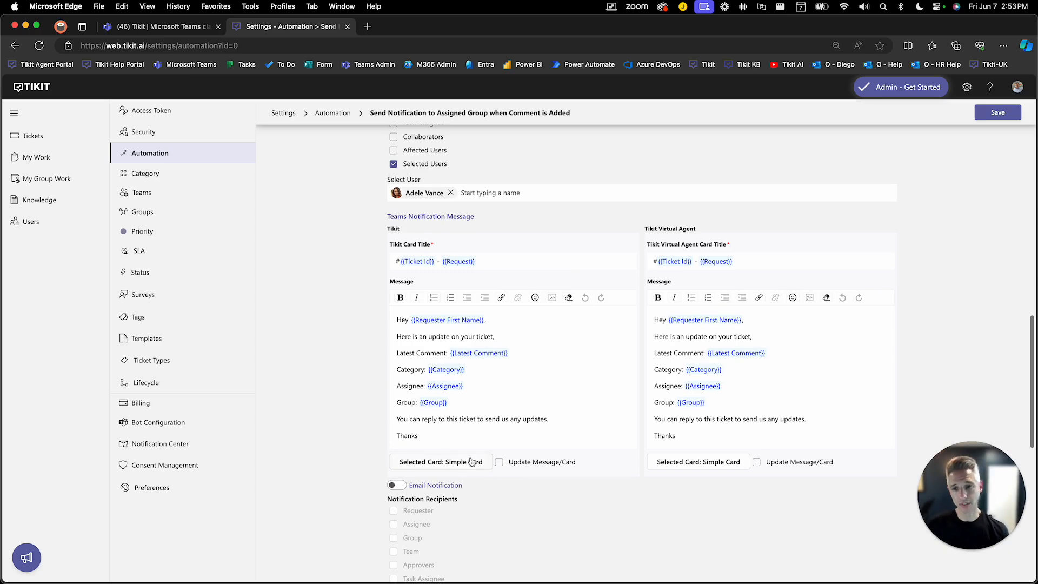
# Step: Enable Update Message/Card for the Tikit message and disable it again
pyautogui.click(499, 463)
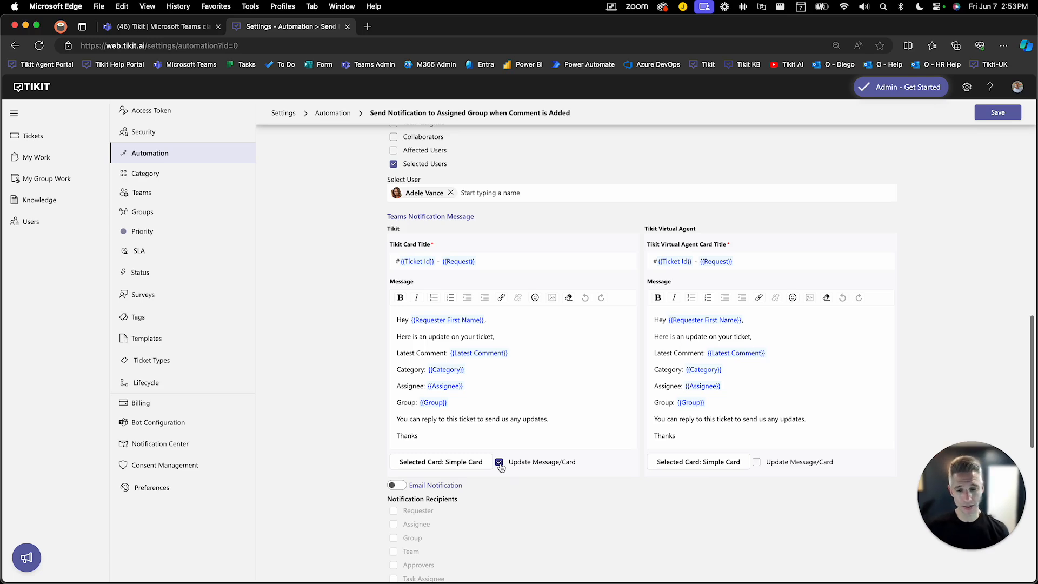
pyautogui.click(499, 464)
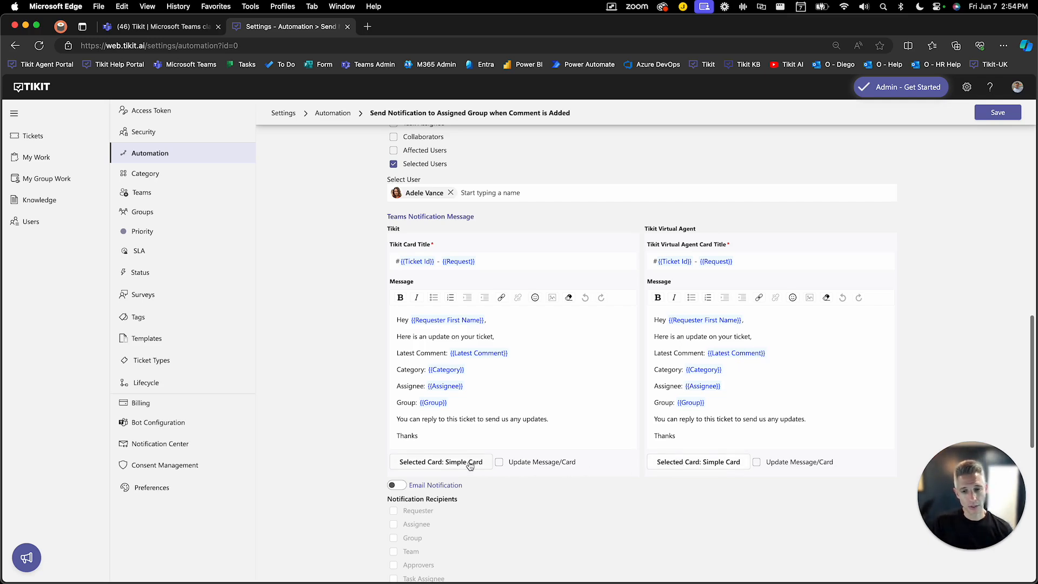
# Step: Preview the Generic Ticket Card and Edit Ticket Card layouts for the Tikit message without applying a change
pyautogui.scroll(10, 470, 466)
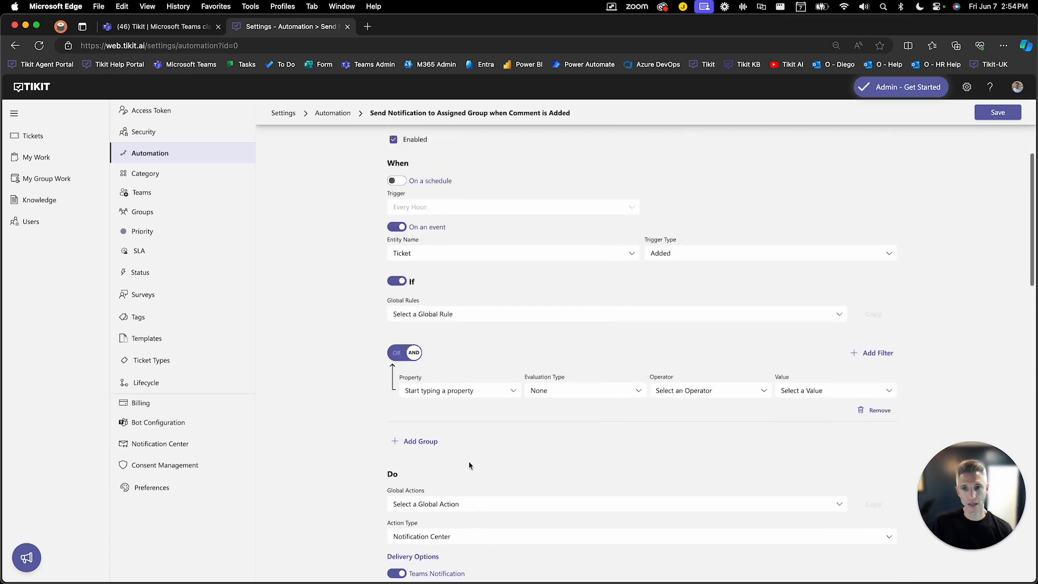
pyautogui.scroll(1, 469, 466)
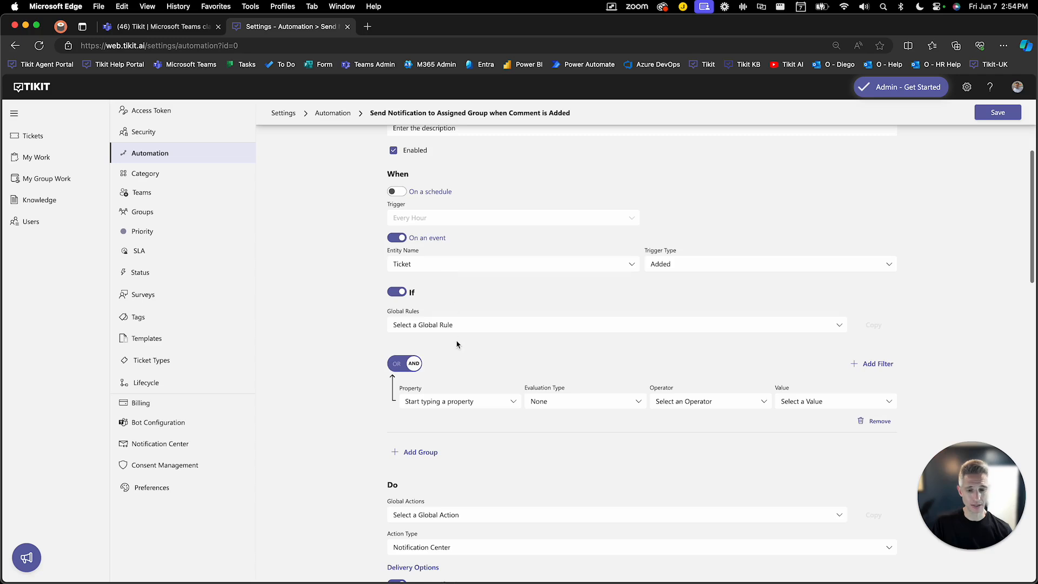
pyautogui.scroll(-15, 457, 343)
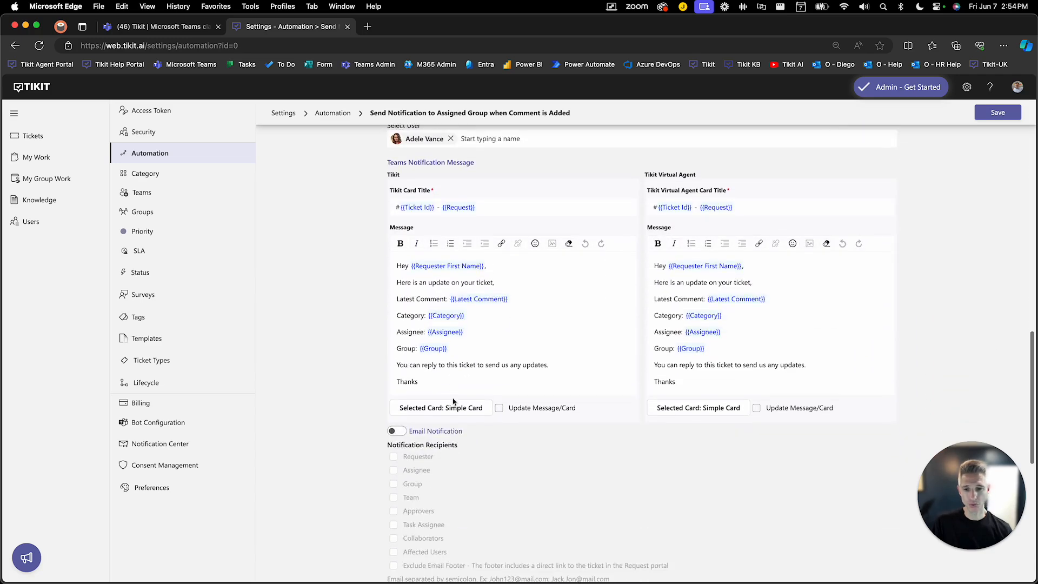
pyautogui.click(452, 409)
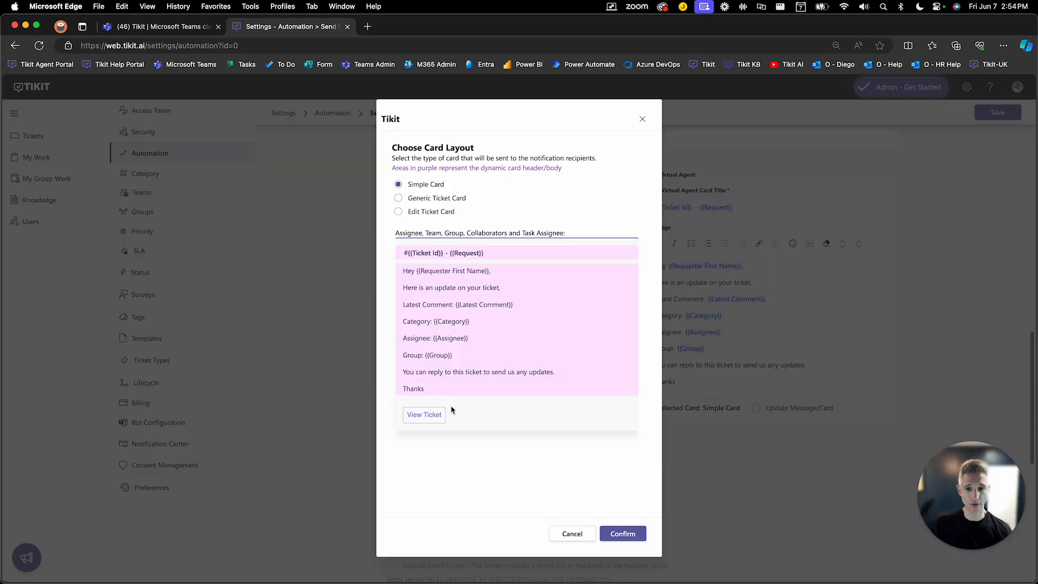
pyautogui.click(454, 199)
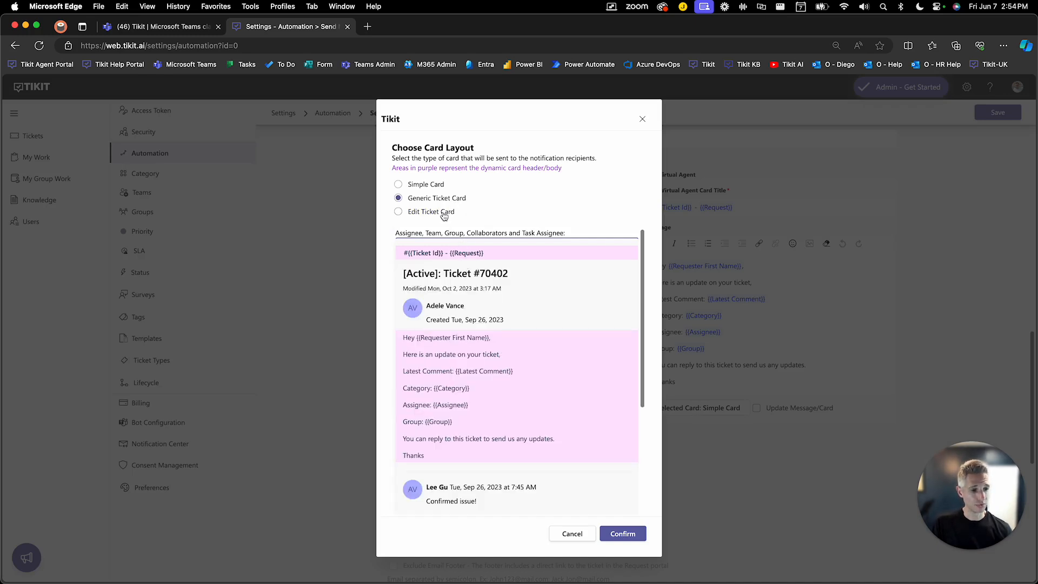
pyautogui.click(444, 216)
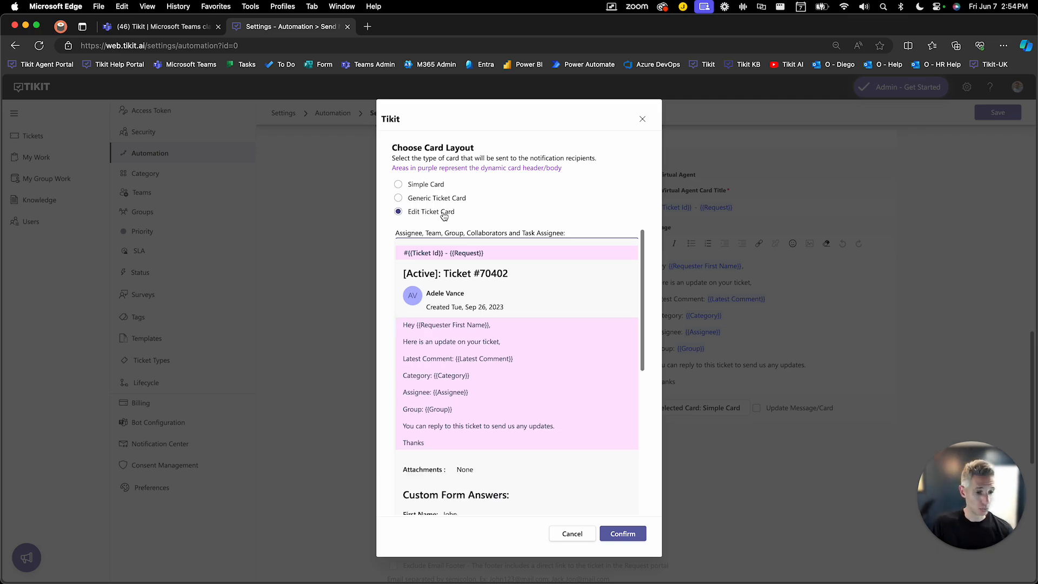
pyautogui.scroll(-10, 448, 264)
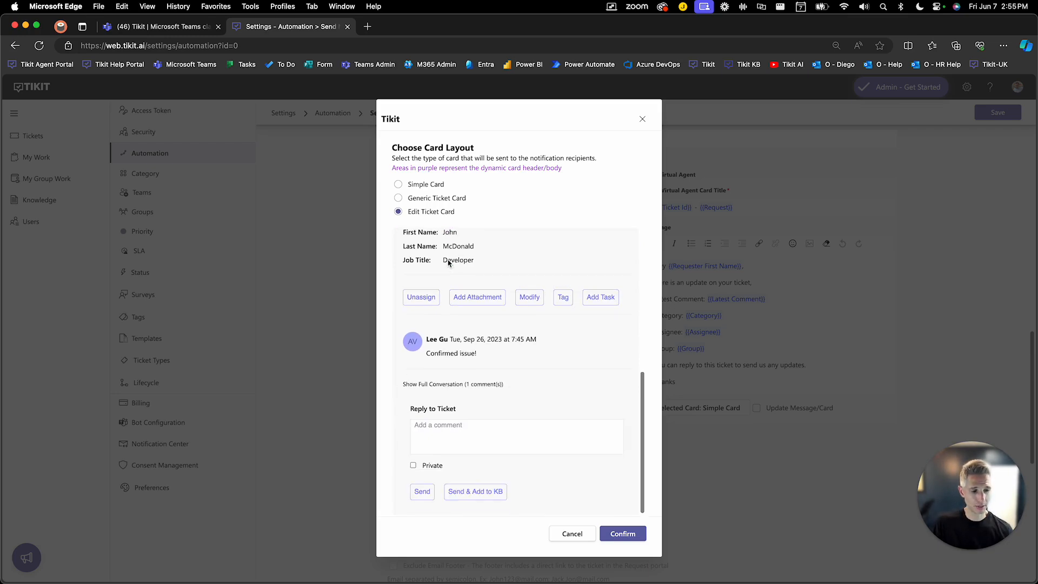
pyautogui.click(574, 533)
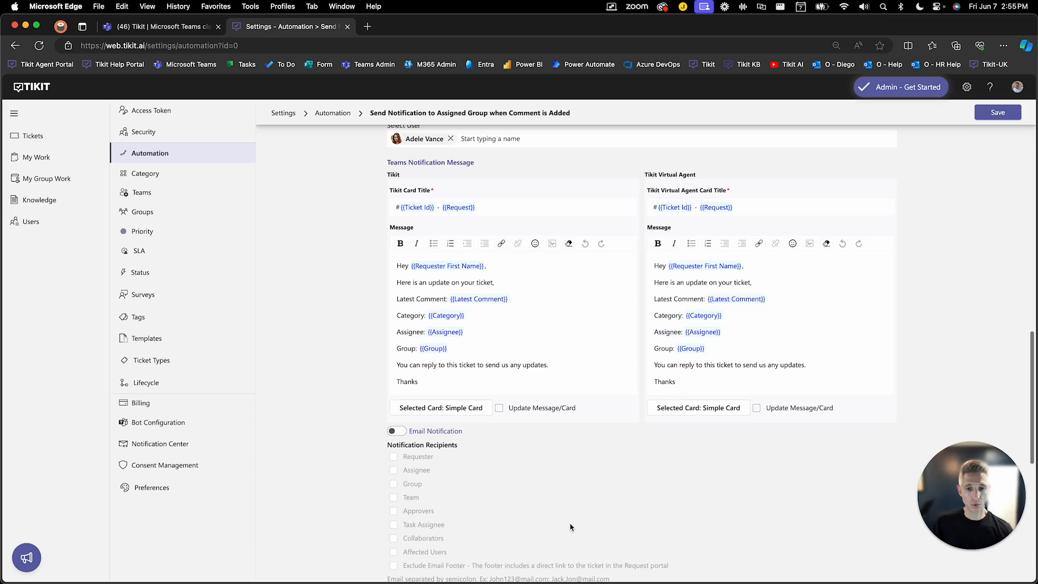
# Step: Preview the Generic Ticket Card and Edit Ticket Card layouts for the Tikit Virtual Agent message without applying a change
pyautogui.click(680, 411)
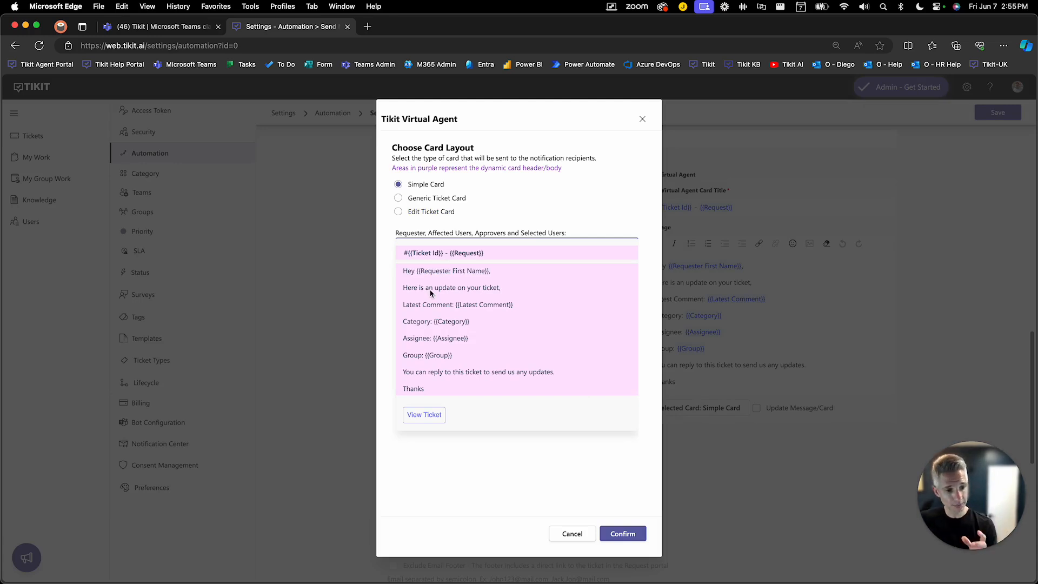
pyautogui.click(436, 199)
pyautogui.click(437, 212)
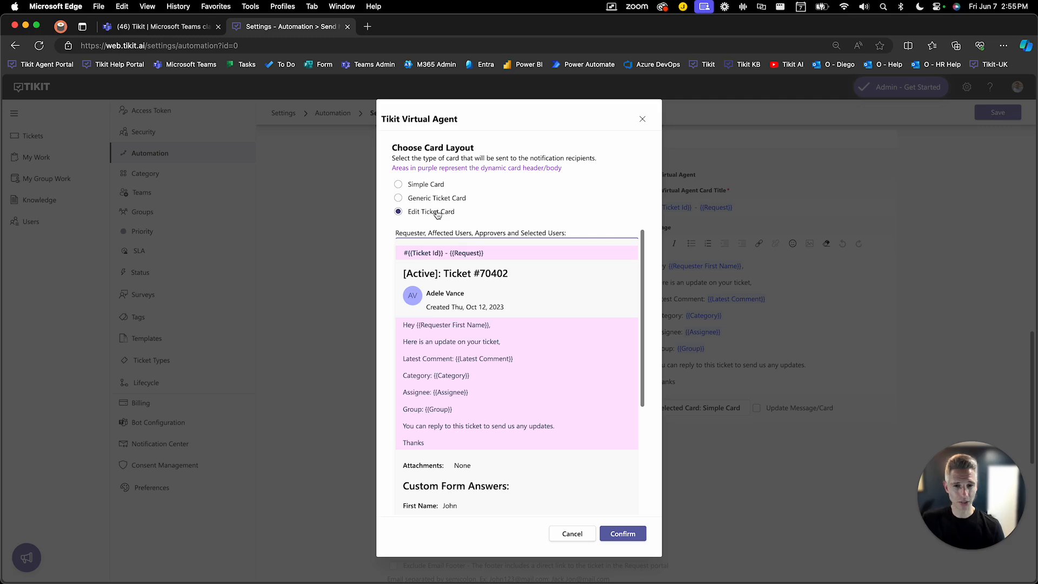
pyautogui.click(581, 536)
# Step: Set the automation's event entity to Approvals
pyautogui.scroll(5, 511, 476)
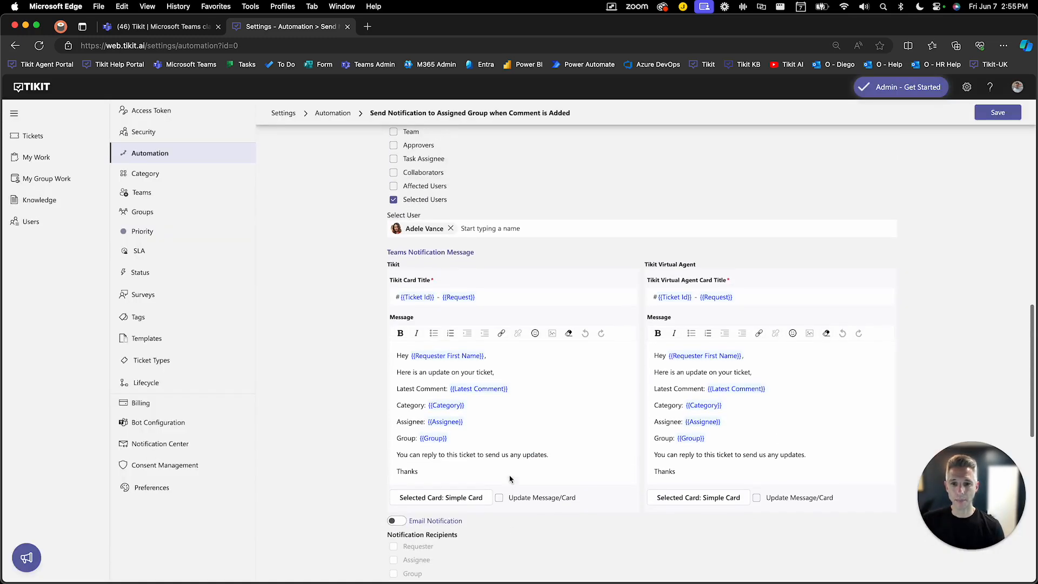
pyautogui.scroll(10, 509, 476)
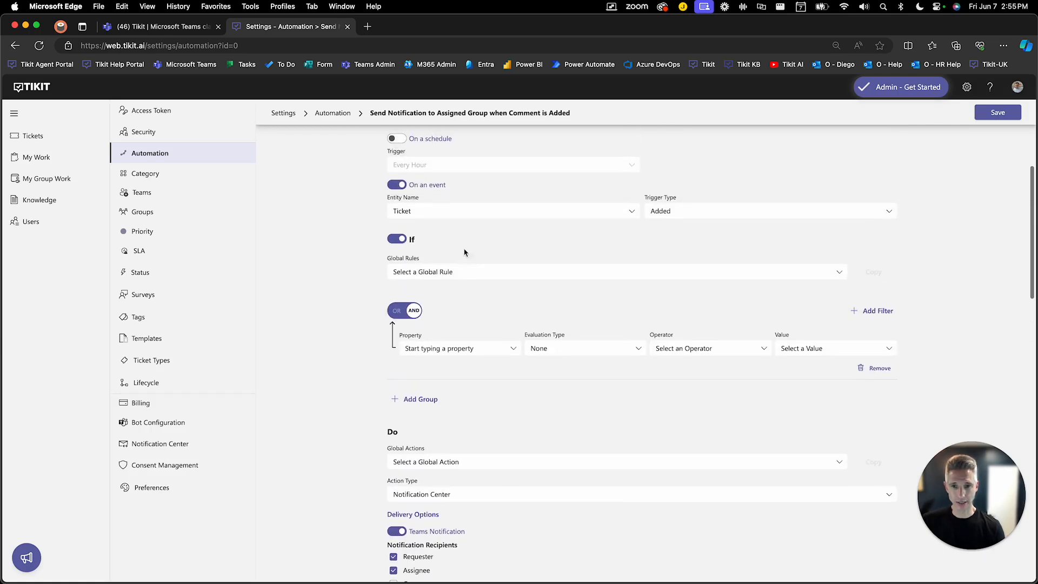
pyautogui.click(447, 212)
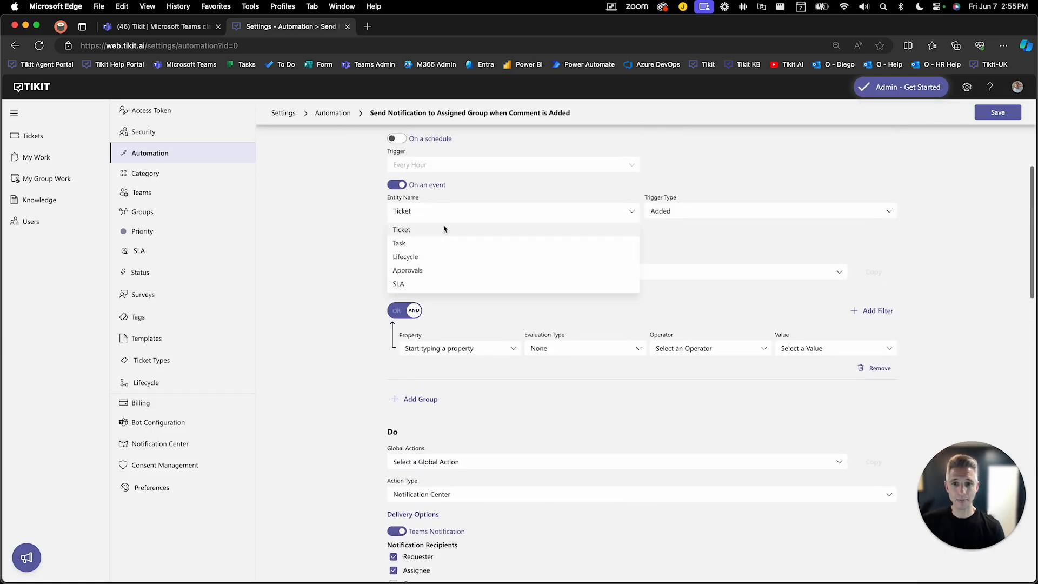
pyautogui.click(443, 270)
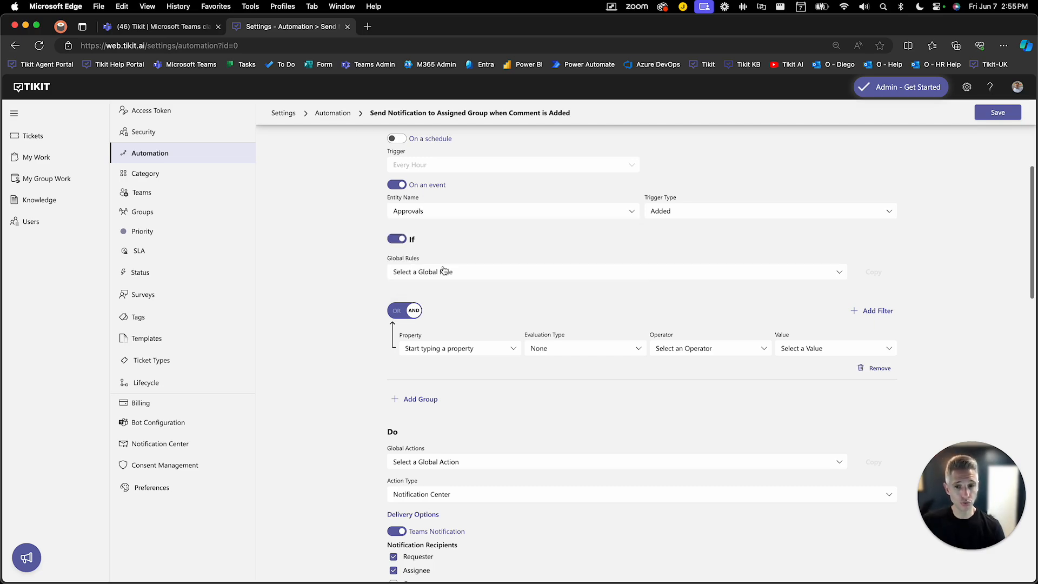
# Step: Preview the Approval Card layout for the Tikit Virtual Agent message and leave the card selection unapplied
pyautogui.scroll(-10, 443, 270)
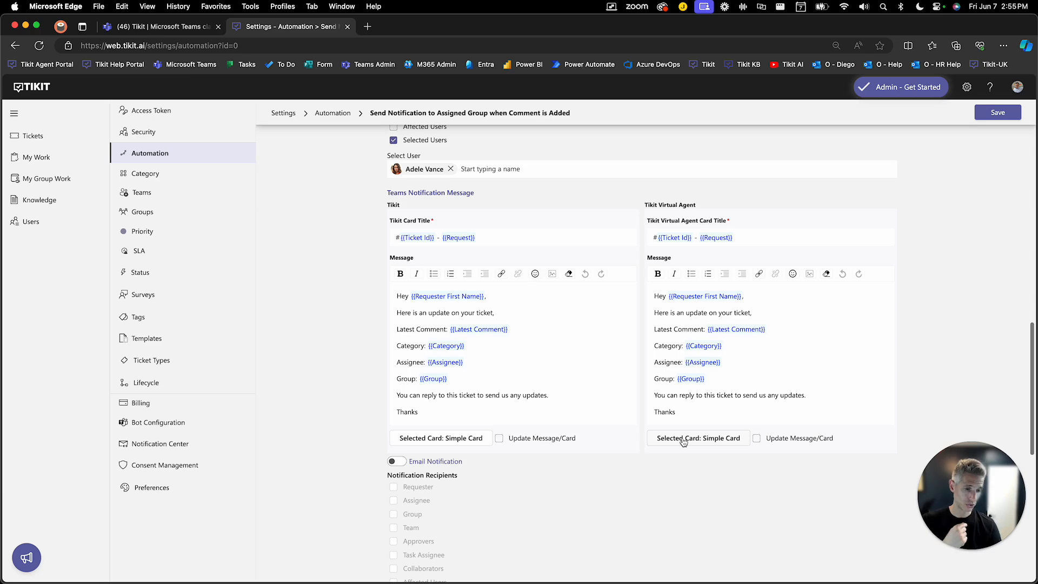
pyautogui.click(683, 439)
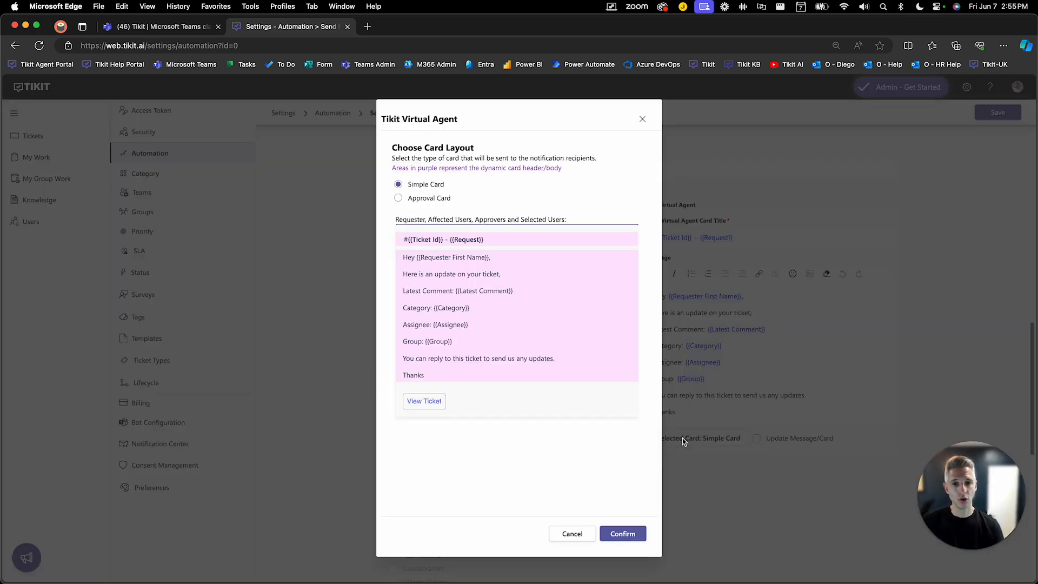
pyautogui.click(419, 199)
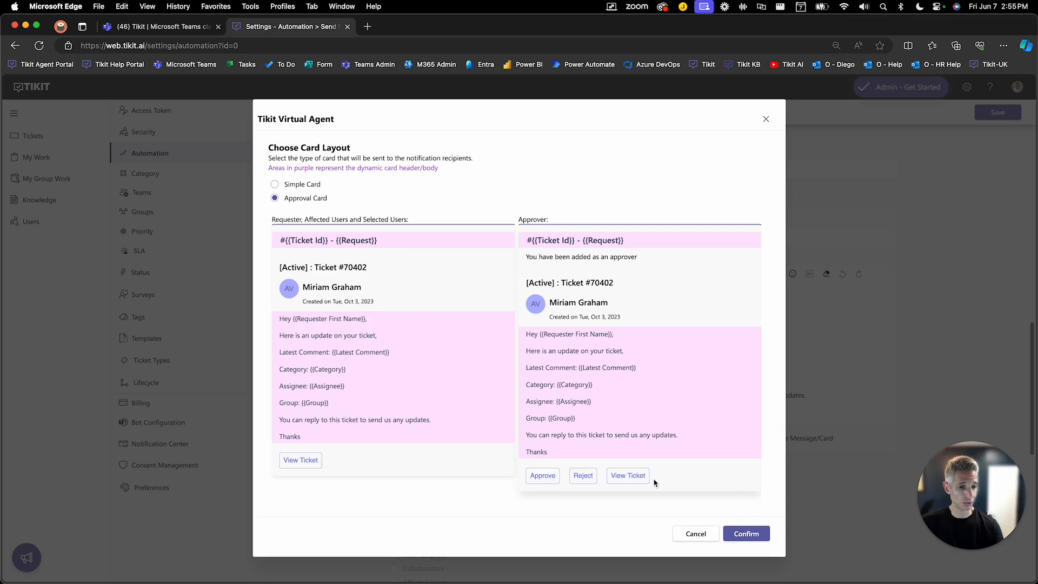
pyautogui.click(695, 534)
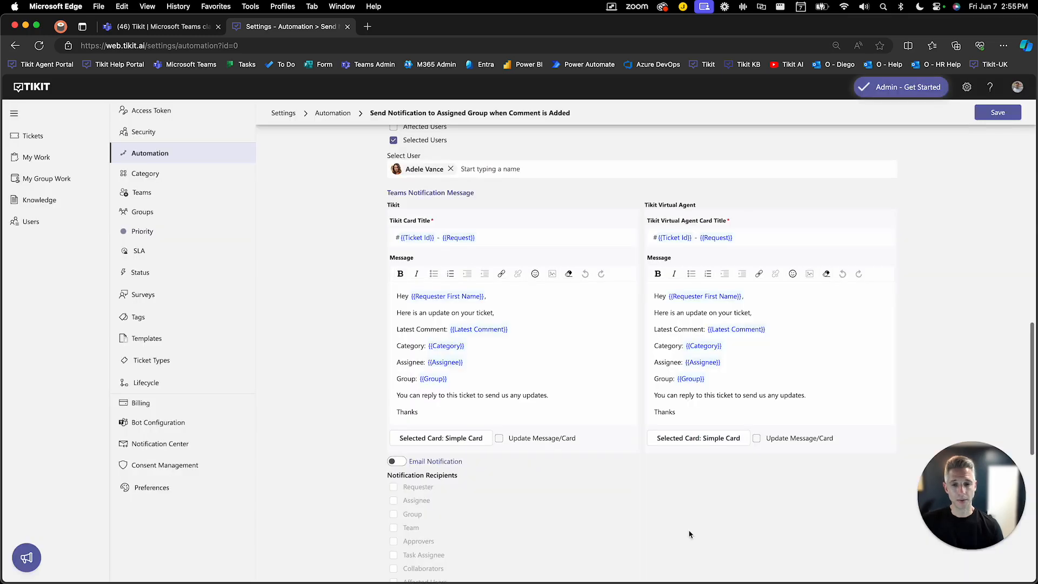
# Step: Set the automation's event entity to Task
pyautogui.scroll(12, 560, 384)
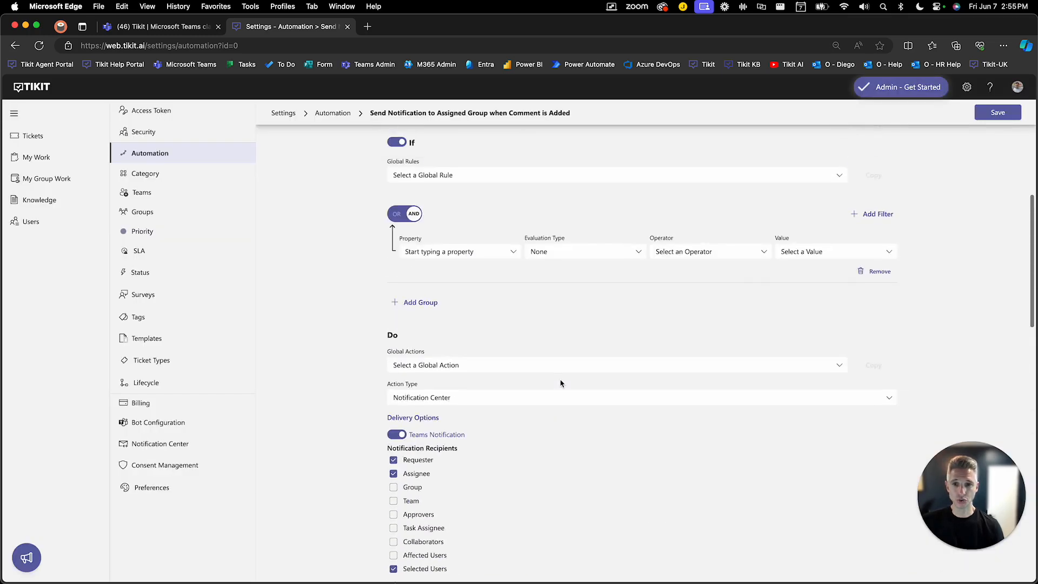
pyautogui.click(441, 253)
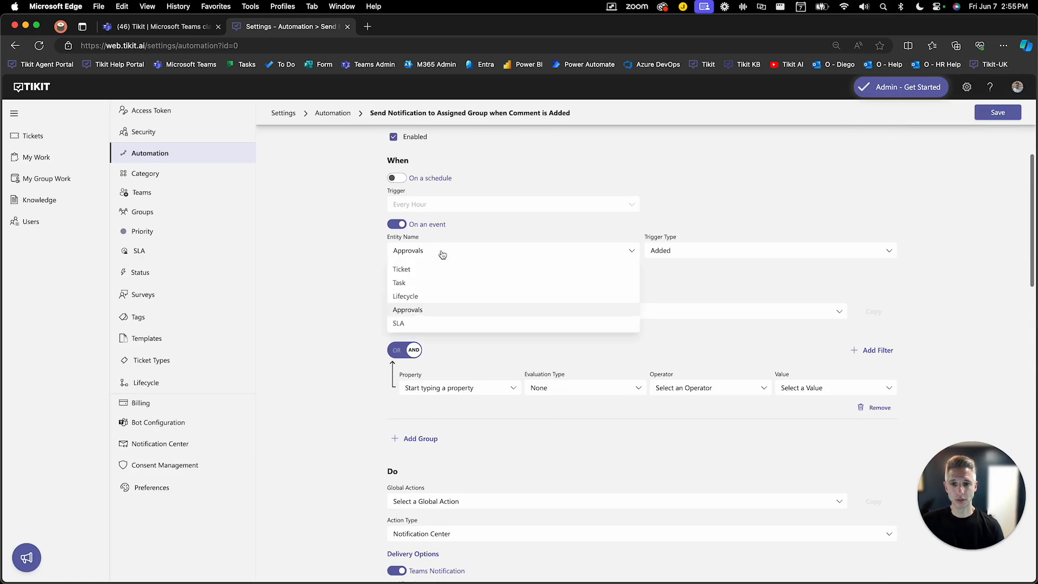
pyautogui.click(433, 282)
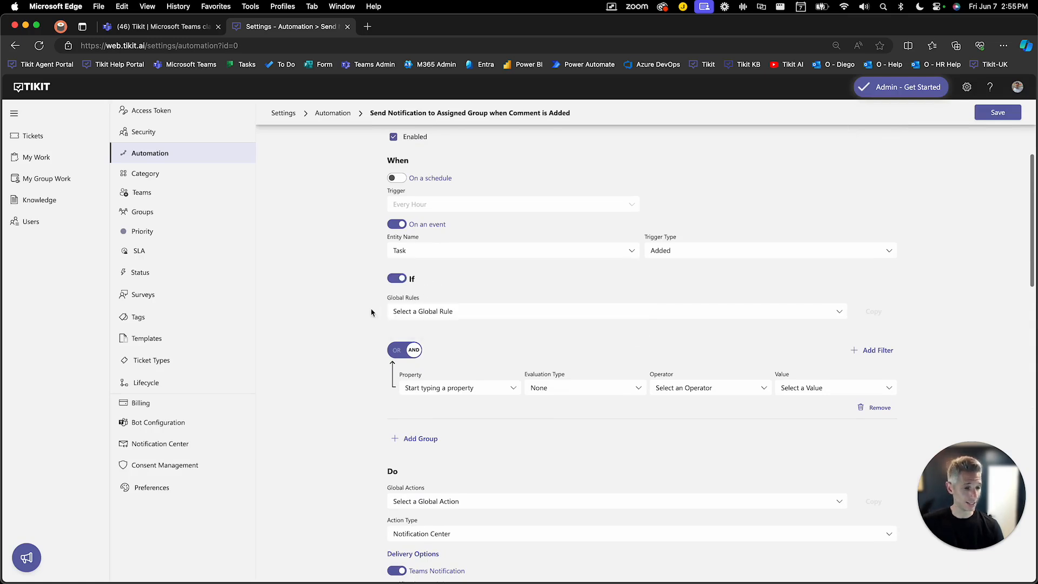
# Step: Preview the Ticket Task Card layout for the Tikit message, including its status field, without applying it
pyautogui.scroll(-12, 372, 312)
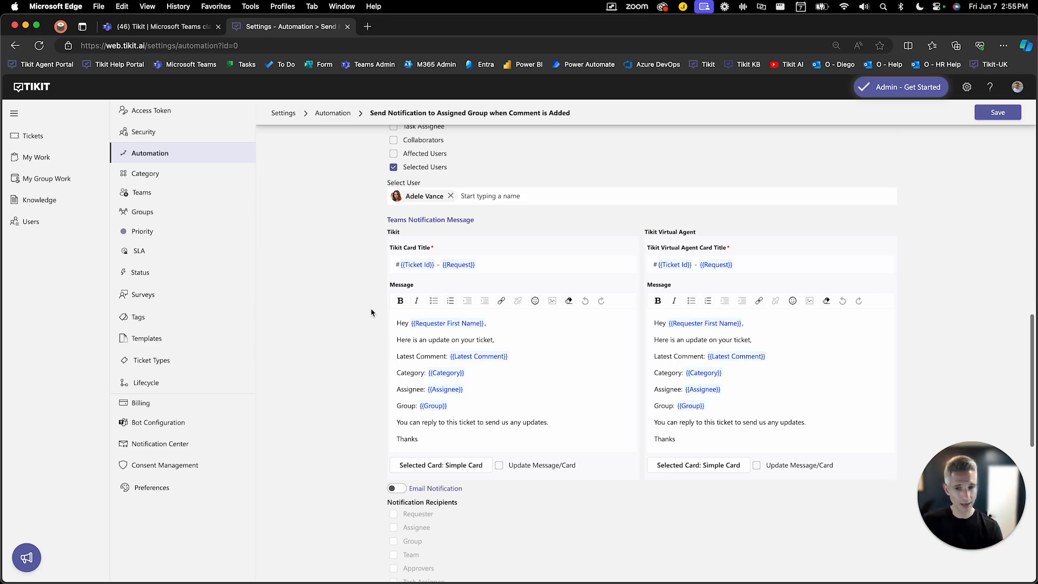
pyautogui.click(457, 464)
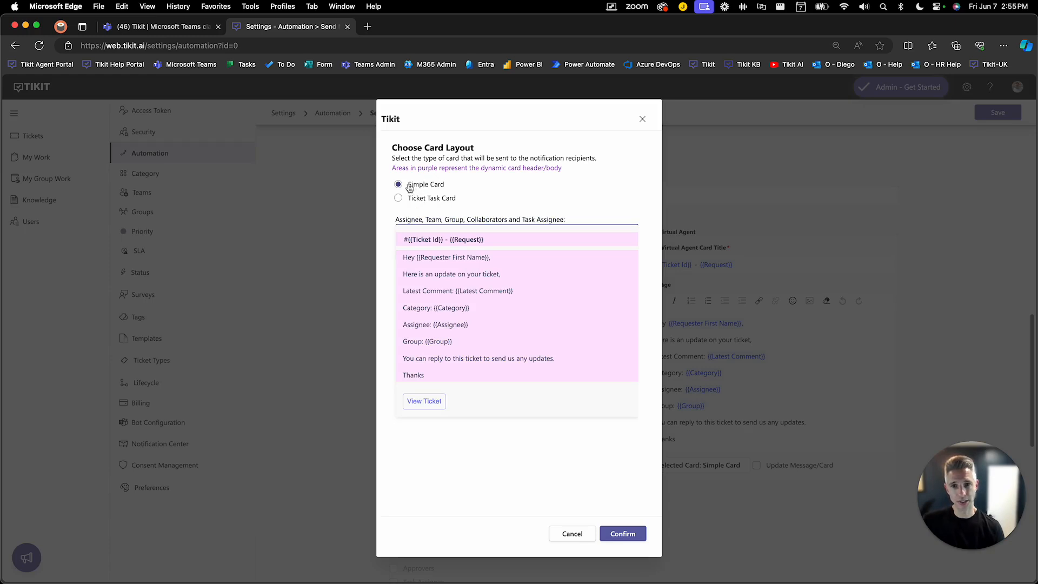
pyautogui.click(427, 196)
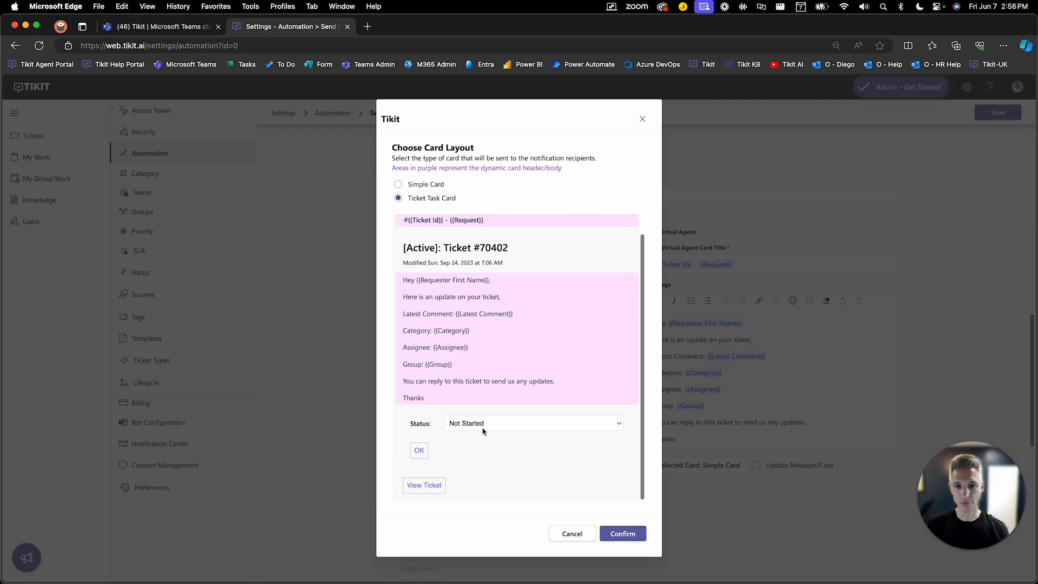
pyautogui.click(572, 534)
# Step: Set the automation's event entity back to Ticket
pyautogui.scroll(5, 574, 514)
pyautogui.scroll(5, 573, 514)
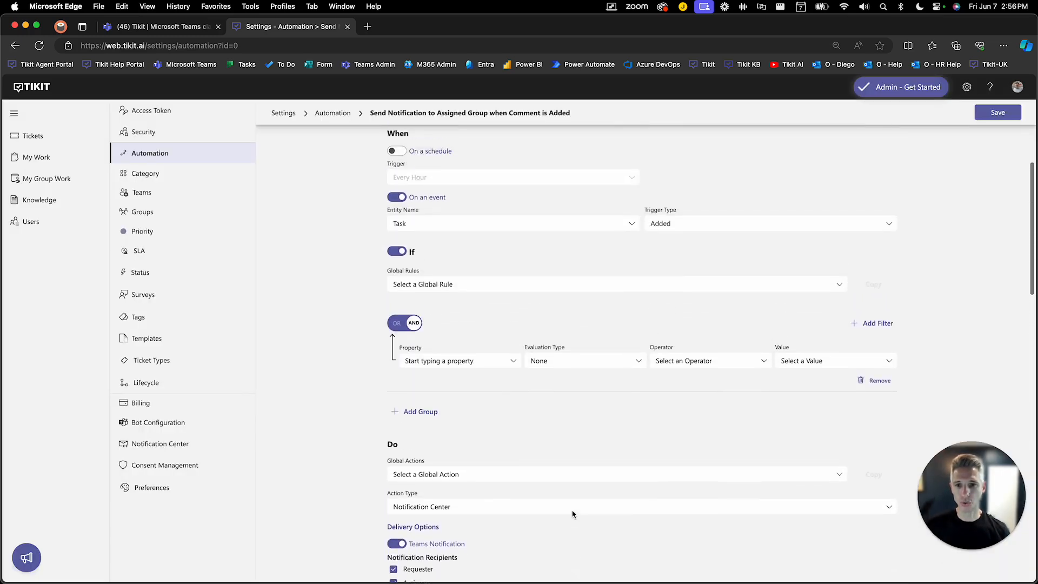
pyautogui.scroll(1, 572, 513)
pyautogui.click(563, 242)
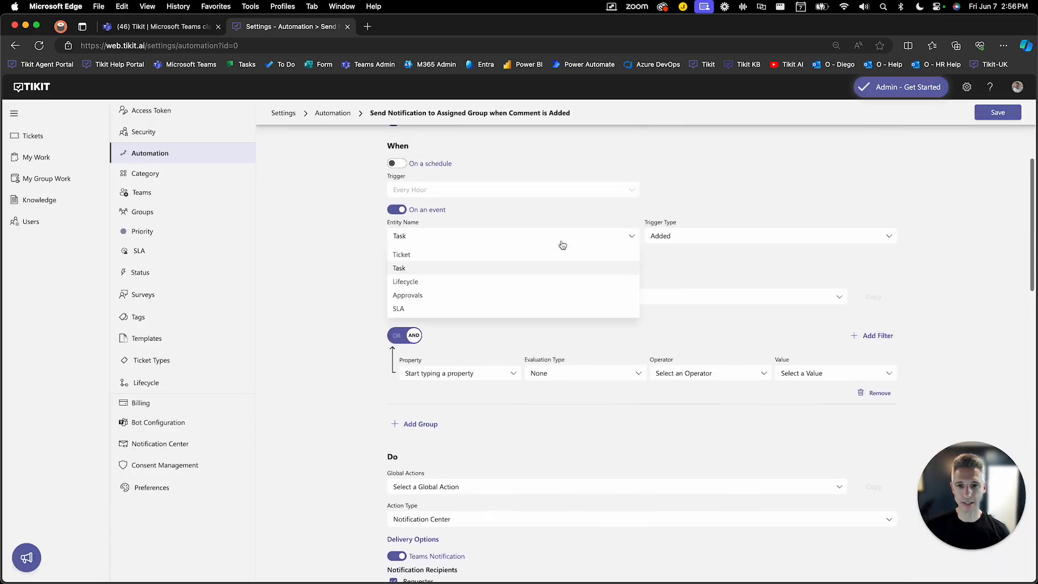
pyautogui.click(505, 253)
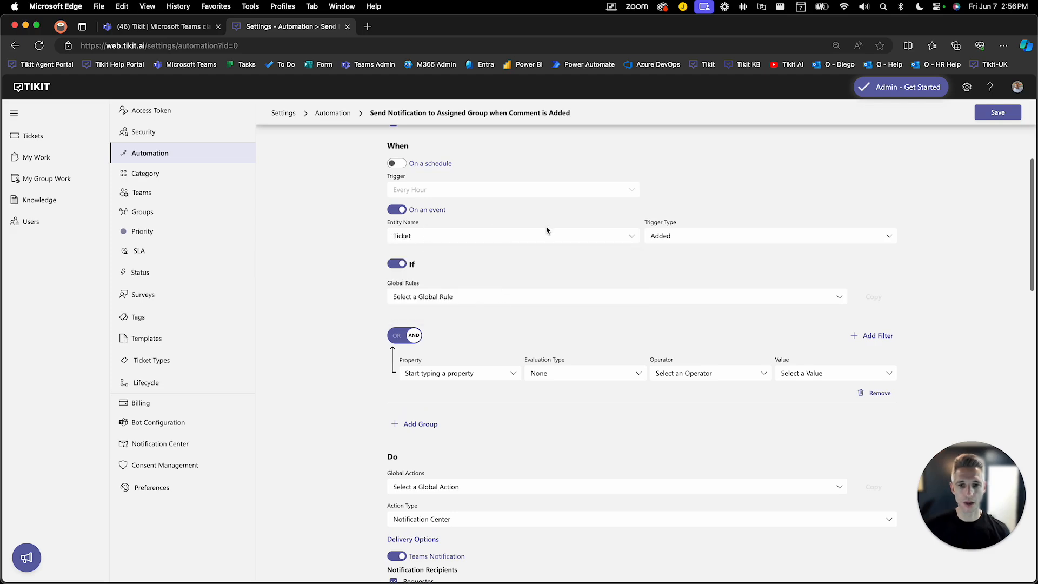
# Step: Compare the Edit Ticket Card and Simple Card layouts available for the Tikit message
pyautogui.scroll(-8, 511, 274)
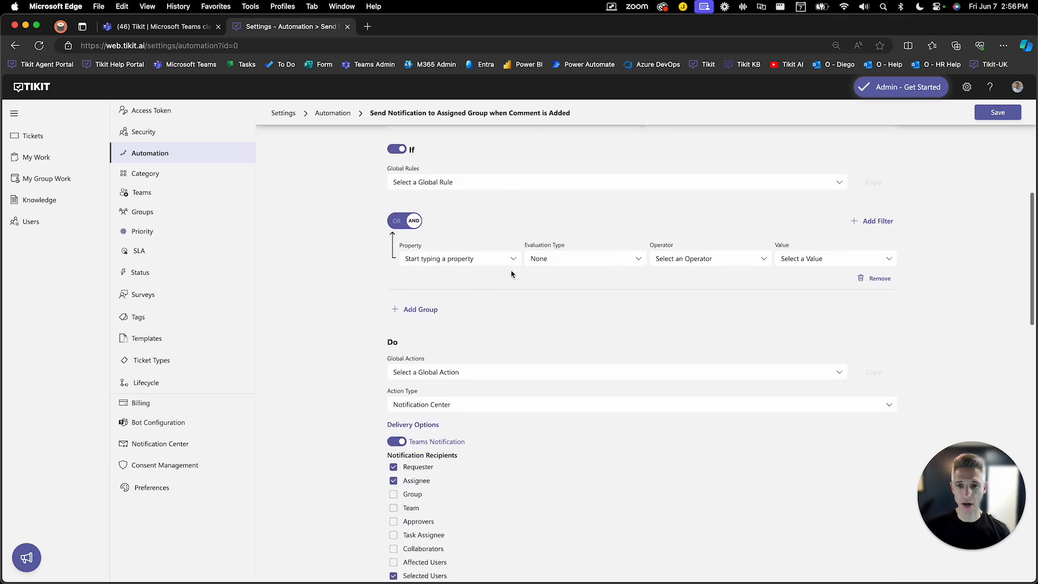
pyautogui.scroll(-2, 511, 274)
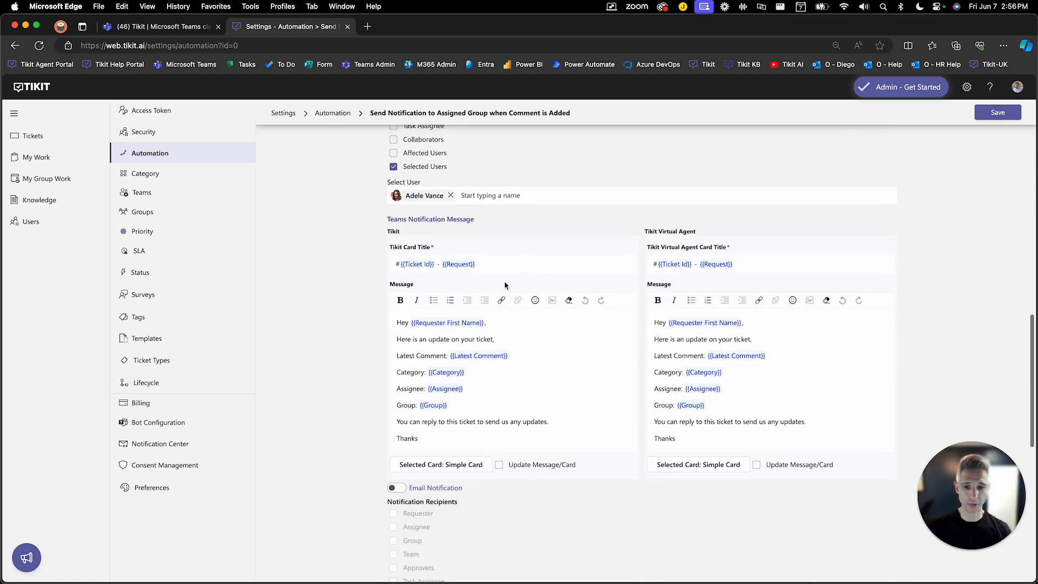
pyautogui.click(451, 465)
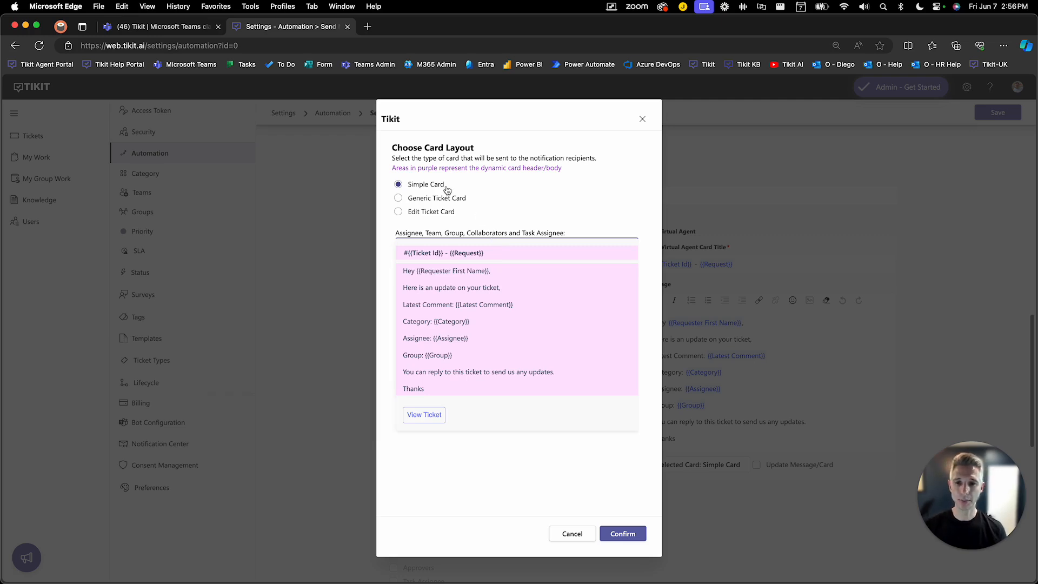
pyautogui.click(438, 212)
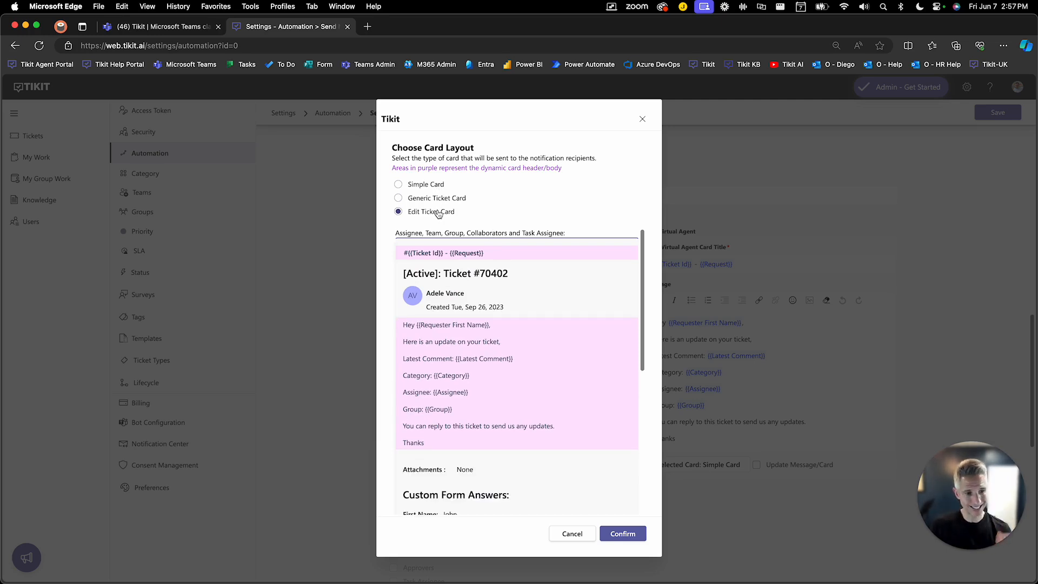
pyautogui.click(436, 185)
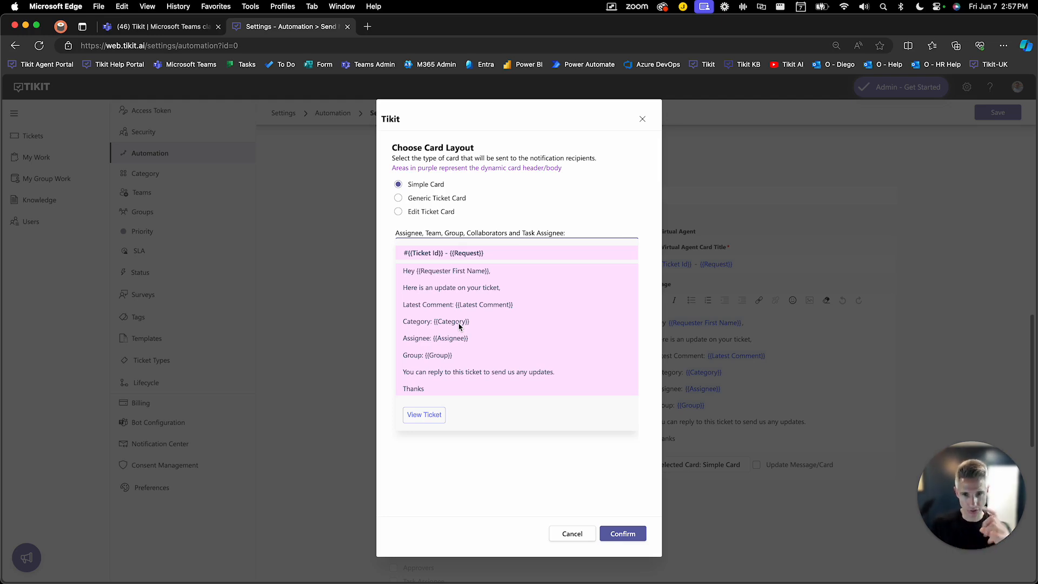
# Step: Examine the full Generic Ticket Card and Edit Ticket Card previews, including their reply and ticket actions, and discard the layout selection
pyautogui.click(445, 203)
pyautogui.scroll(-5, 494, 397)
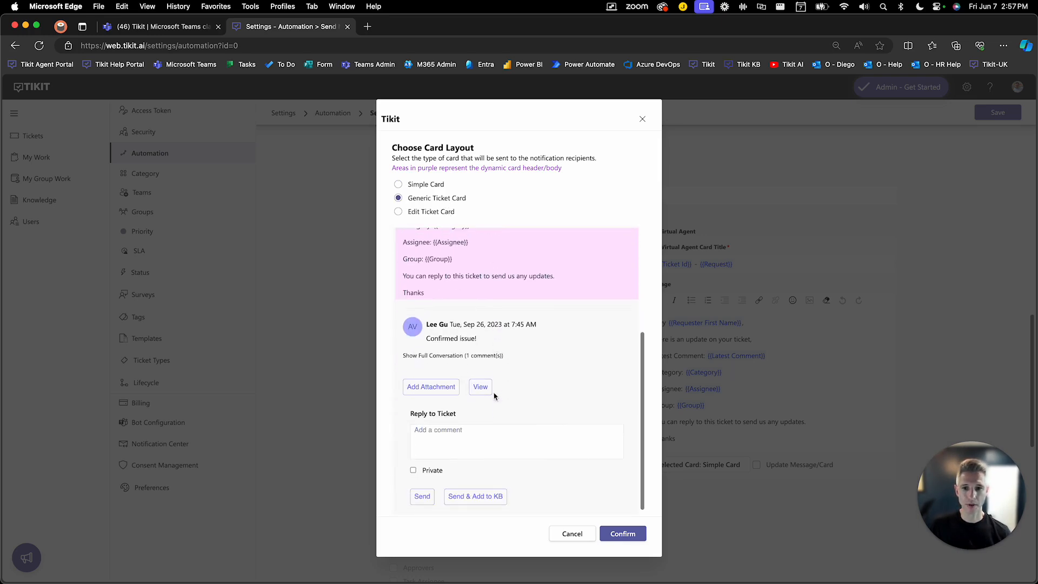
pyautogui.click(431, 213)
pyautogui.scroll(-2, 453, 317)
pyautogui.scroll(-1, 453, 317)
pyautogui.scroll(3, 580, 322)
pyautogui.scroll(4, 580, 321)
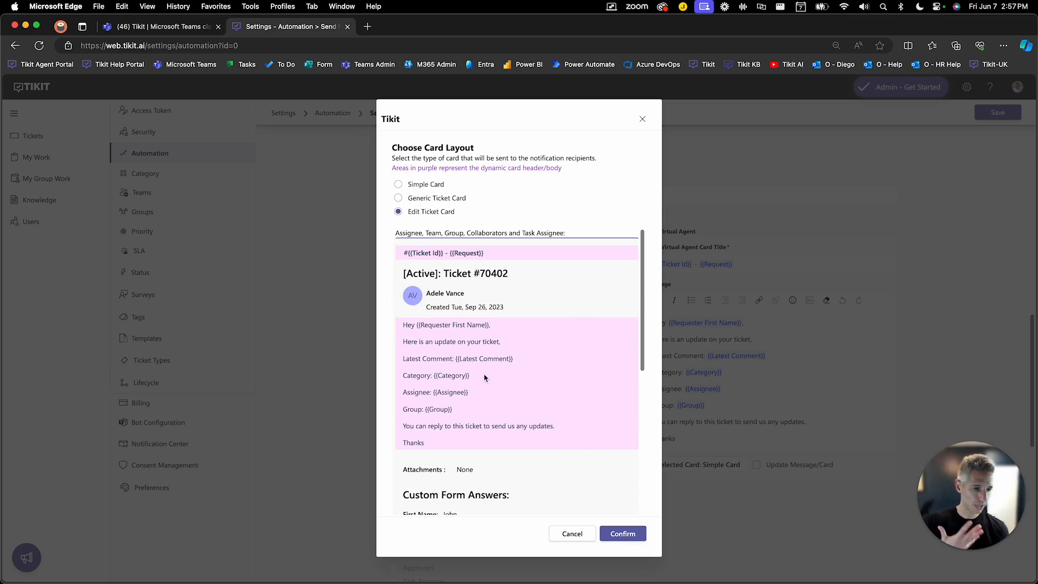
pyautogui.click(572, 534)
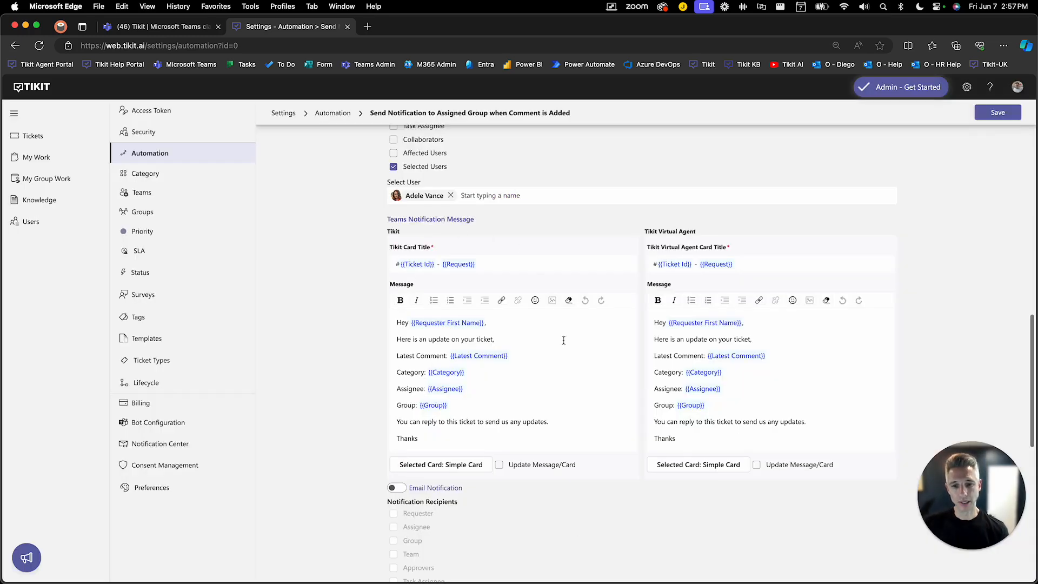
# Step: Append the test text "asdf" to the Tikit Card Title and to the greeting line of the Tikit message
pyautogui.click(498, 277)
pyautogui.write('asdf')
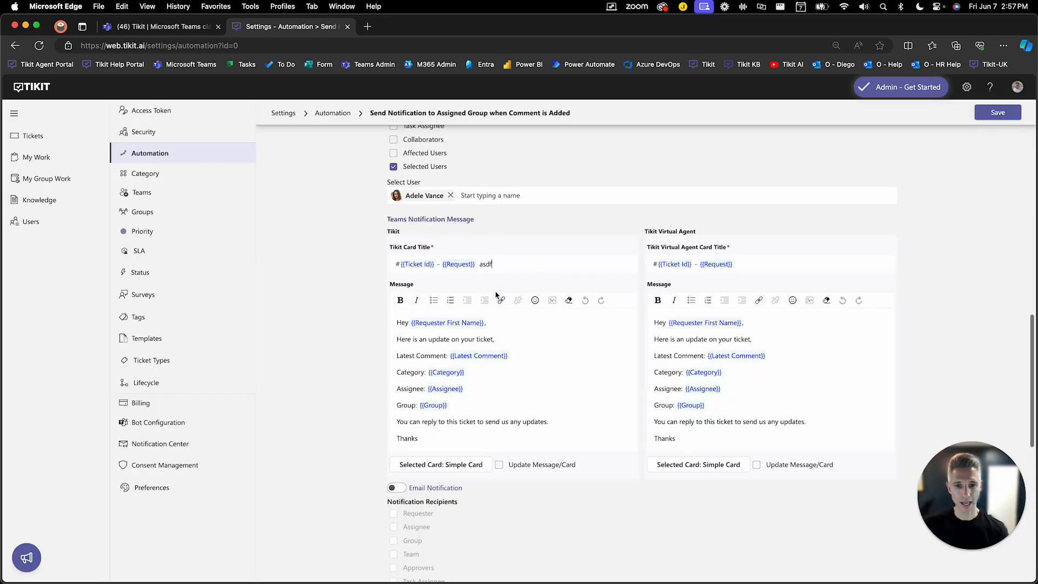
pyautogui.write('asdf')
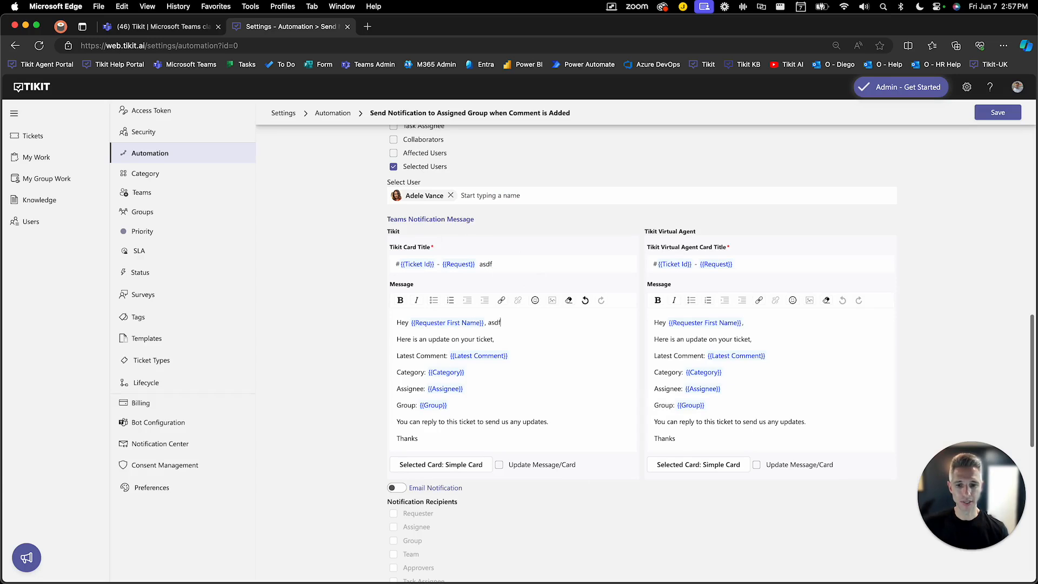
# Step: Check where the "asdf" test text sits in the Simple, Generic Ticket and Edit Ticket Card previews, without applying a layout
pyautogui.click(471, 465)
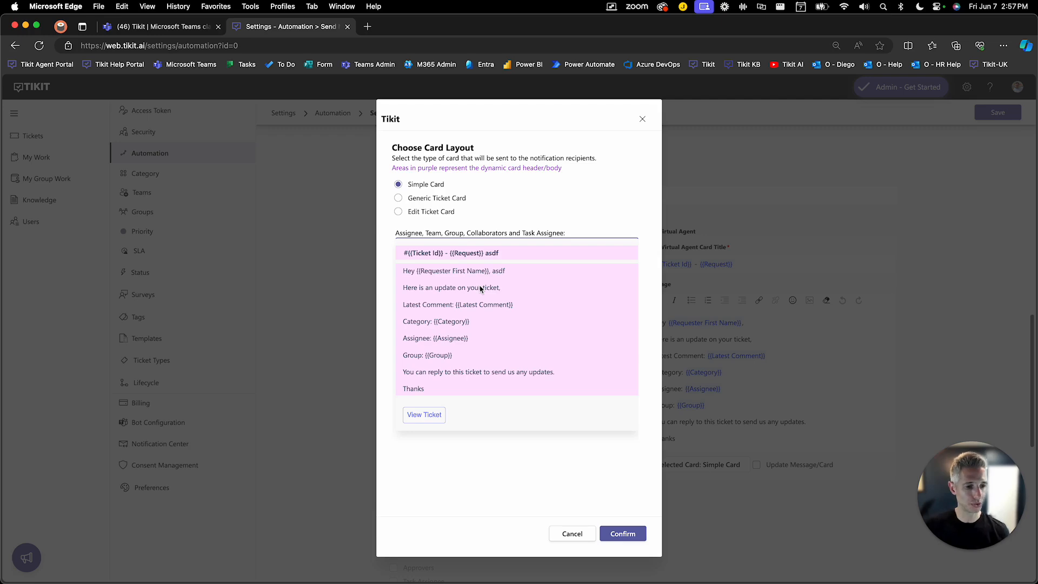
pyautogui.click(449, 199)
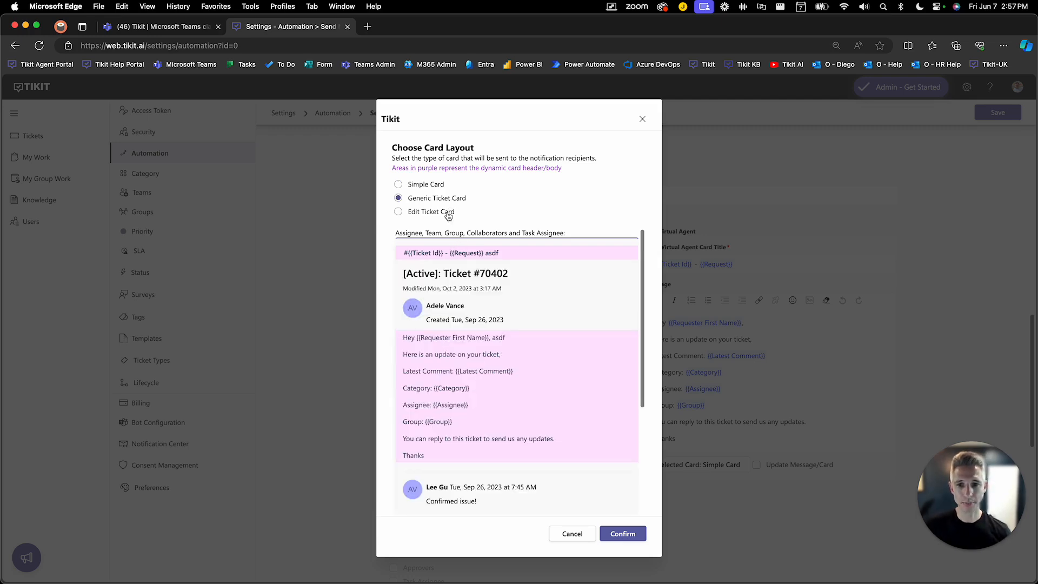
pyautogui.scroll(-5, 493, 311)
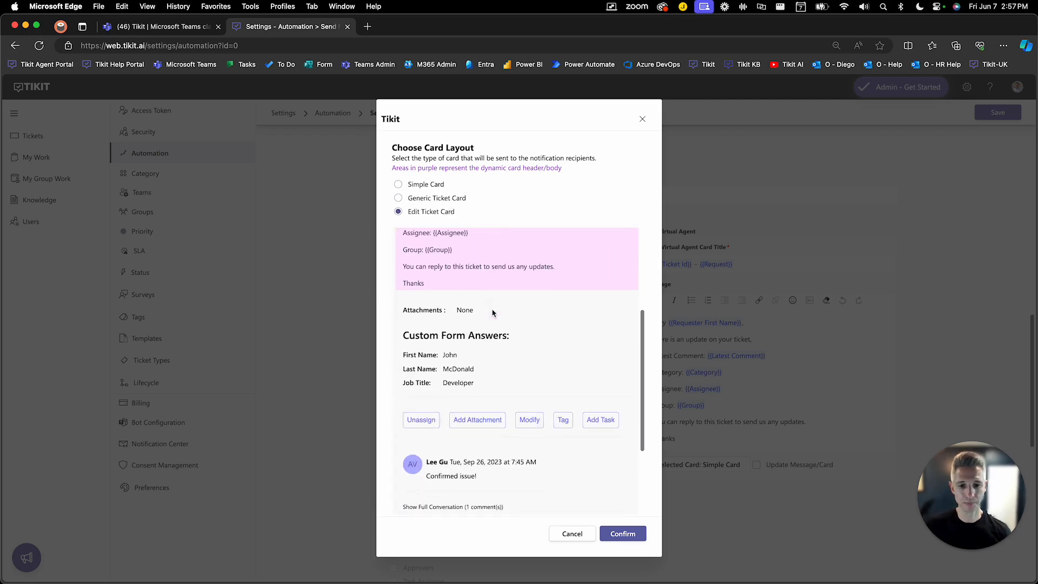
pyautogui.scroll(8, 493, 313)
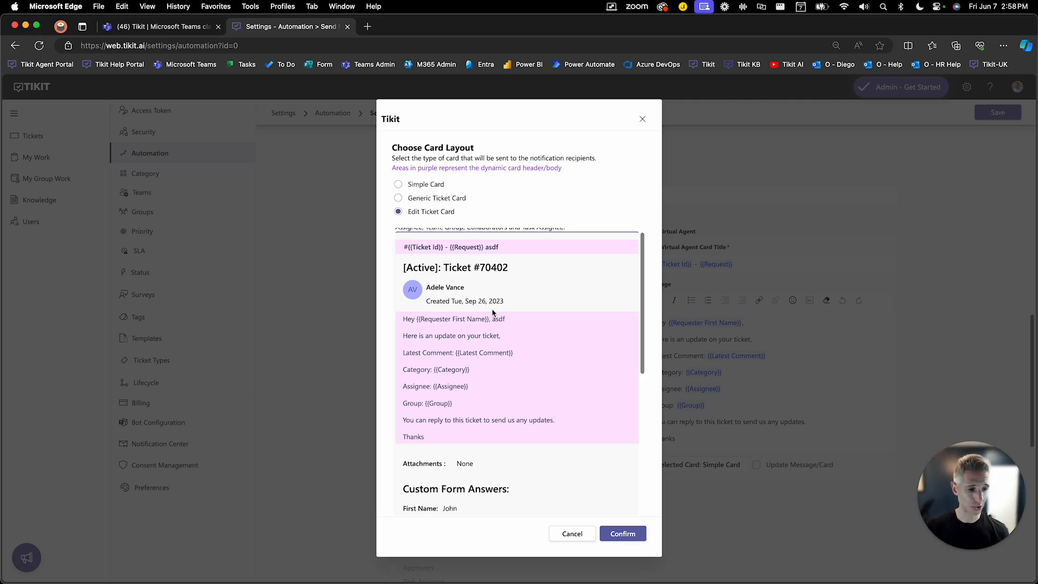
pyautogui.click(578, 536)
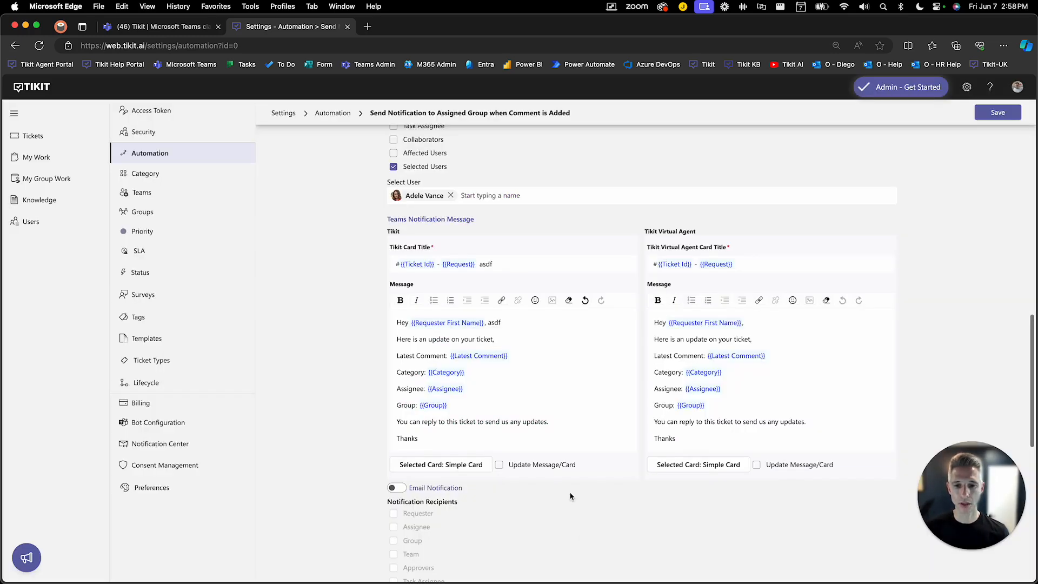
# Step: Remove the "asdf" test text from the greeting line and the Tikit Card Title of the Tikit message
pyautogui.press('BackSpace')
pyautogui.press('BackSpace')
pyautogui.press('BackSpace')
pyautogui.press('BackSpace')
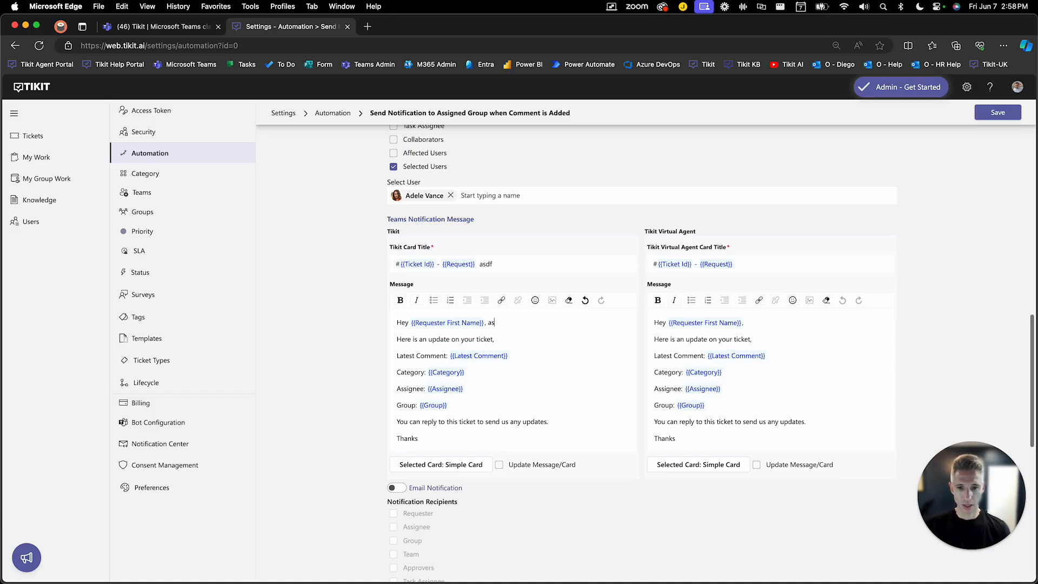
pyautogui.press('BackSpace')
pyautogui.press('BackSpace')
pyautogui.press('BackSpace')
pyautogui.press('BackSpace')
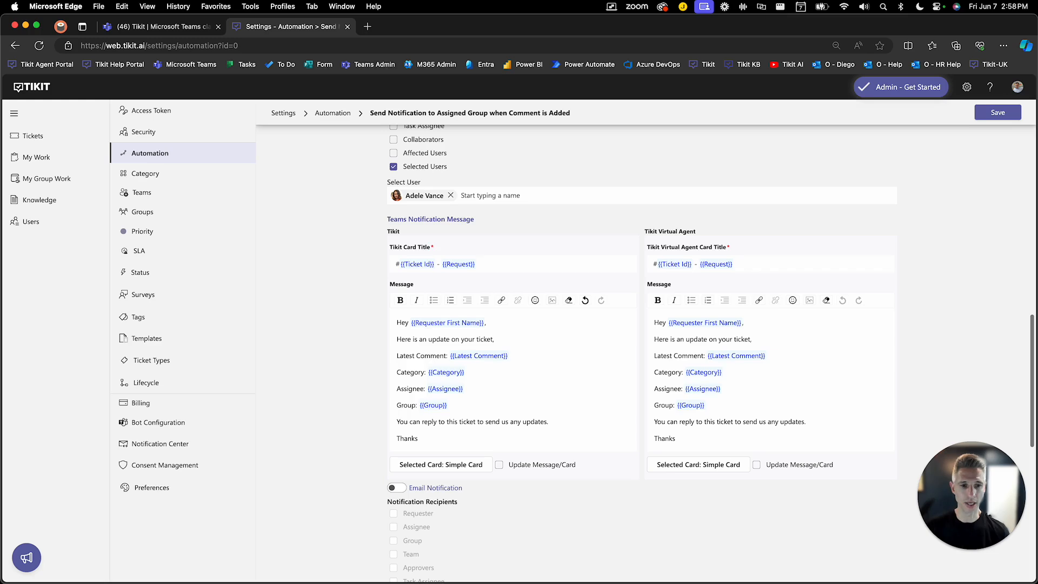
# Step: Set the trigger type of the Ticket event to Modified
pyautogui.scroll(5, 644, 351)
pyautogui.scroll(5, 488, 214)
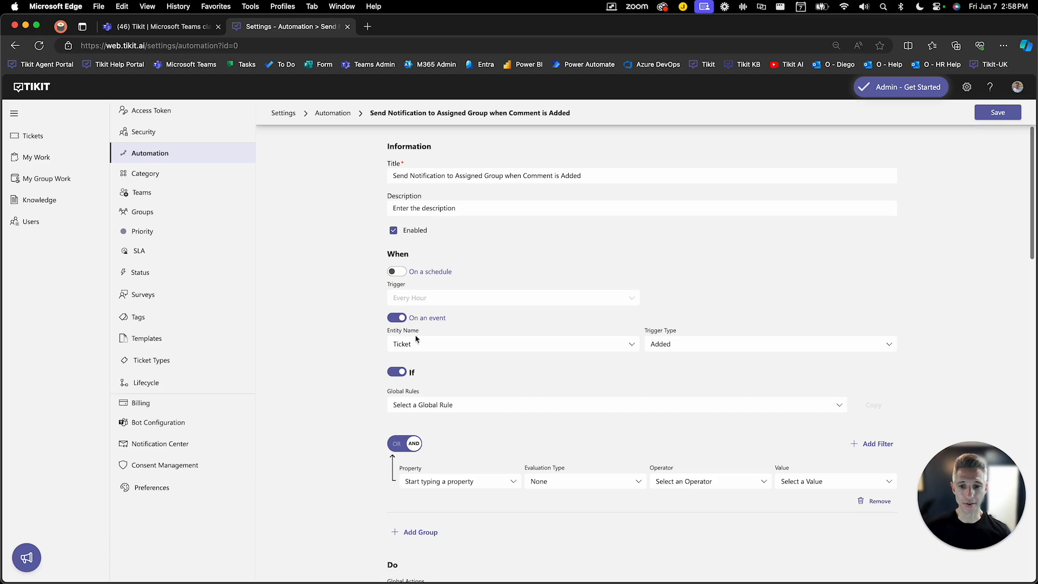
pyautogui.click(655, 346)
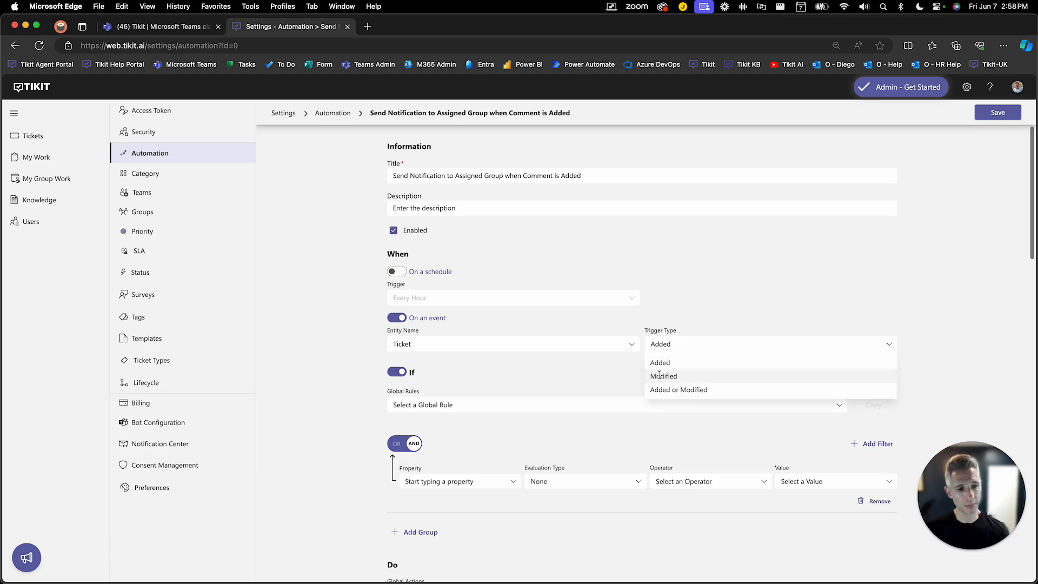
pyautogui.click(659, 375)
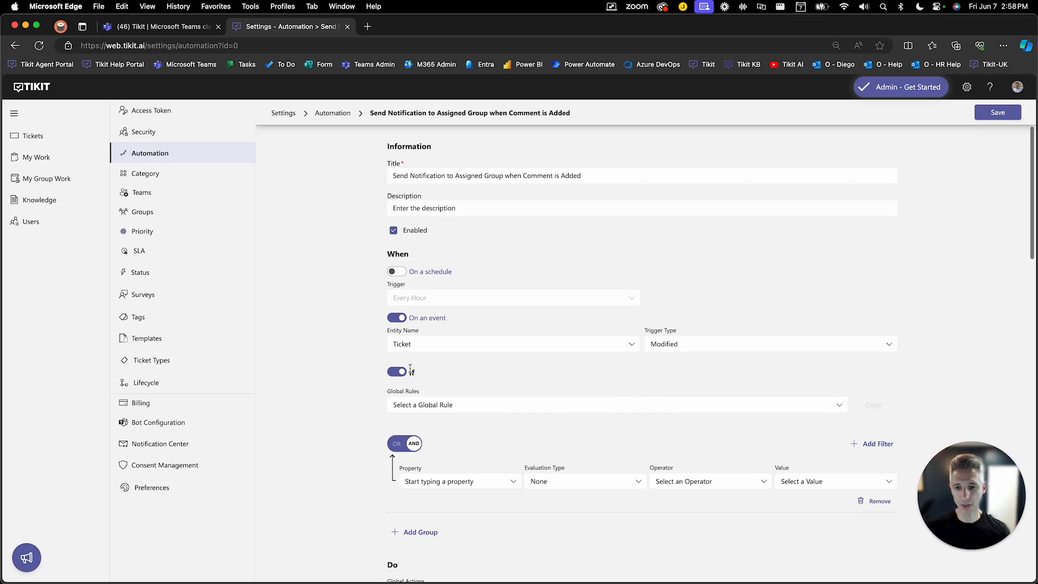
# Step: Define the If filter with the New Comment property and the Added By Requester operator
pyautogui.scroll(-3, 427, 405)
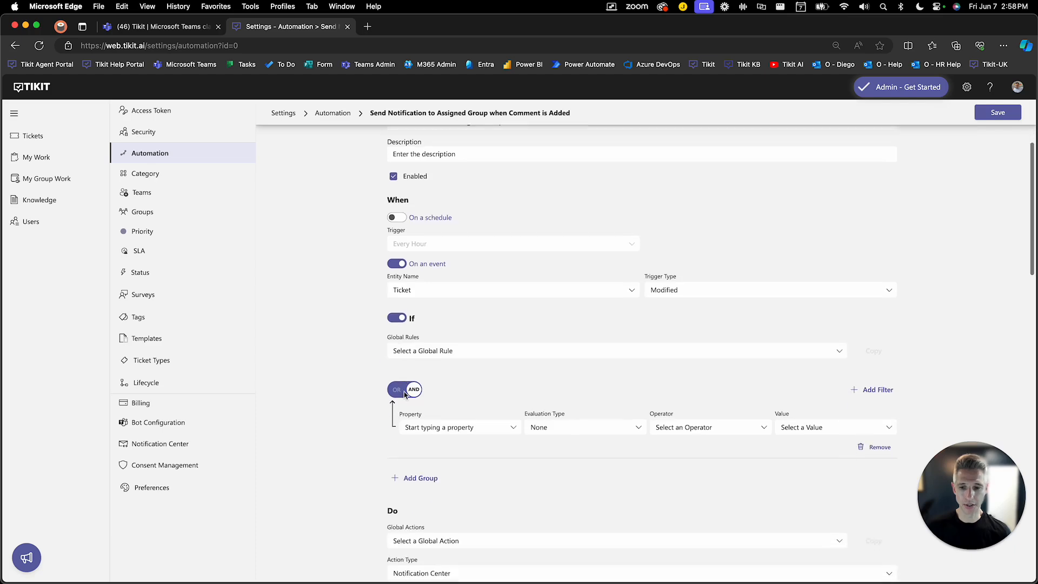
pyautogui.click(513, 396)
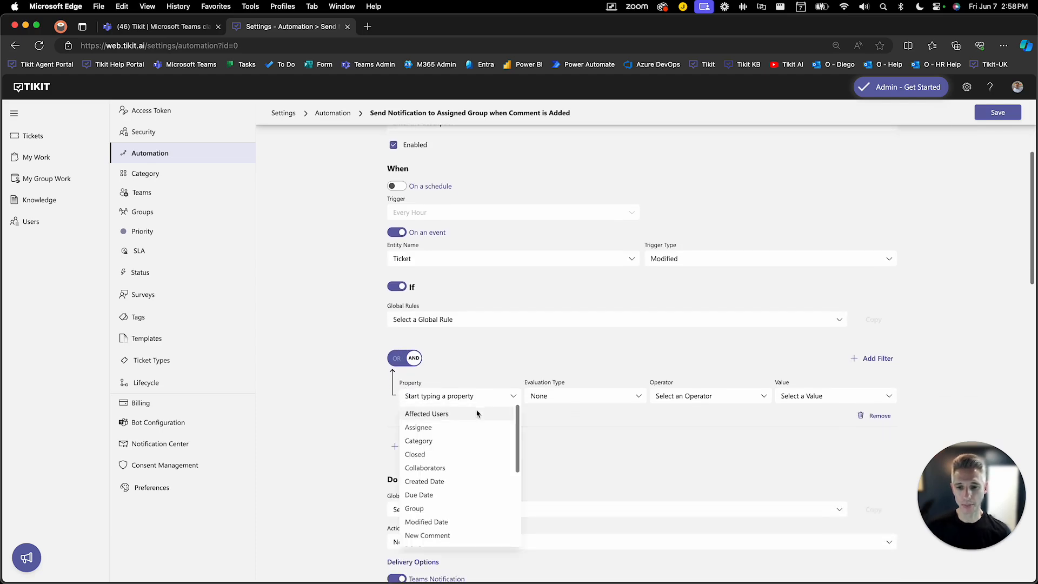
pyautogui.scroll(-2, 454, 482)
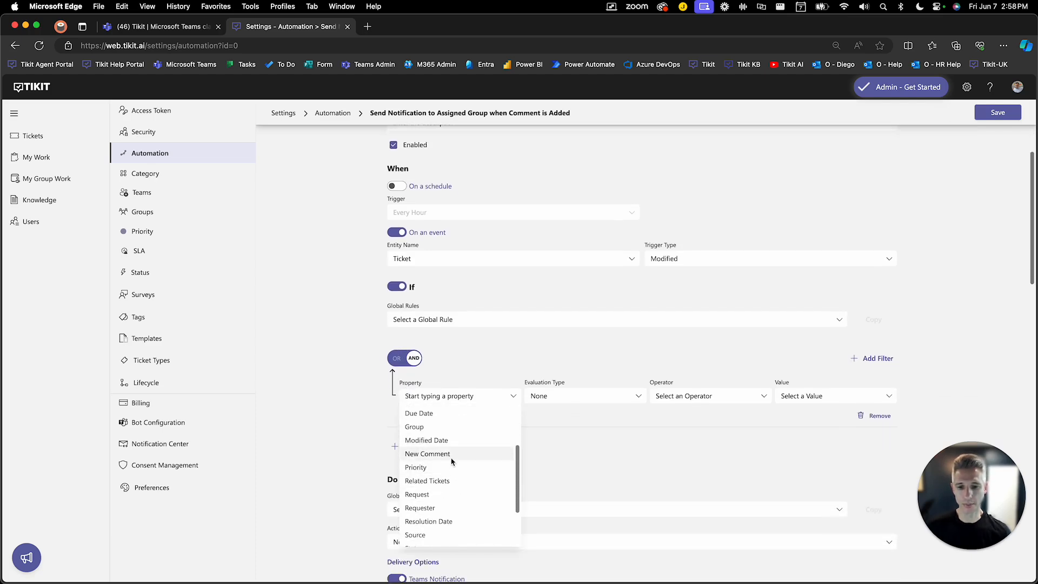
pyautogui.click(450, 459)
pyautogui.click(557, 399)
pyautogui.click(556, 399)
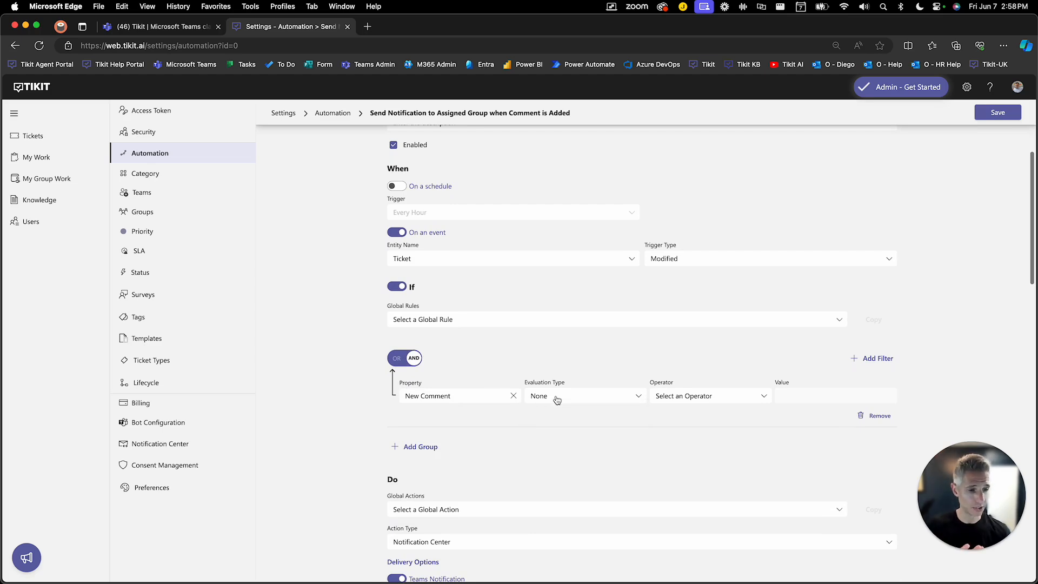
pyautogui.click(669, 396)
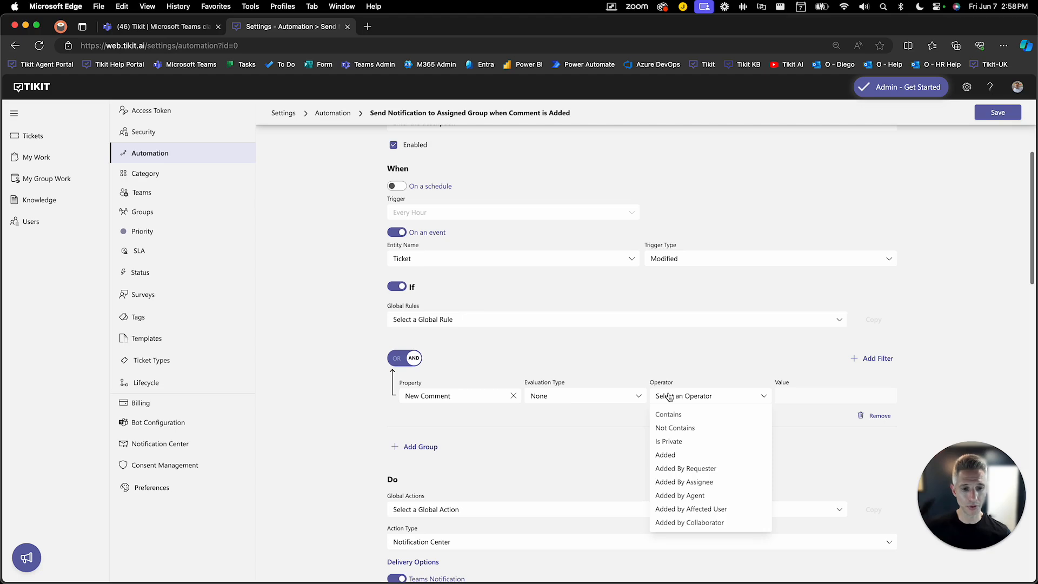
pyautogui.click(755, 469)
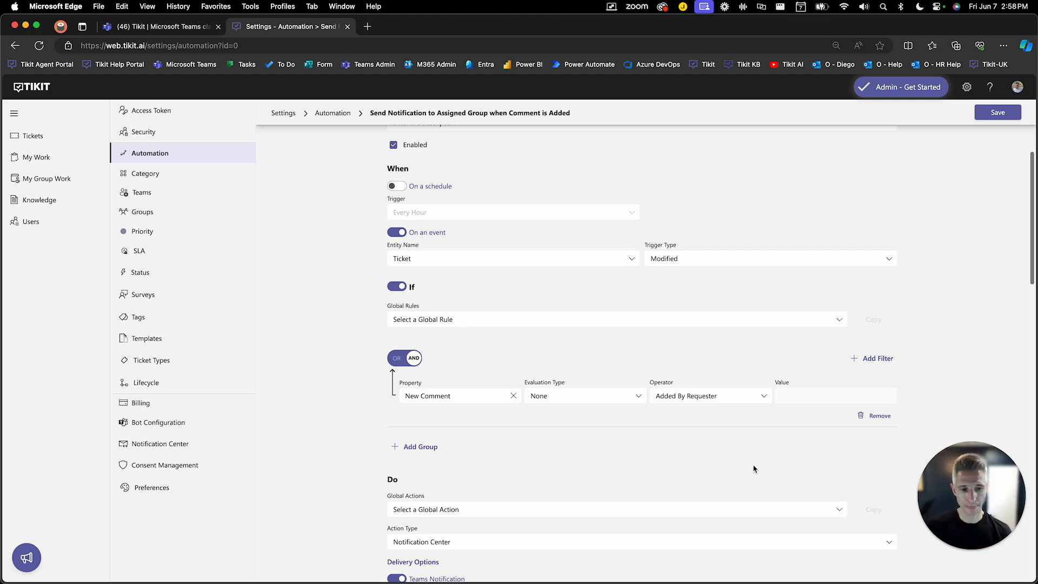
# Step: Make Group the only Teams notification recipient, clearing Requester, Assignee and Selected Users and removing the individually chosen user
pyautogui.scroll(-2, 440, 471)
pyautogui.click(436, 425)
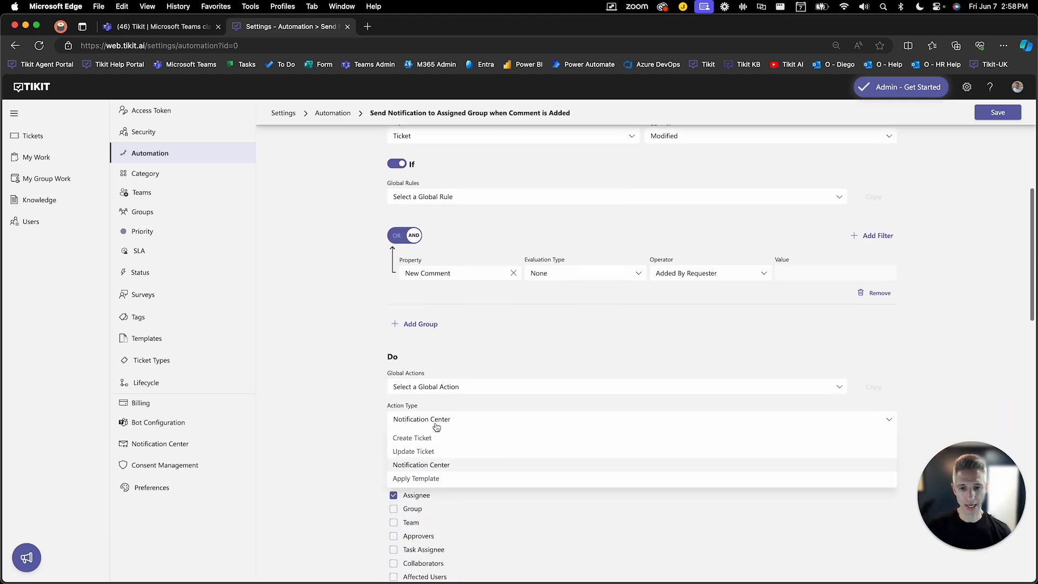
pyautogui.click(361, 477)
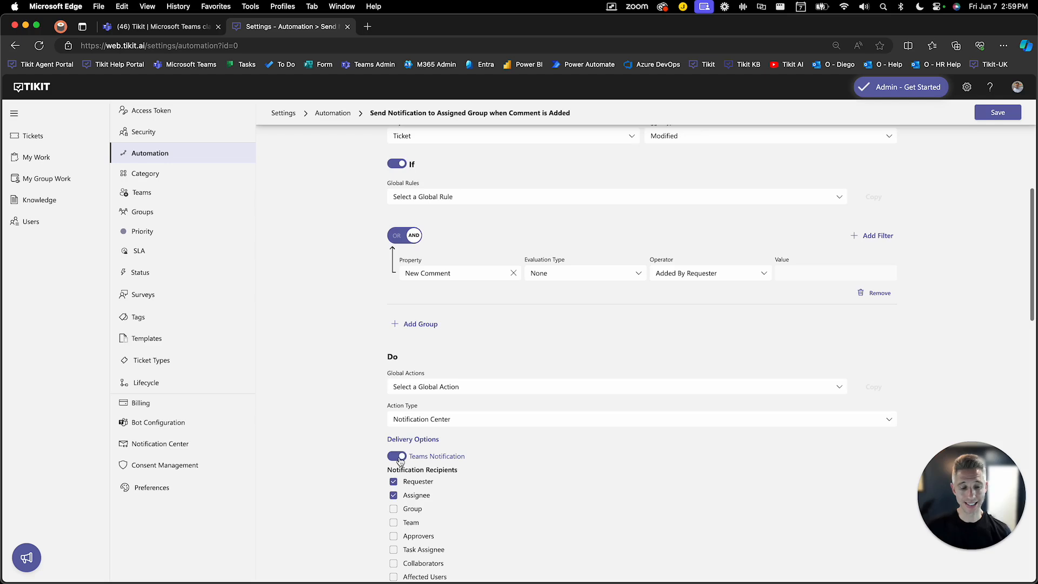
pyautogui.scroll(-3, 399, 460)
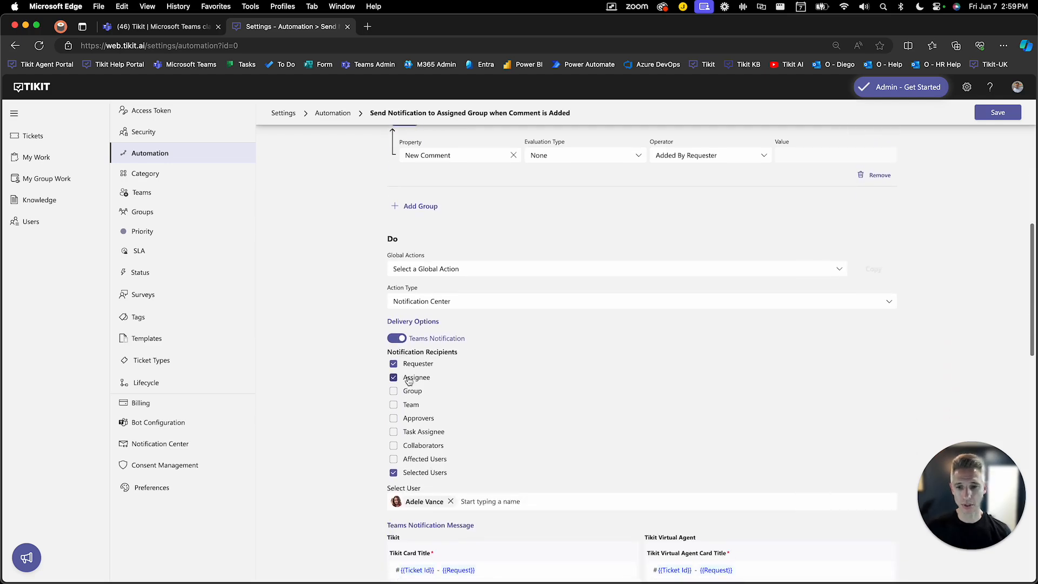
pyautogui.click(393, 364)
pyautogui.click(393, 377)
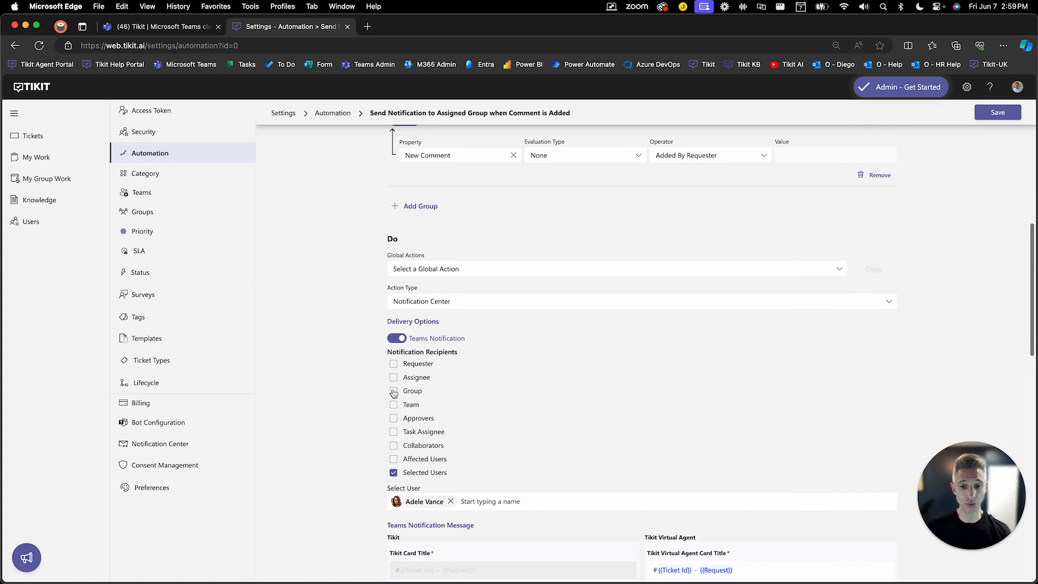
pyautogui.click(394, 391)
pyautogui.click(450, 501)
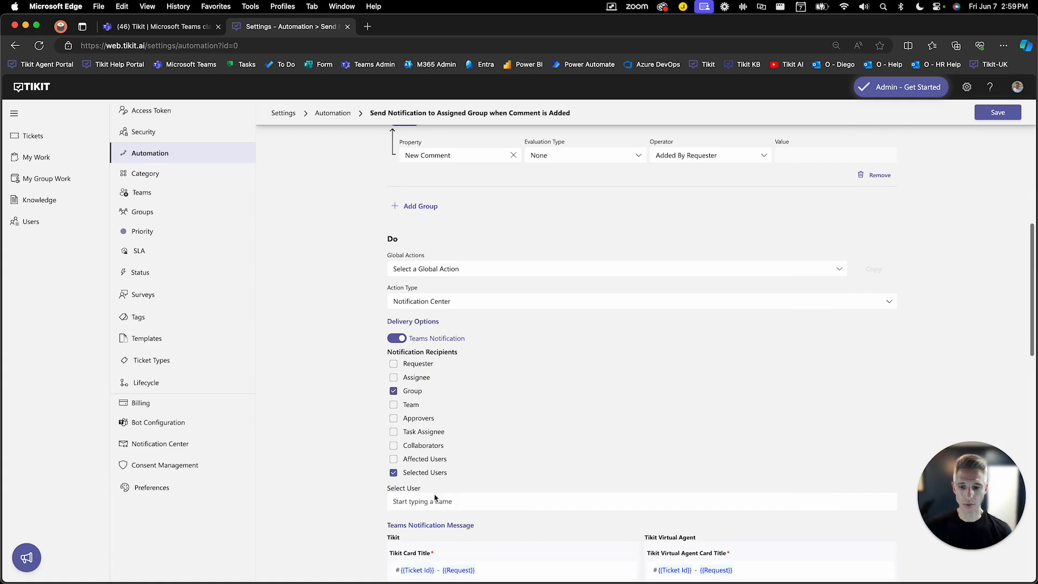
pyautogui.click(393, 473)
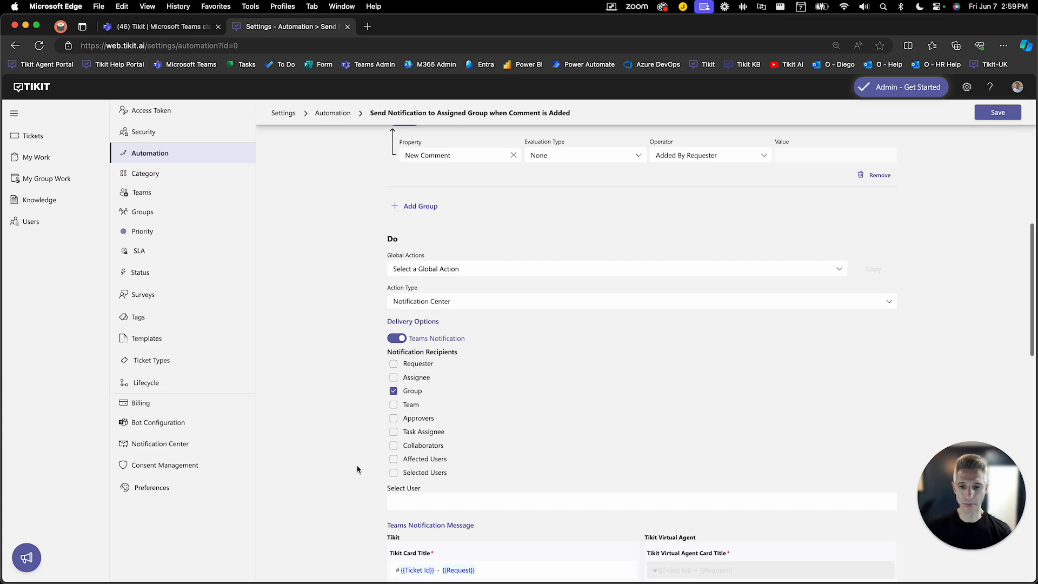
# Step: Append "- New Comment Added" to the Tikit Card Title after the Request token
pyautogui.scroll(-1, 357, 470)
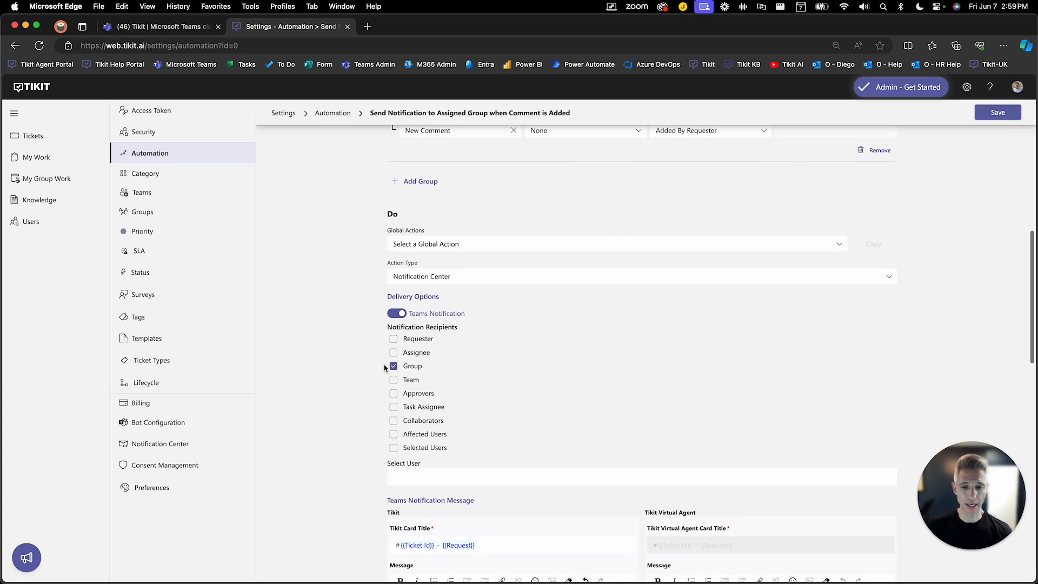
pyautogui.scroll(-6, 421, 369)
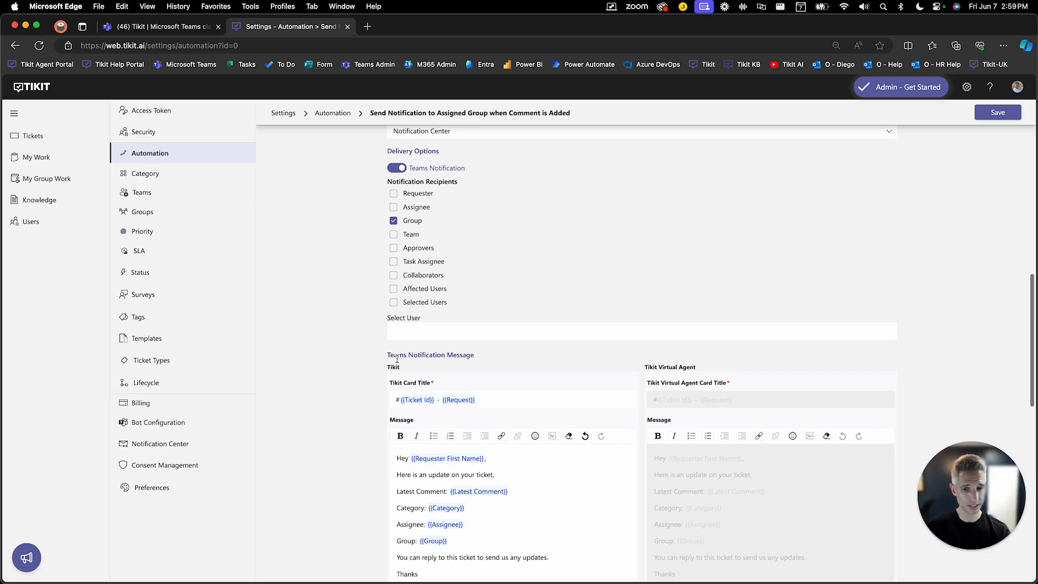
pyautogui.scroll(-4, 398, 359)
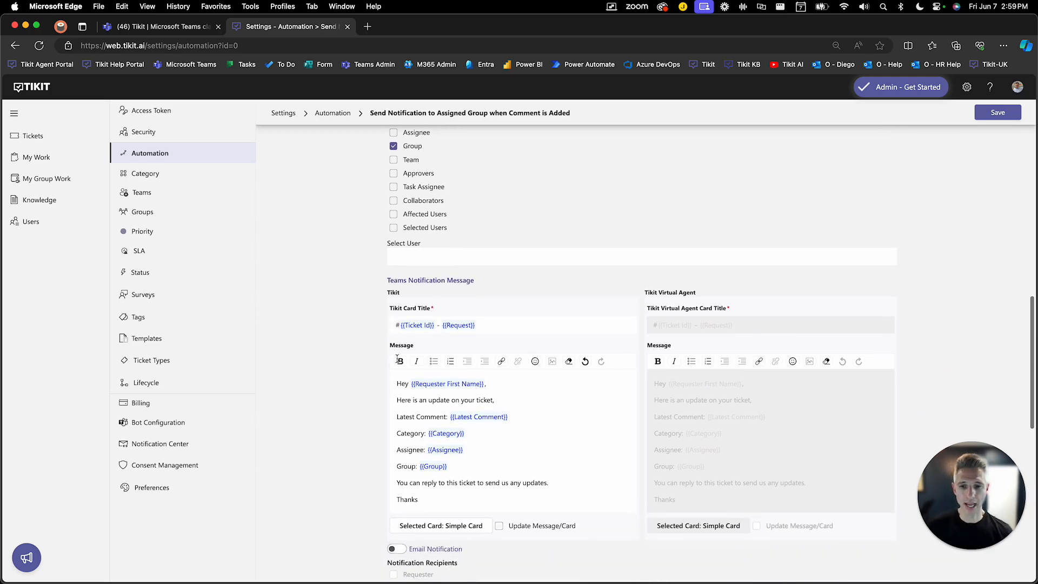
pyautogui.scroll(-1, 398, 361)
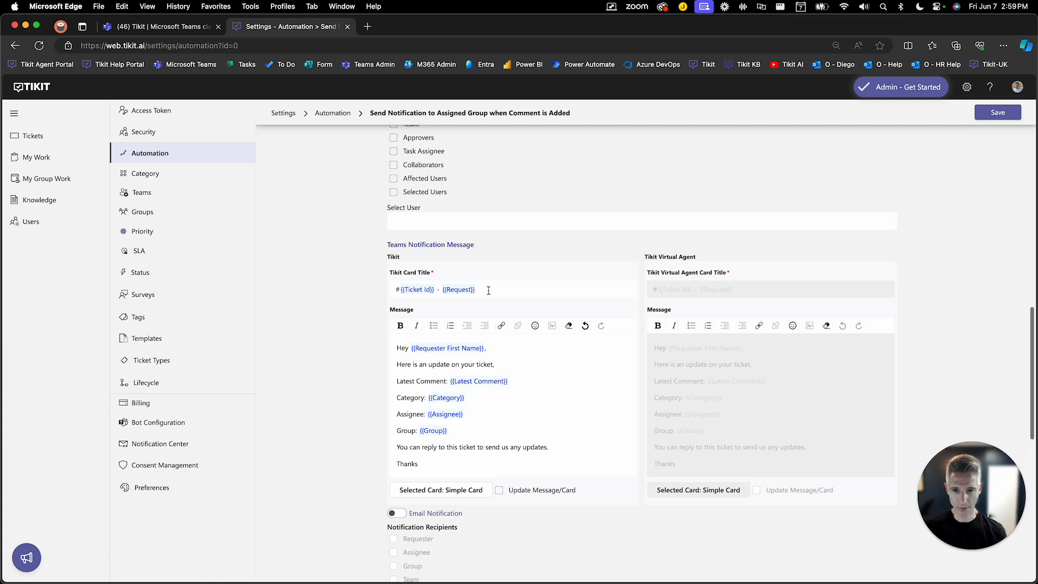
pyautogui.write('- New Comme')
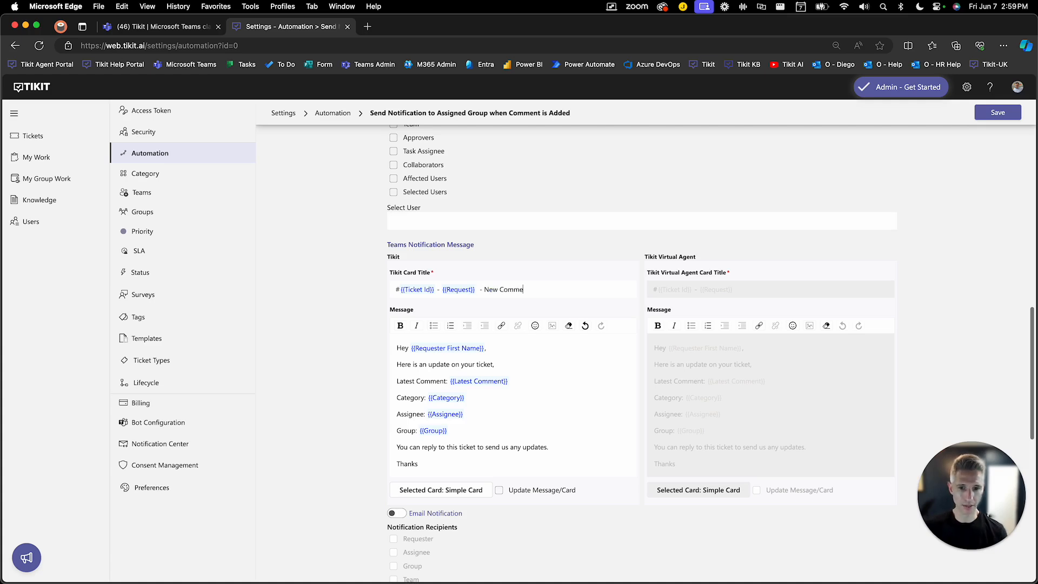
pyautogui.write('nt Added')
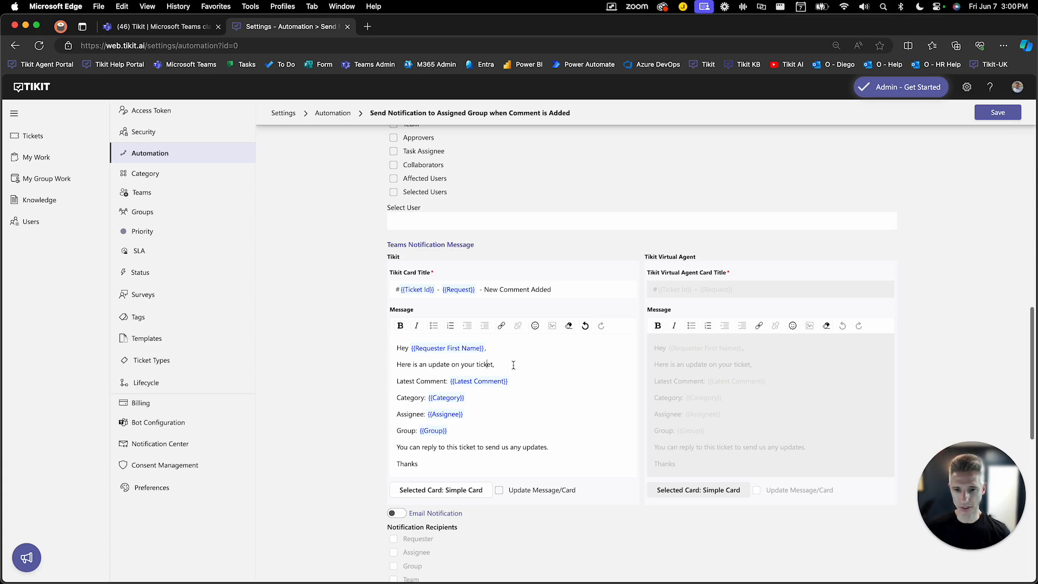
# Step: Replace the greeting and update lines of the Tikit message with "New comment added by {{Requester}}:"
pyautogui.moveTo(513, 365); pyautogui.dragTo(370, 341)
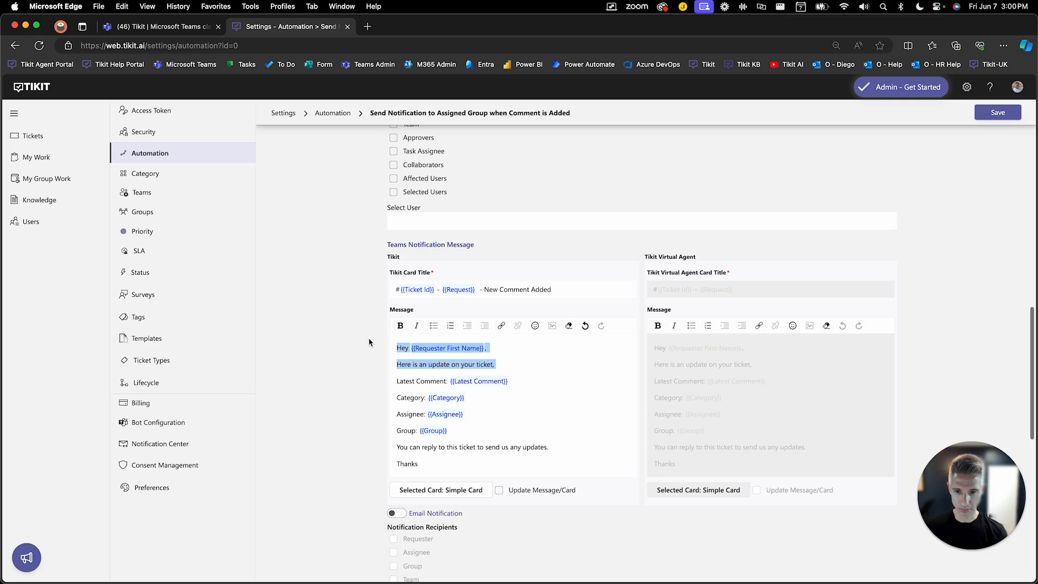
pyautogui.write('New comment added by ')
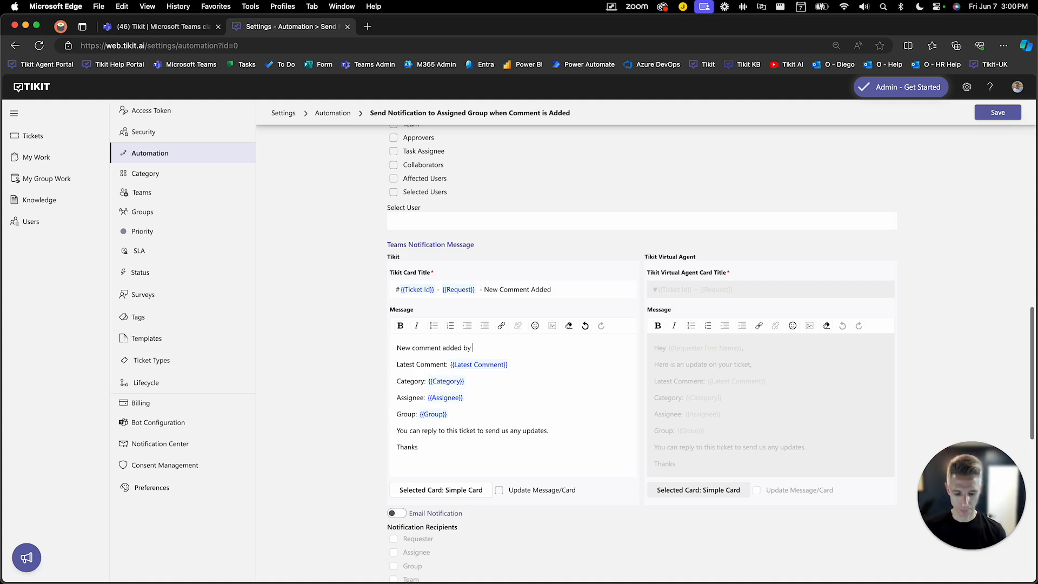
pyautogui.write('{{Re')
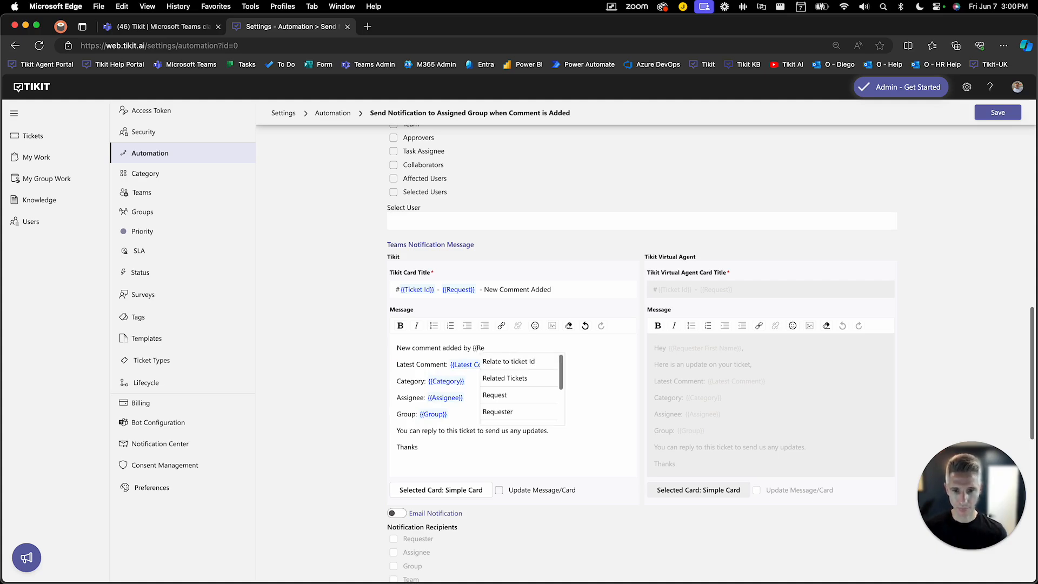
pyautogui.click(511, 411)
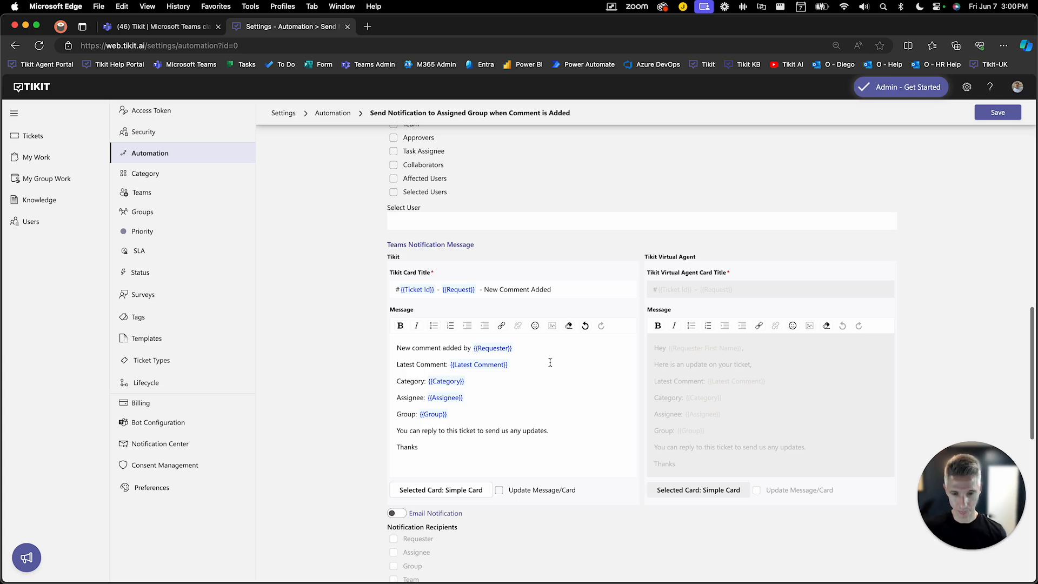
pyautogui.press('BackSpace')
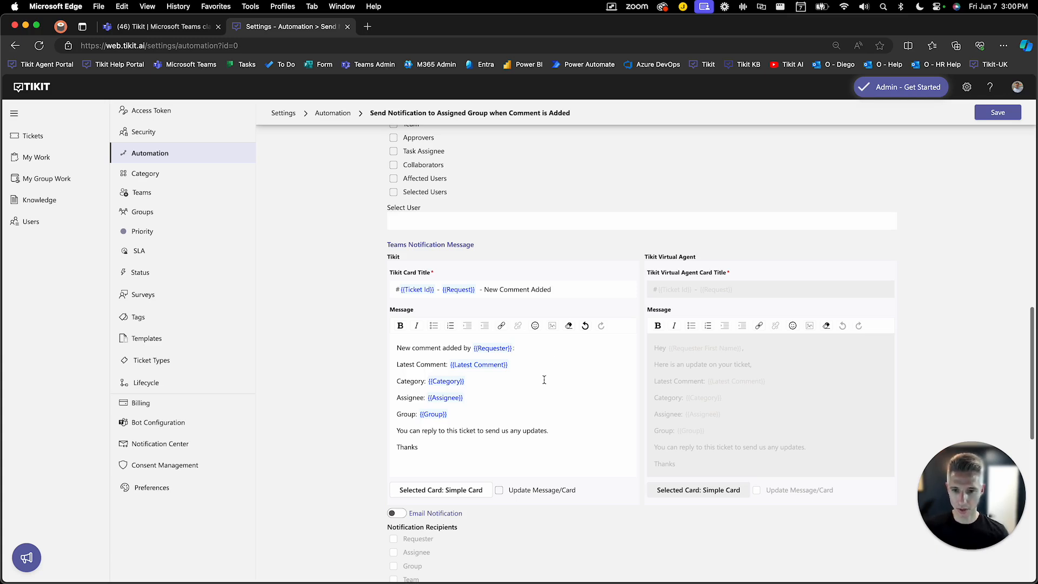
# Step: Delete the "Latest Comment:" label and every line below the {{Latest Comment}} token, from Category through Thanks
pyautogui.moveTo(448, 364); pyautogui.dragTo(396, 368)
pyautogui.press('BackSpace')
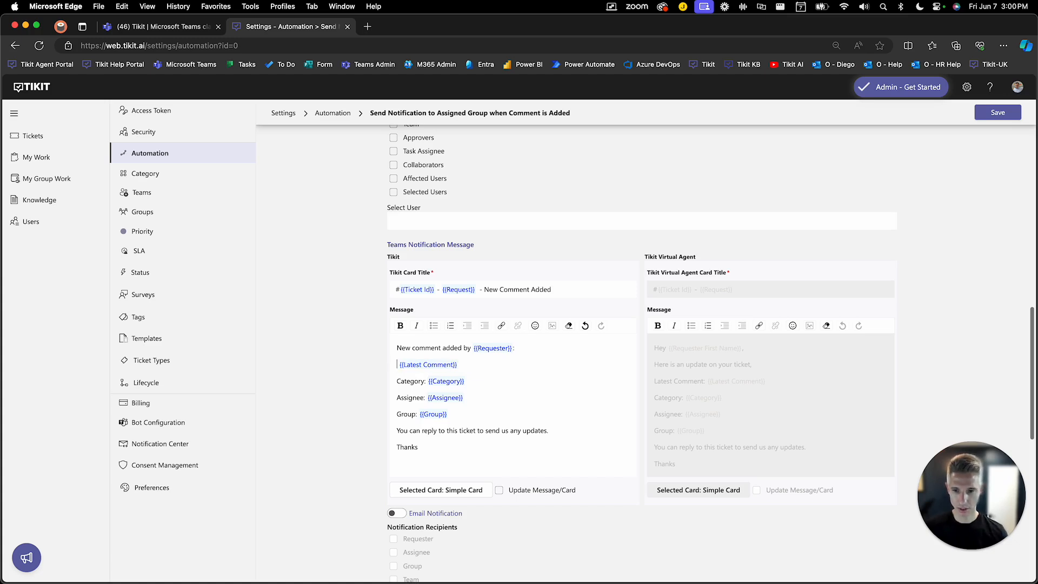
pyautogui.press('BackSpace')
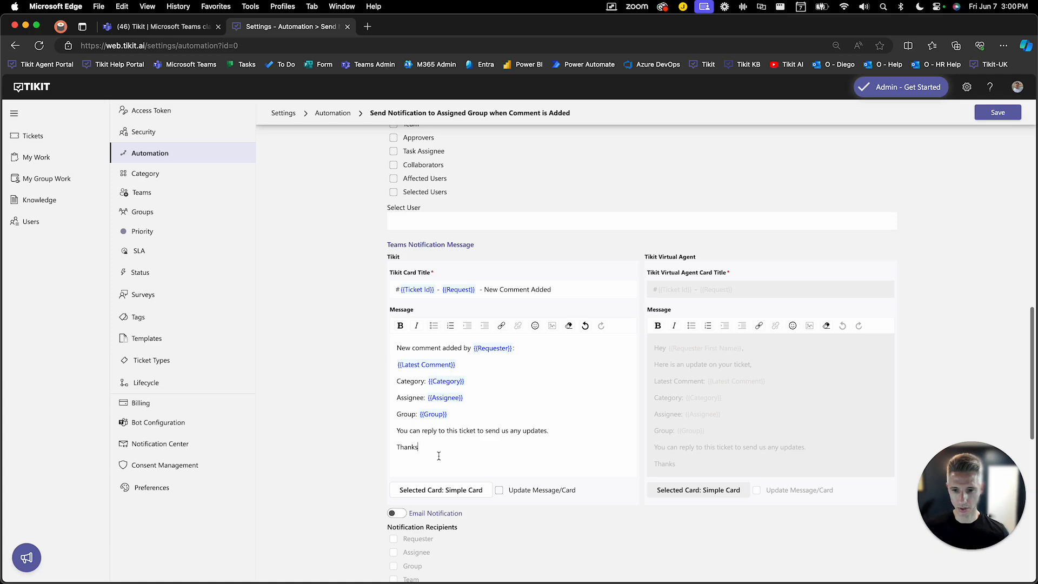
pyautogui.moveTo(439, 450); pyautogui.dragTo(387, 386)
pyautogui.press('BackSpace')
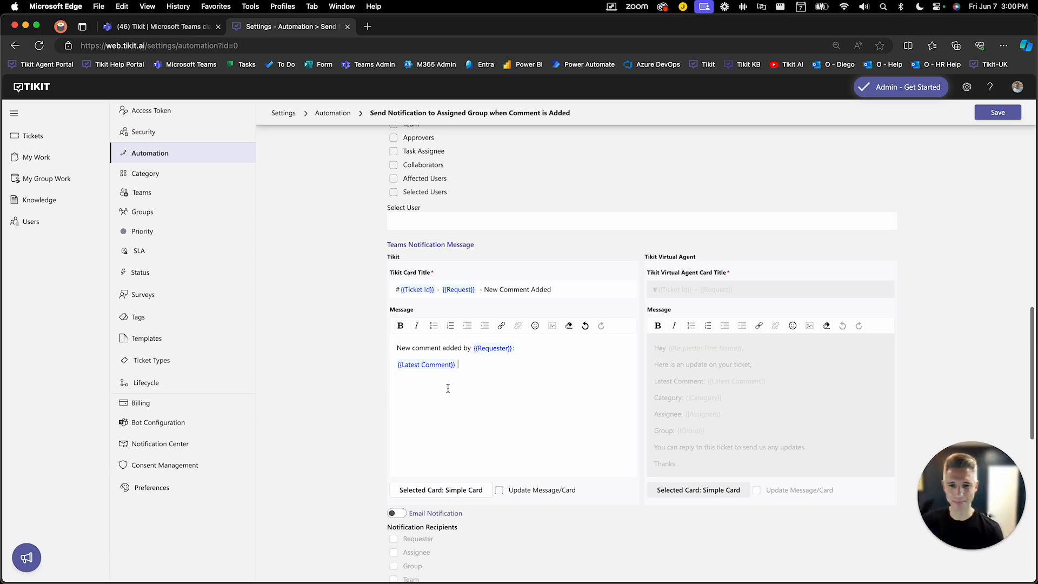
# Step: Set the card layout of the Tikit message to Generic Ticket Card
pyautogui.scroll(2, 445, 383)
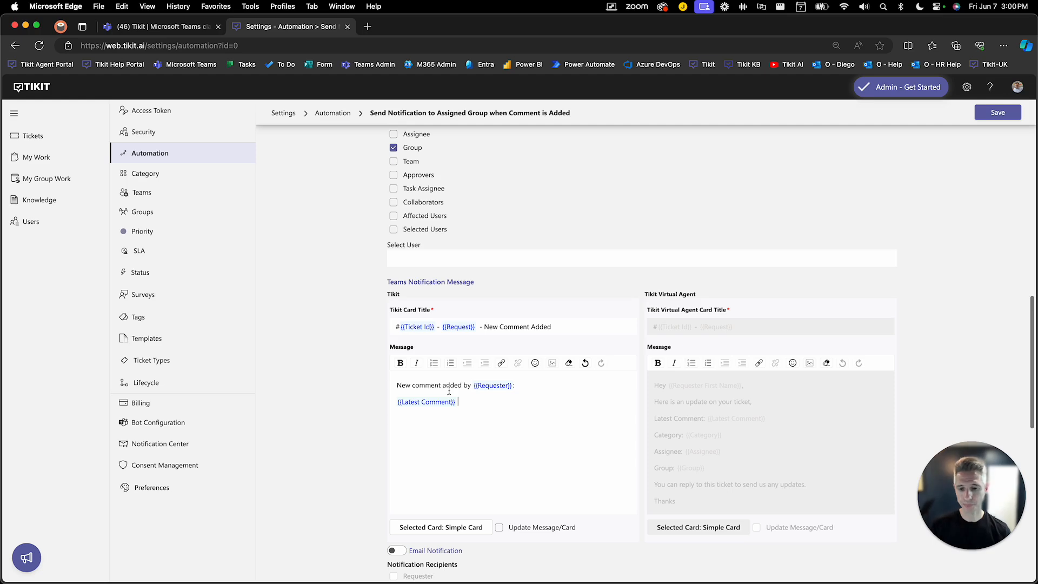
pyautogui.click(444, 528)
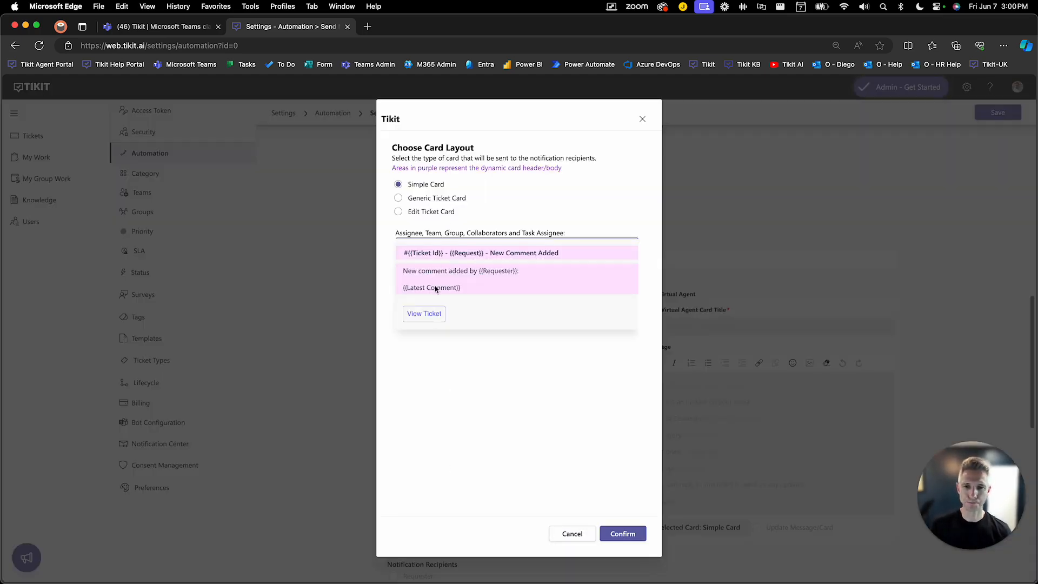
pyautogui.click(399, 198)
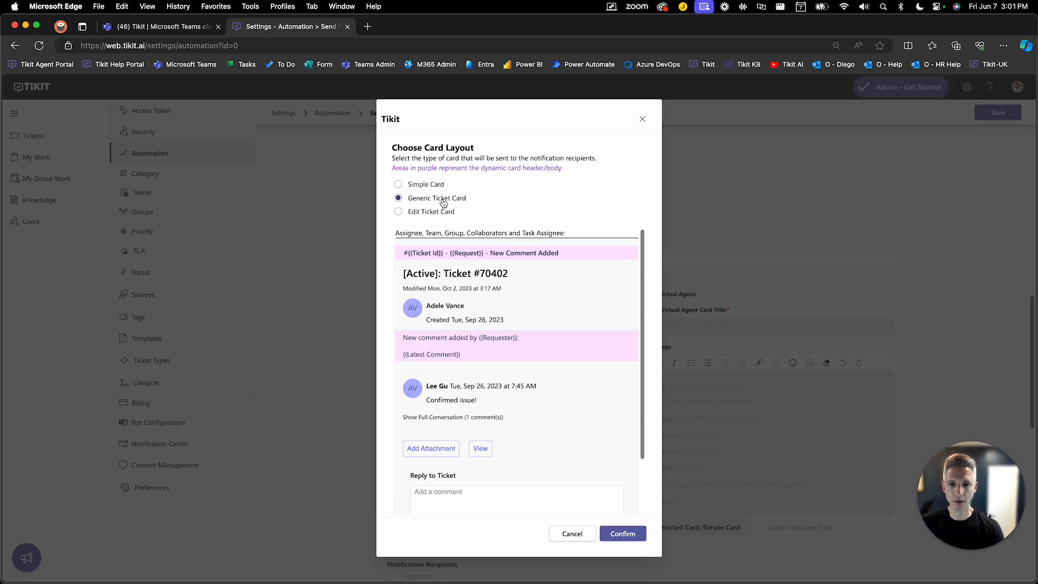
pyautogui.scroll(-2, 468, 333)
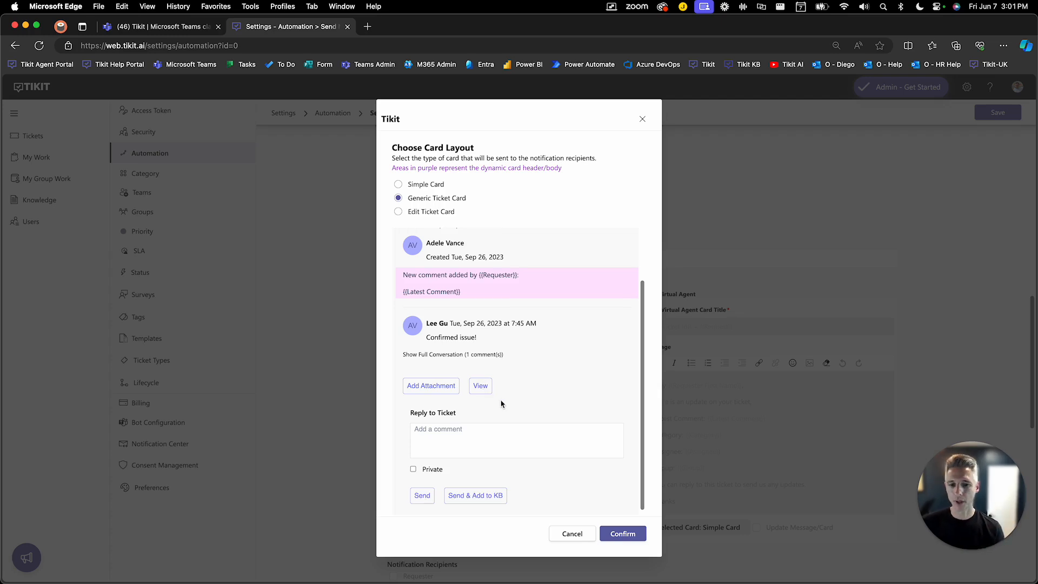
pyautogui.click(623, 534)
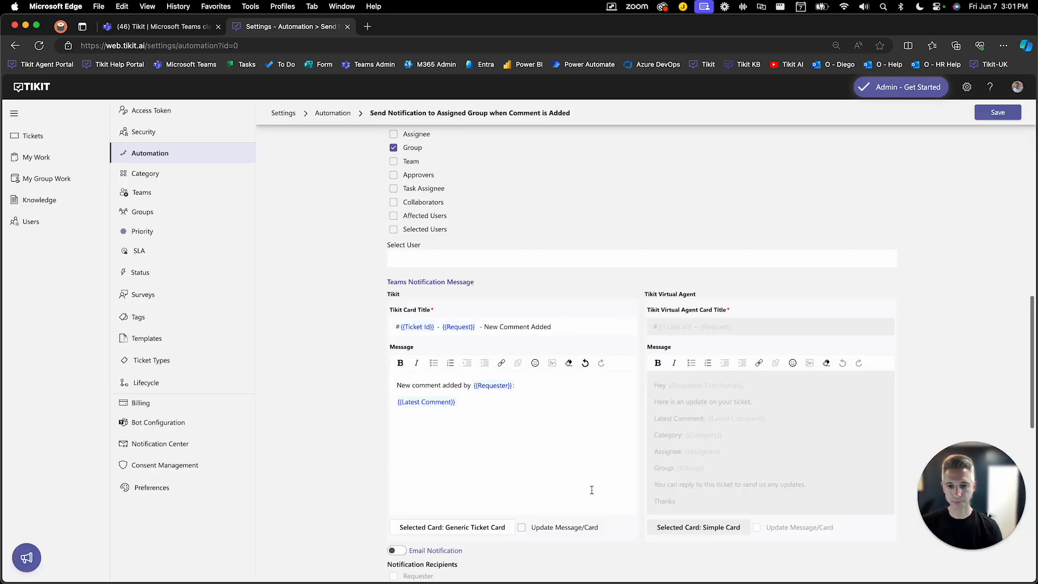
# Step: Enable the Email Notification for this automation with Group as its only notification recipient
pyautogui.scroll(-5, 592, 489)
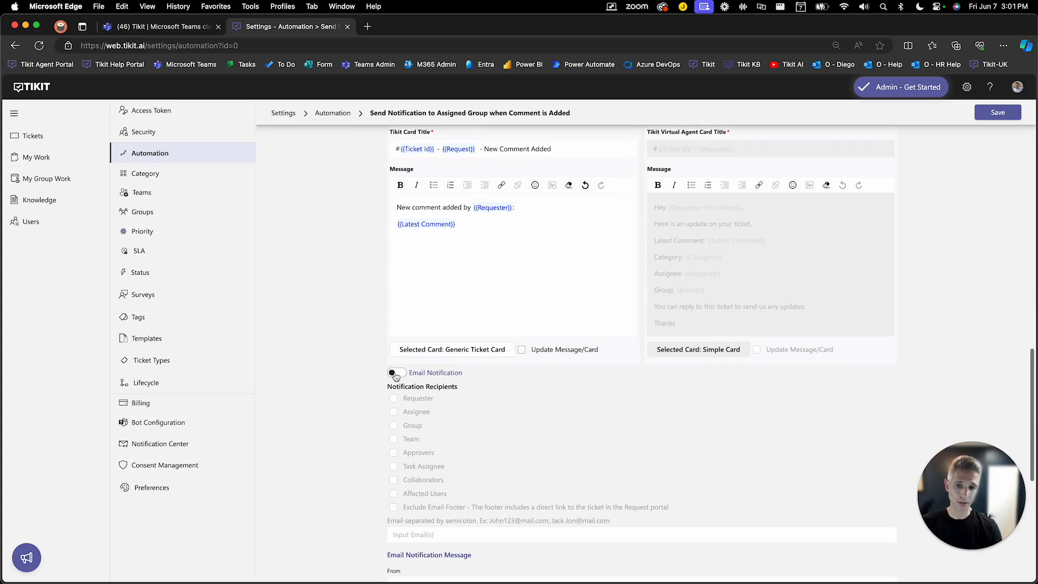
pyautogui.click(398, 376)
pyautogui.click(393, 427)
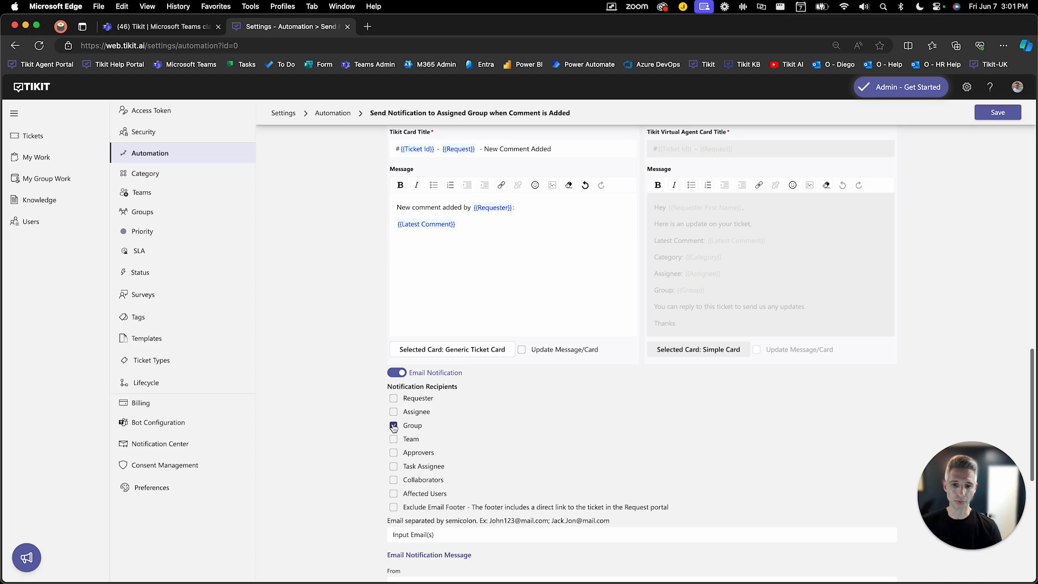
pyautogui.click(396, 373)
pyautogui.click(396, 373)
pyautogui.click(394, 425)
pyautogui.scroll(-5, 481, 444)
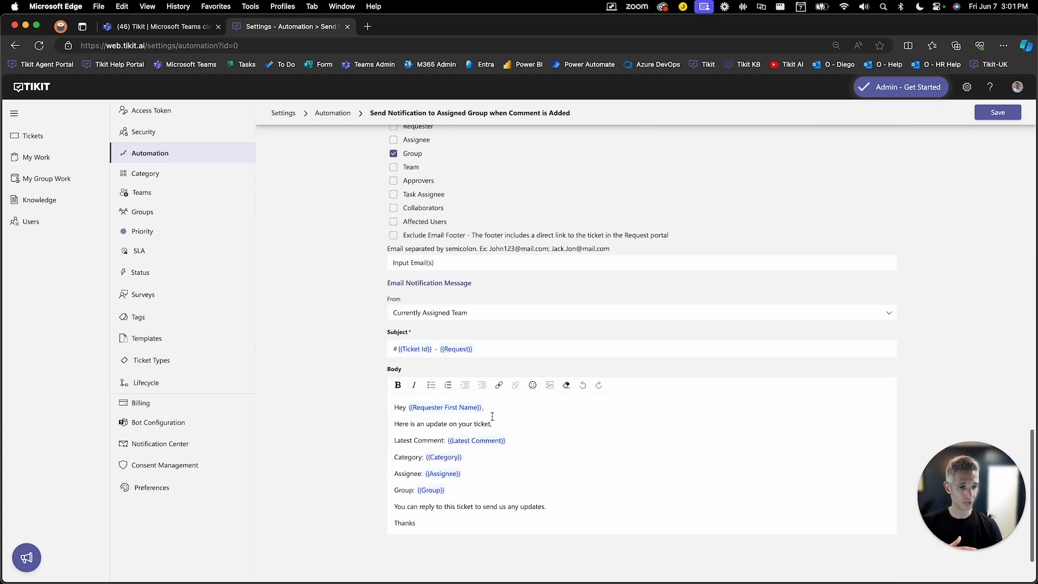
# Step: Review the automation back up to its trigger and New Comment condition, and save it
pyautogui.scroll(3, 492, 416)
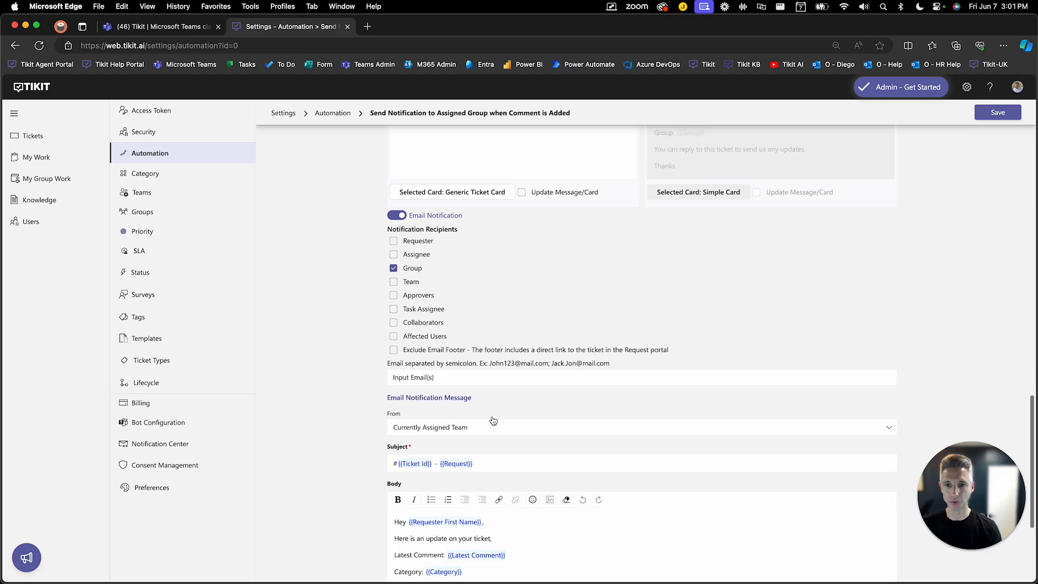
pyautogui.scroll(10, 538, 317)
pyautogui.scroll(4, 539, 321)
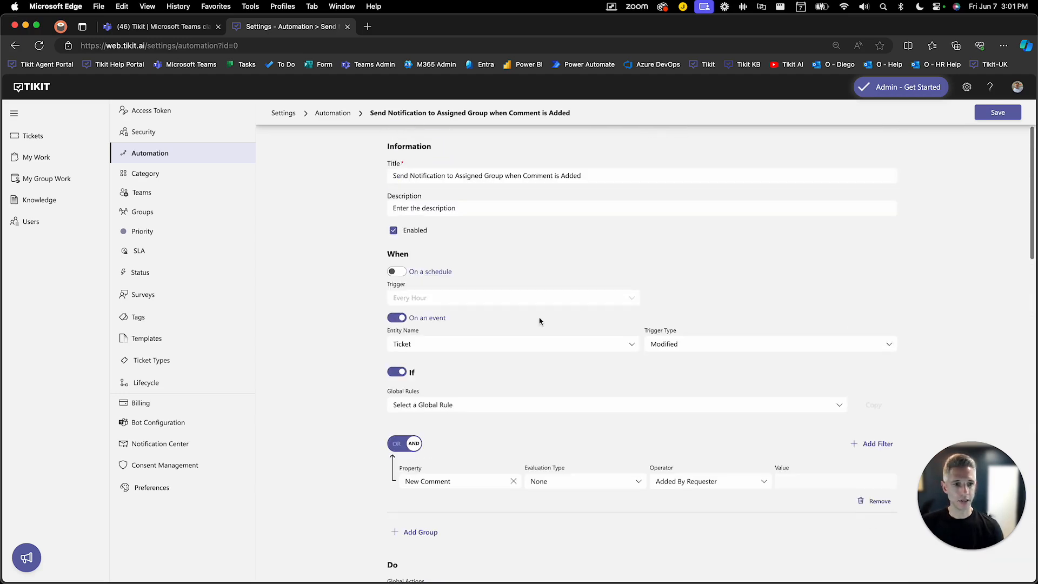
pyautogui.click(998, 113)
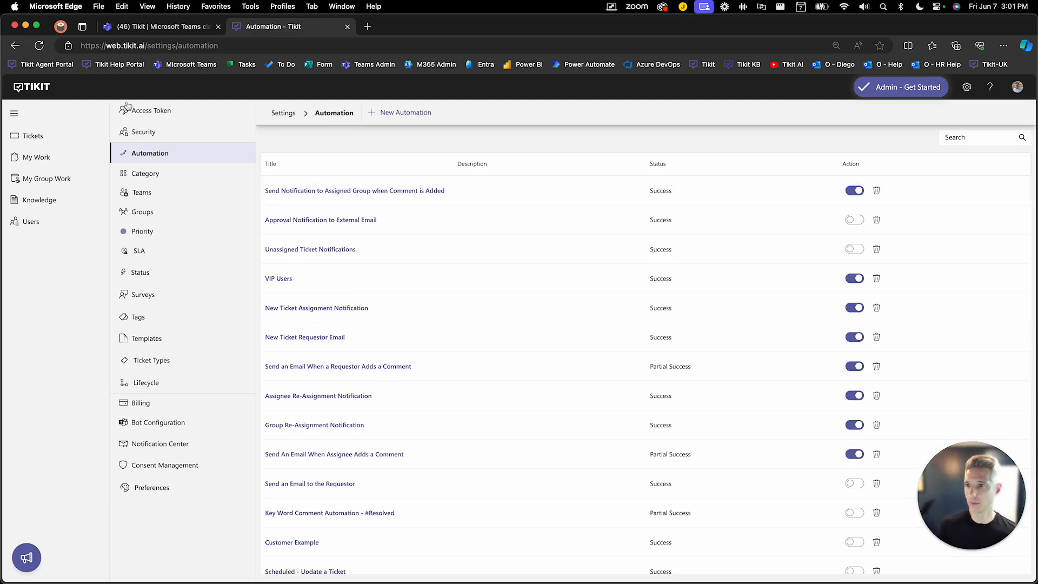
# Step: Switch to the side-by-side Microsoft Teams windows and activate the requester's Tikit Virtual Agent chat
pyautogui.click(140, 34)
pyautogui.hotkey('ctrl', 'alt', 'Right')
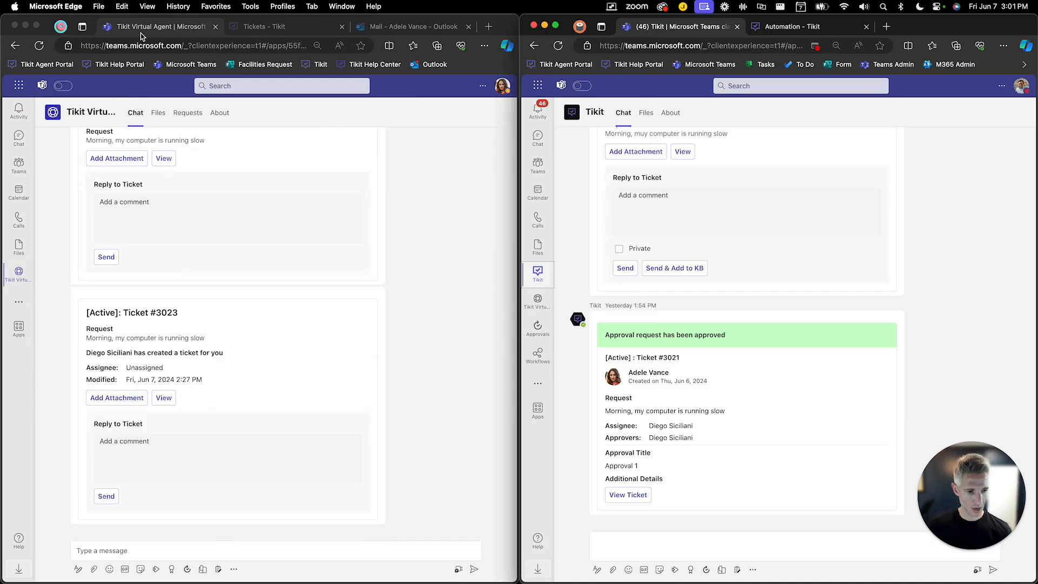
pyautogui.click(170, 314)
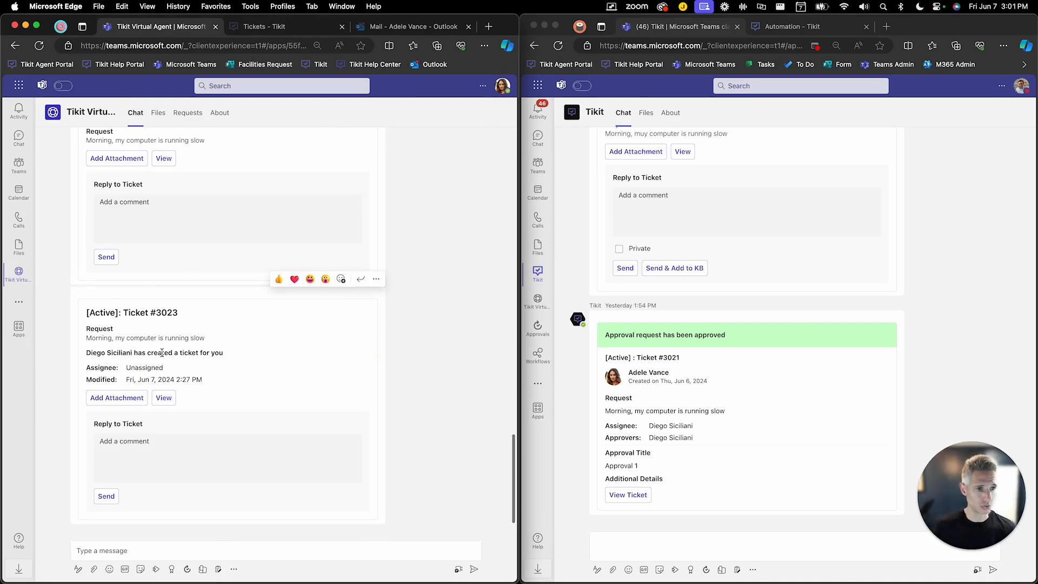
pyautogui.click(993, 207)
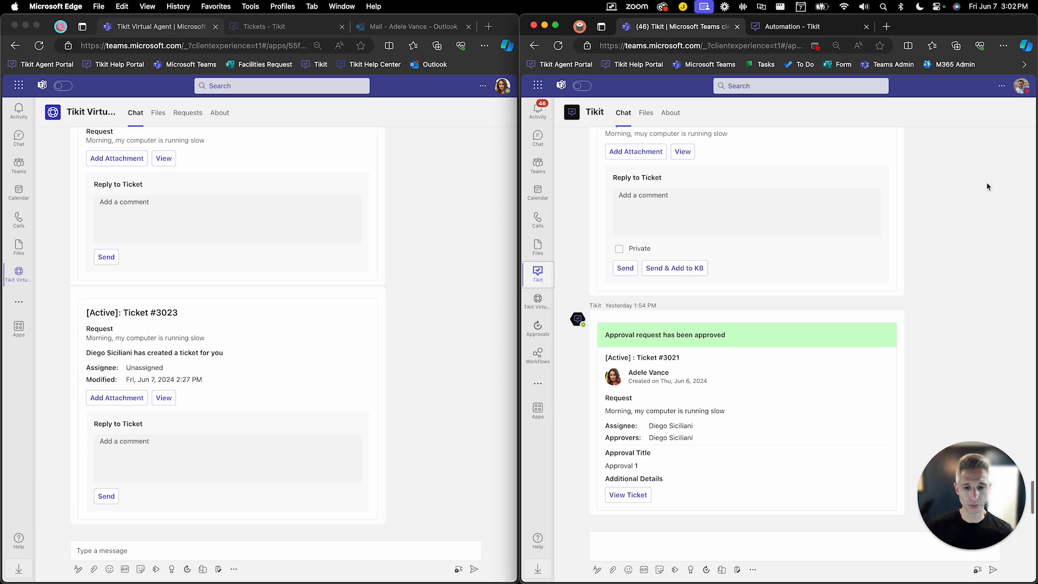
pyautogui.moveTo(964, 488); pyautogui.dragTo(515, 460)
pyautogui.click(474, 408)
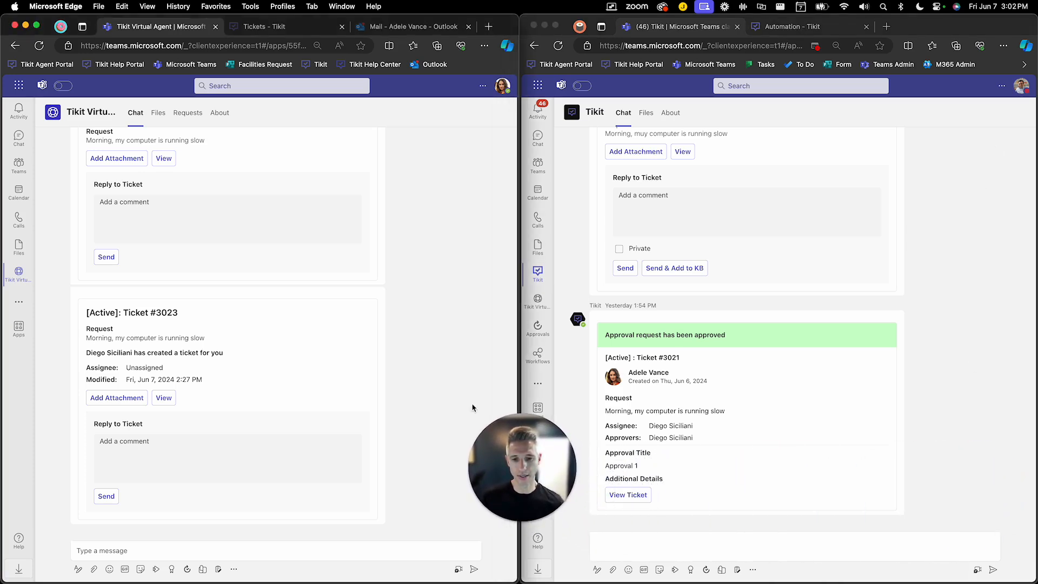
# Step: Send the reply "Just looking for an update." from the newest ticket card in the requester's Tikit Virtual Agent chat
pyautogui.click(109, 458)
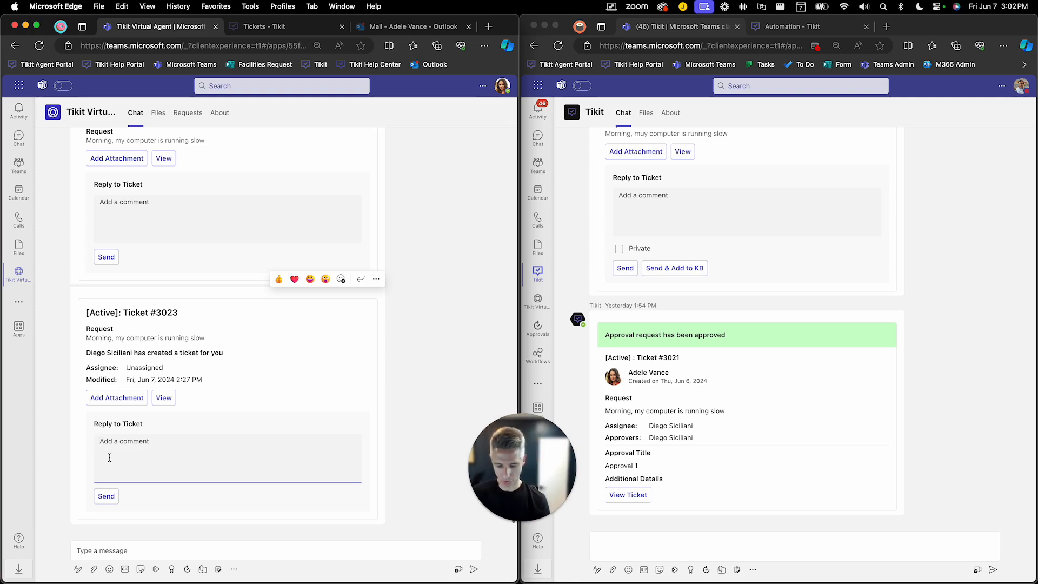
pyautogui.write('Jus')
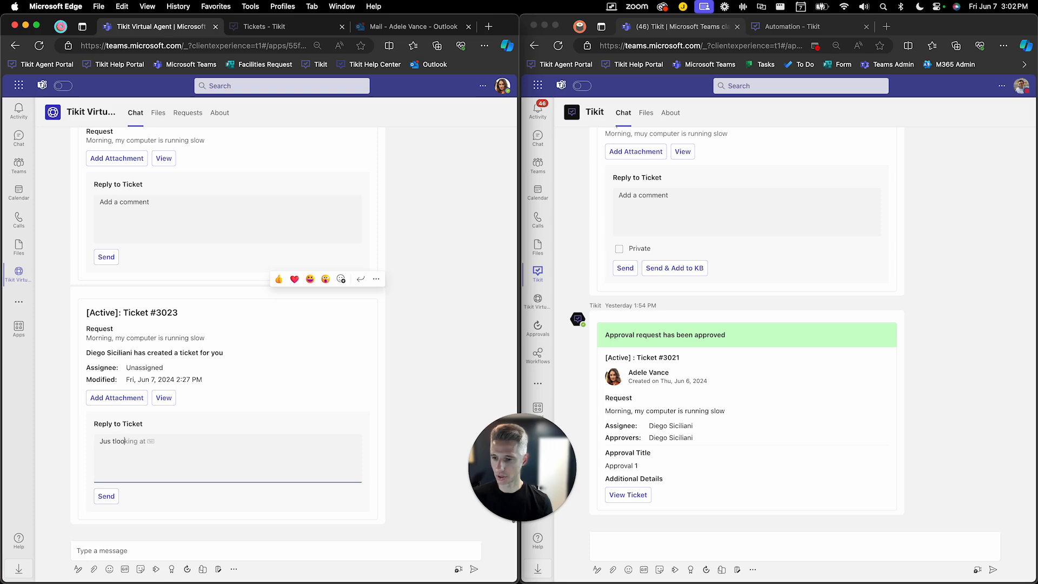
pyautogui.write('t lookin')
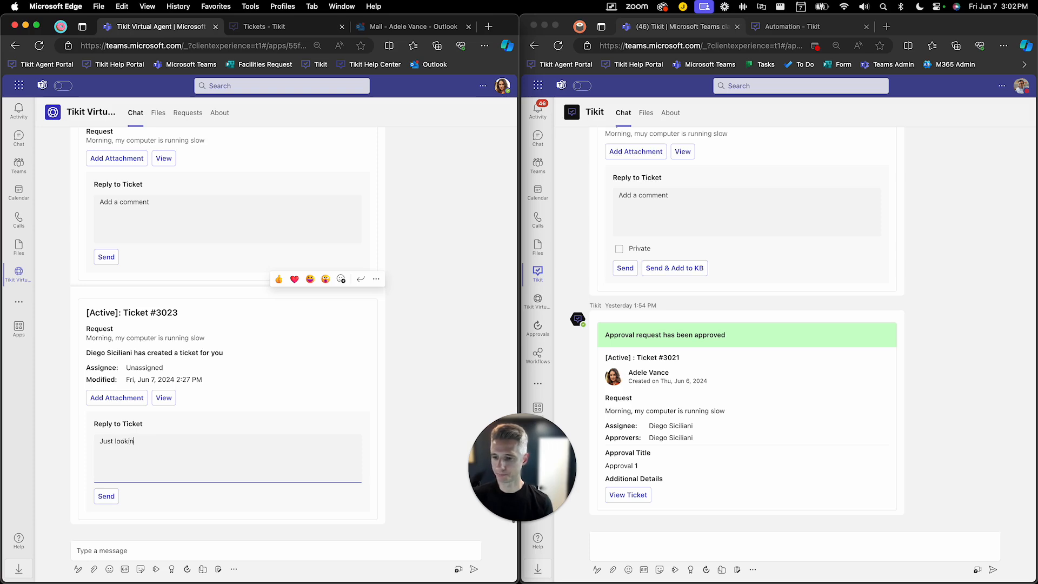
pyautogui.write('g for an update.')
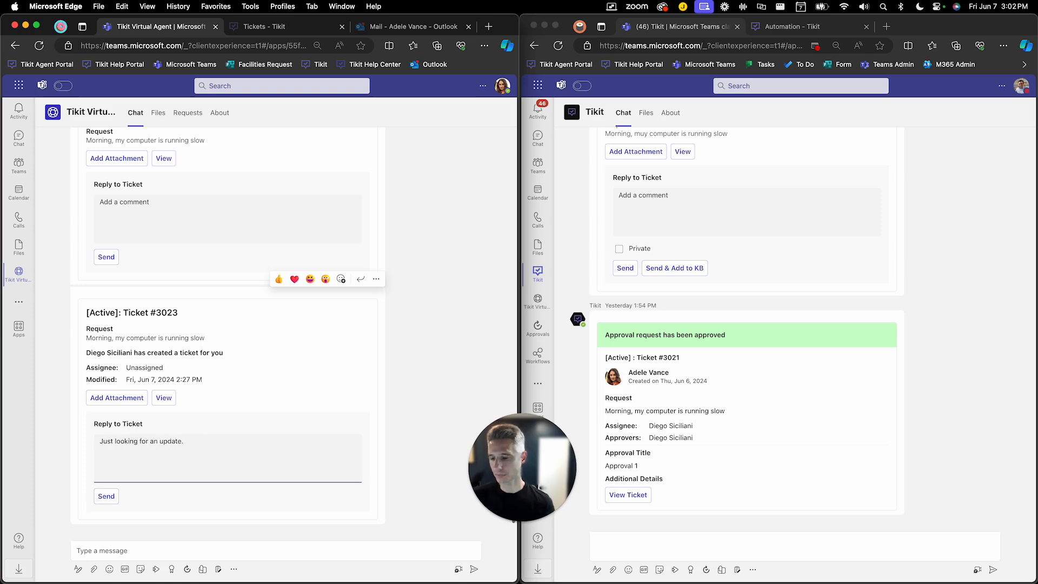
pyautogui.click(114, 499)
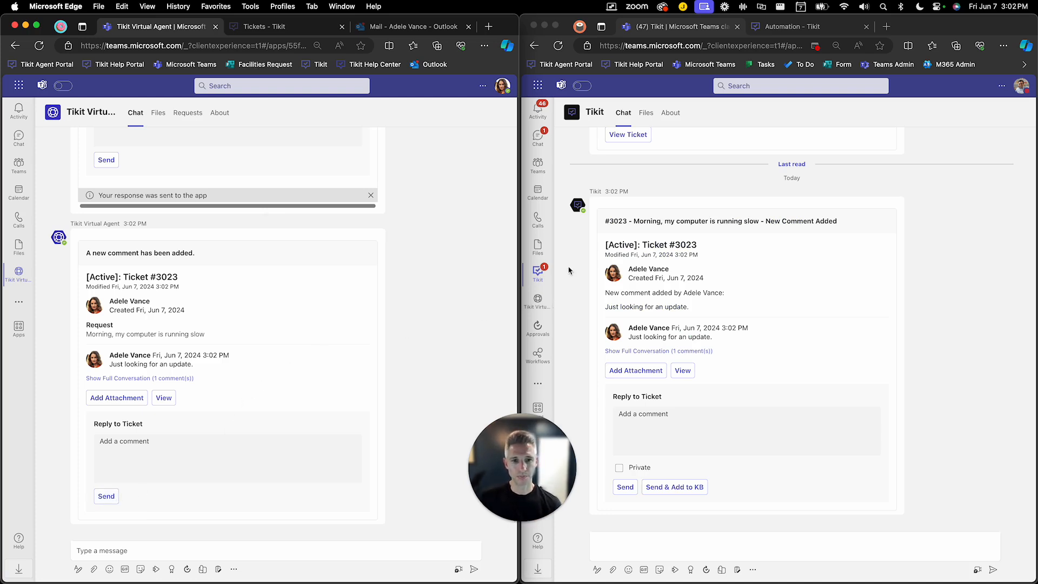
# Step: Examine the card title and the comment message on the new notification card in the agent's Tikit chat
pyautogui.click(606, 226)
pyautogui.moveTo(607, 221); pyautogui.dragTo(790, 224)
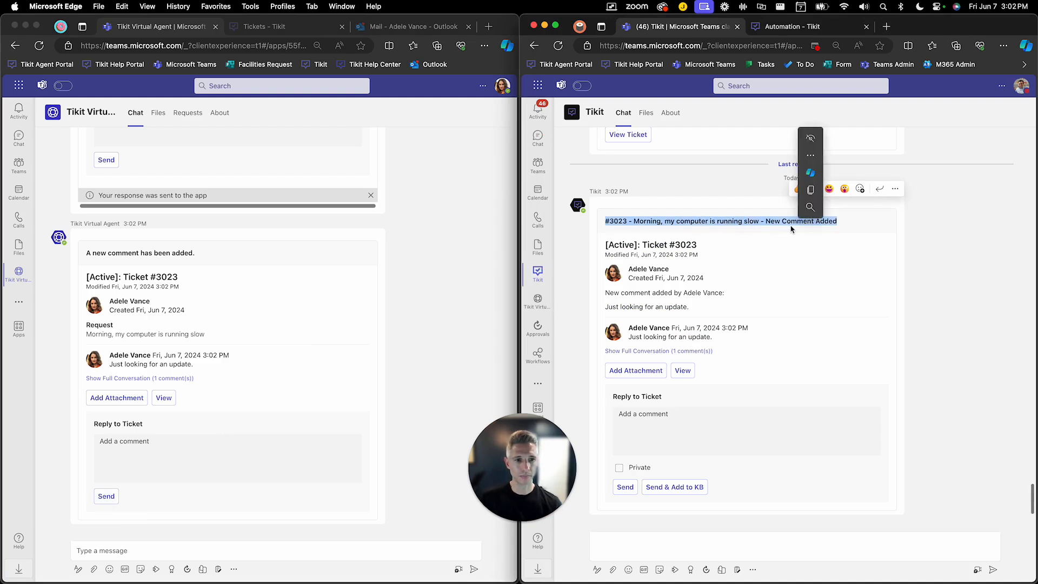
pyautogui.click(784, 251)
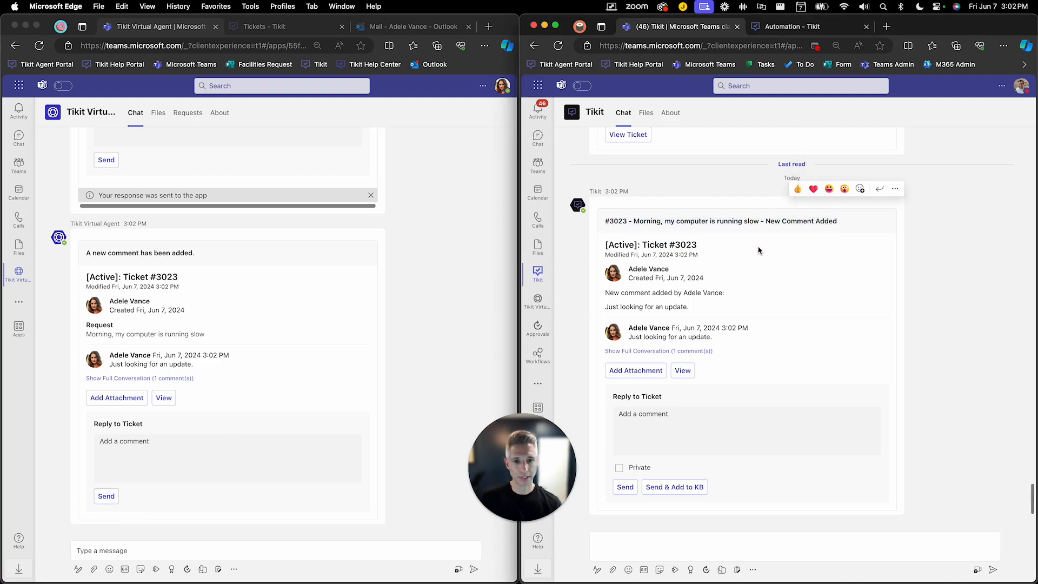
pyautogui.moveTo(604, 292); pyautogui.dragTo(697, 310)
pyautogui.click(748, 314)
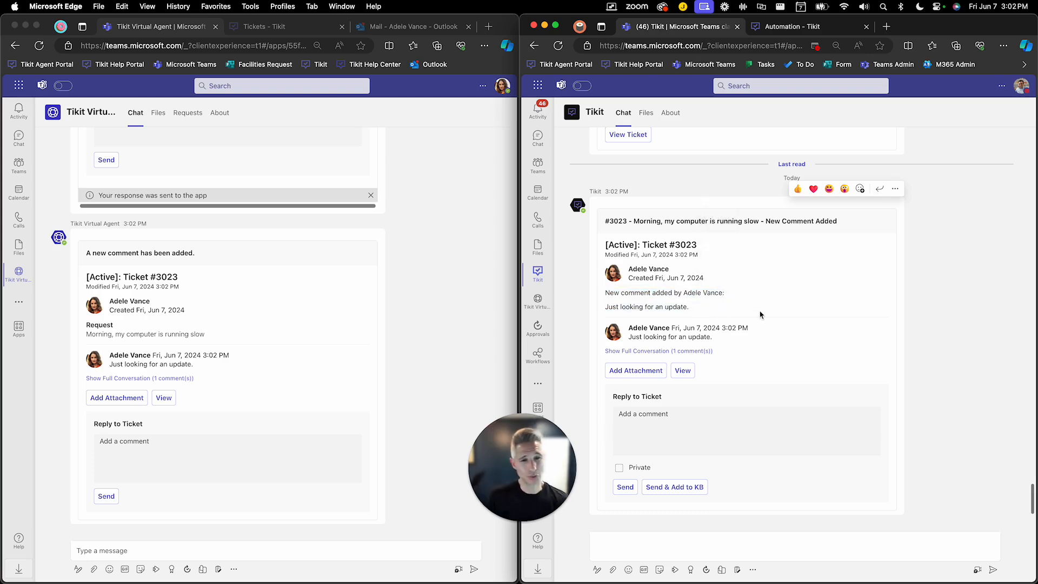
pyautogui.moveTo(634, 221); pyautogui.dragTo(760, 223)
pyautogui.click(781, 346)
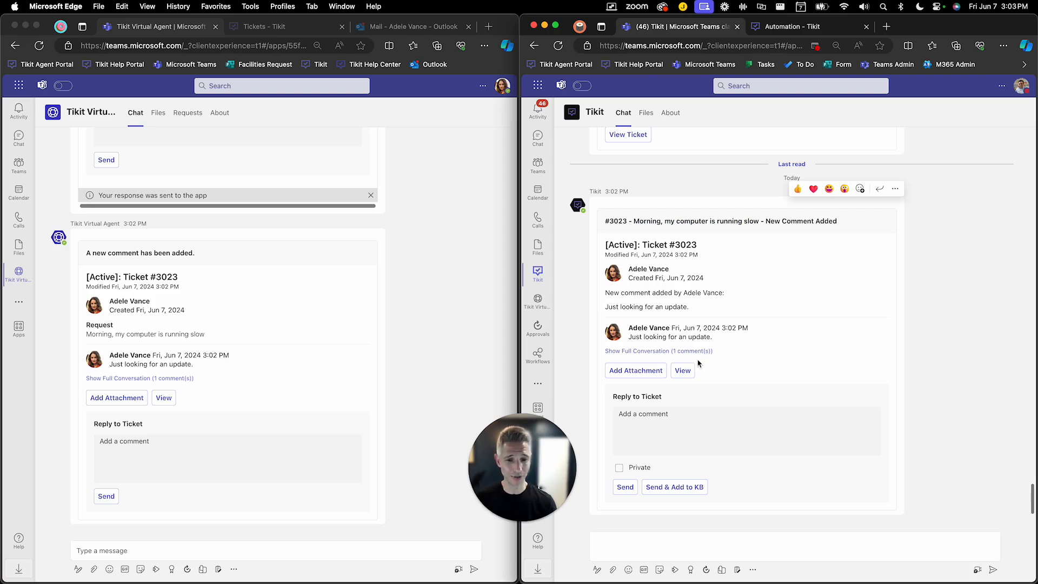
pyautogui.moveTo(609, 292); pyautogui.dragTo(690, 307)
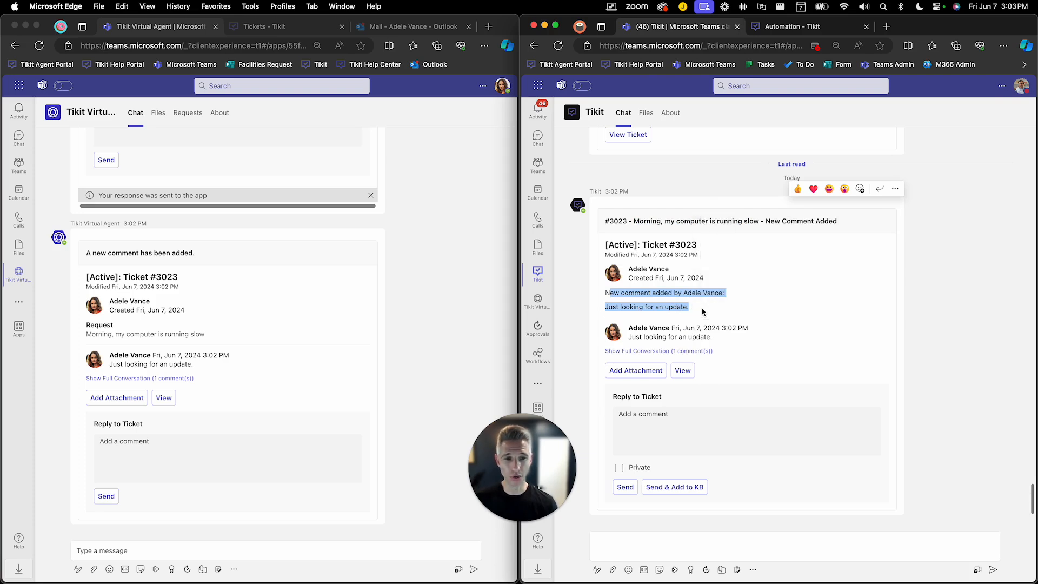
pyautogui.click(702, 312)
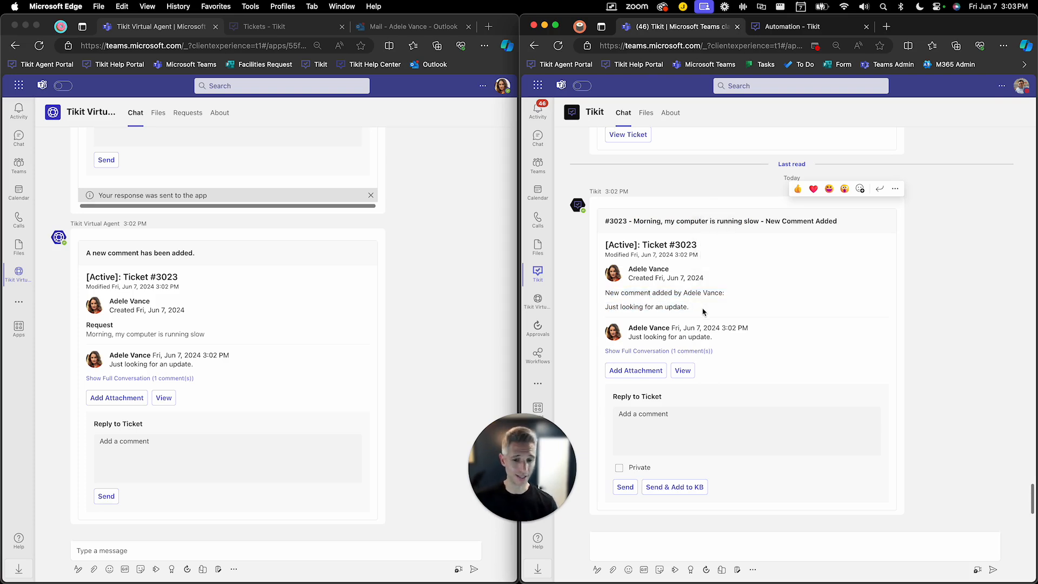